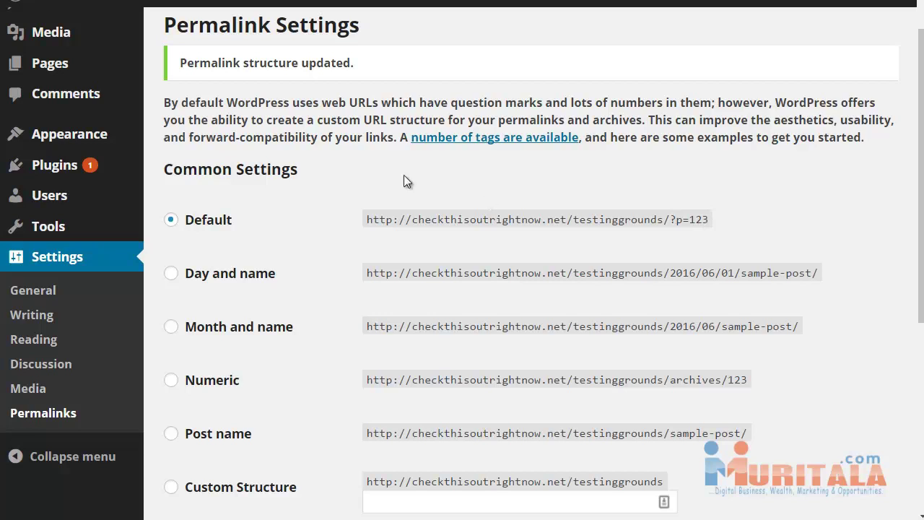
Set the permalink structure to Post name and save the changes
left_click(223, 437)
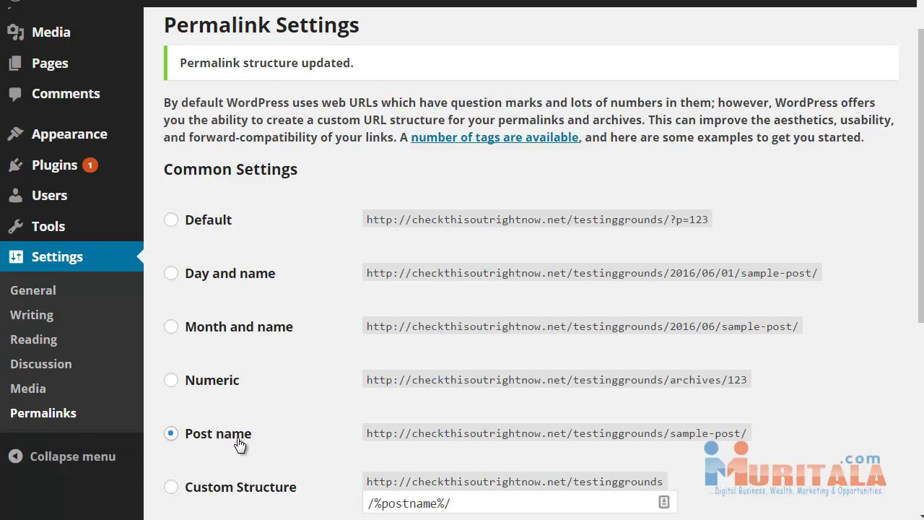
scroll(239, 444, "down", 4)
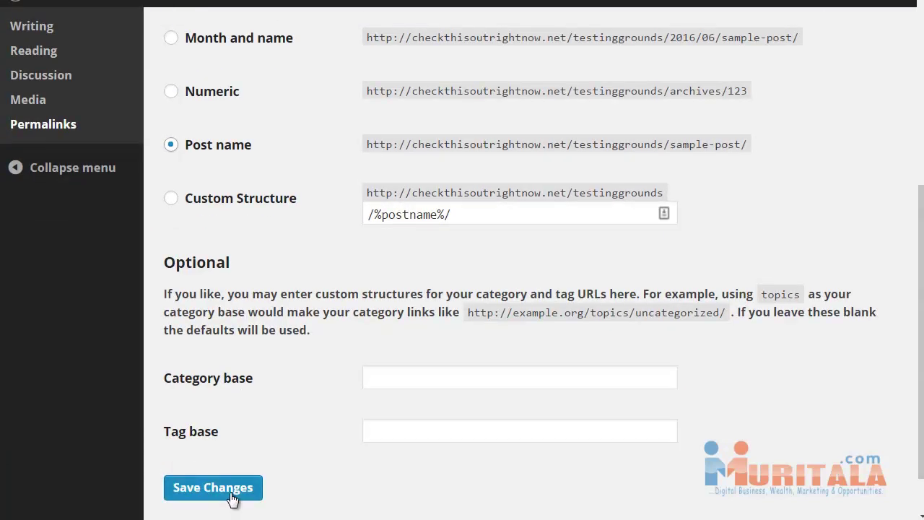
left_click(231, 497)
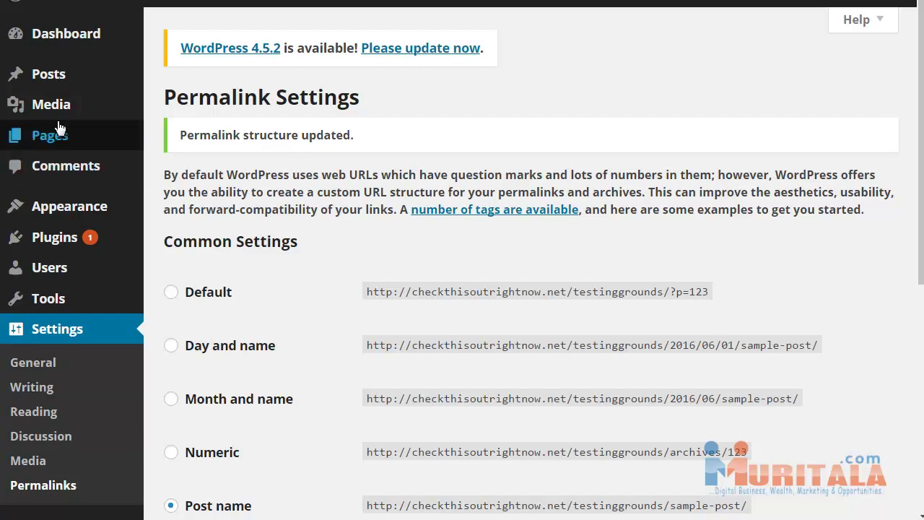
Open the categories management page for posts
mouse_move(58, 117)
mouse_move(77, 87)
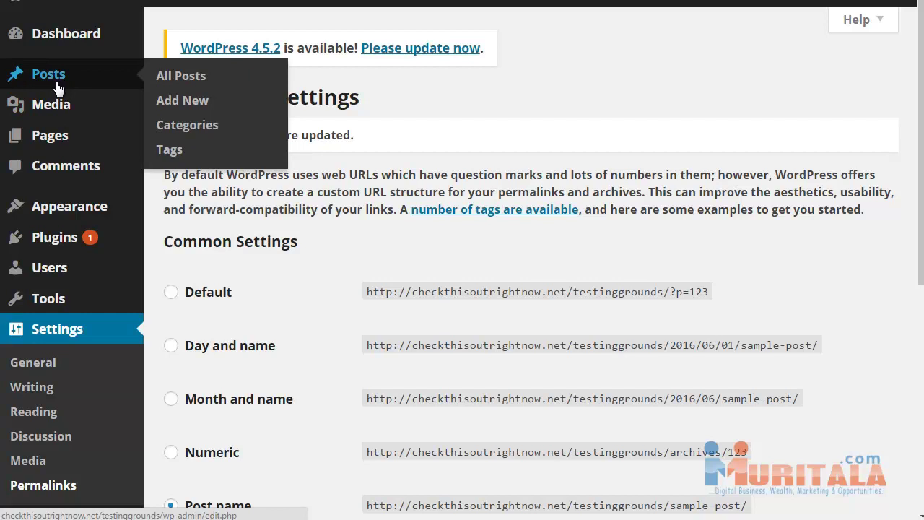
left_click(178, 124)
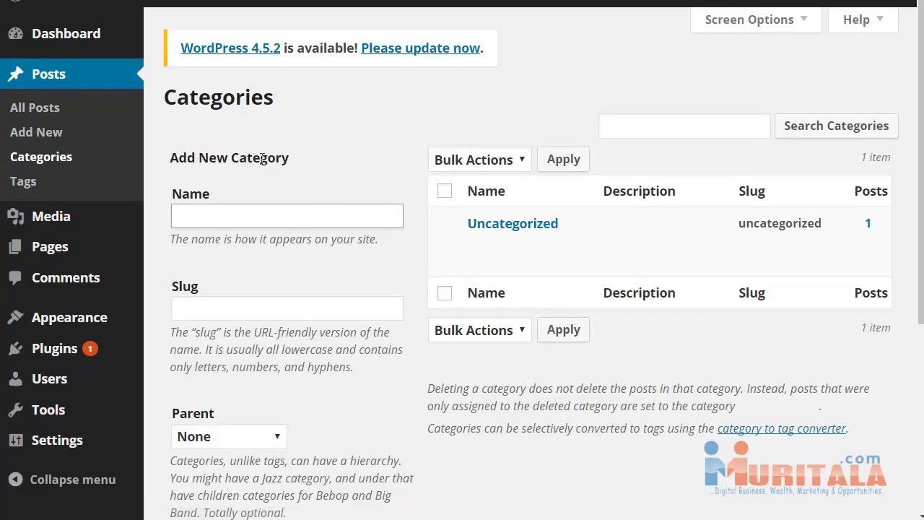
Fill in the new category's name as Metal Roof and its slug as metal-roof
left_click(274, 215)
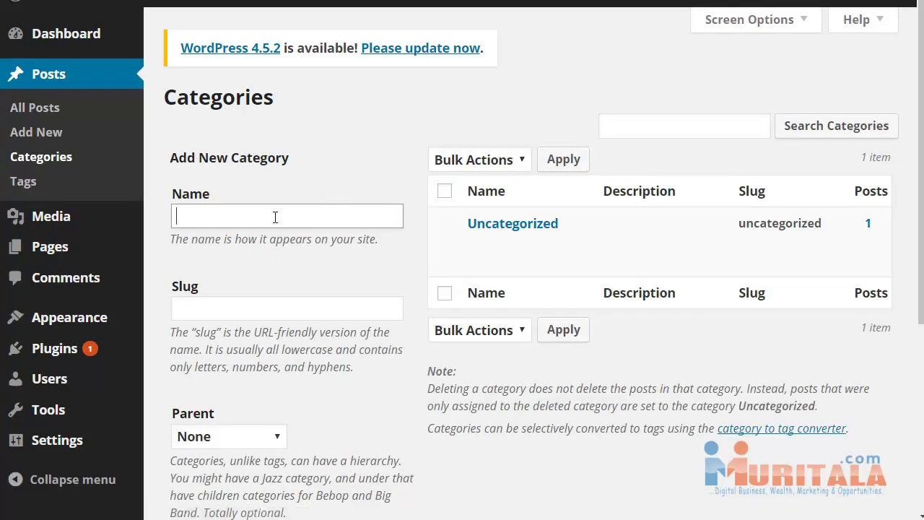
left_click(243, 308)
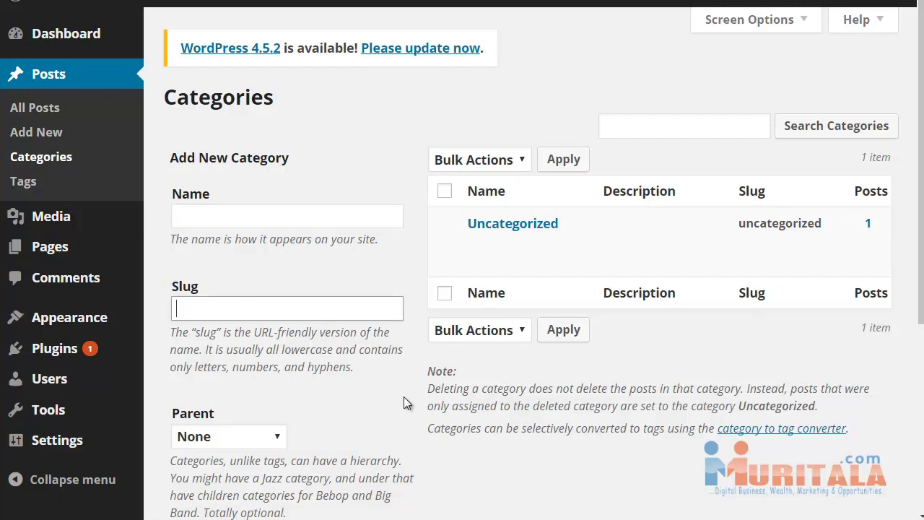
left_click(269, 214)
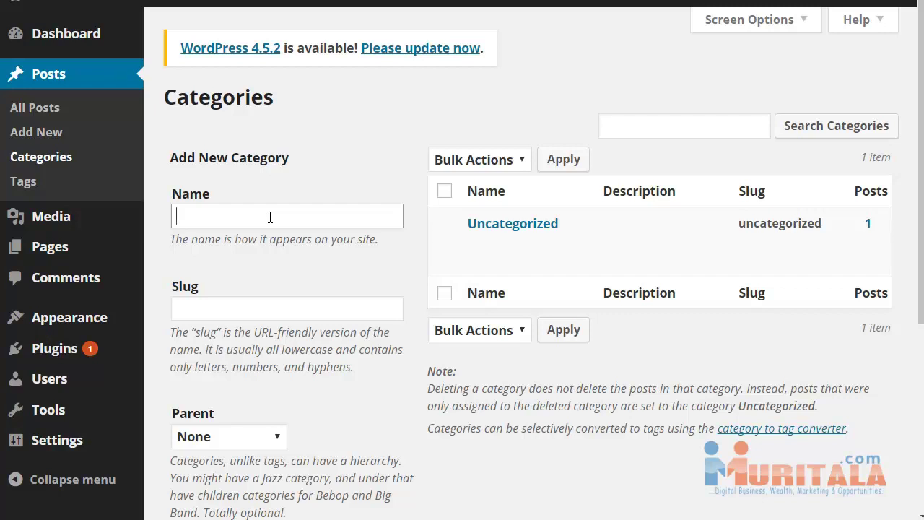
type("R")
key("ctrl+a")
type("Metal Roof")
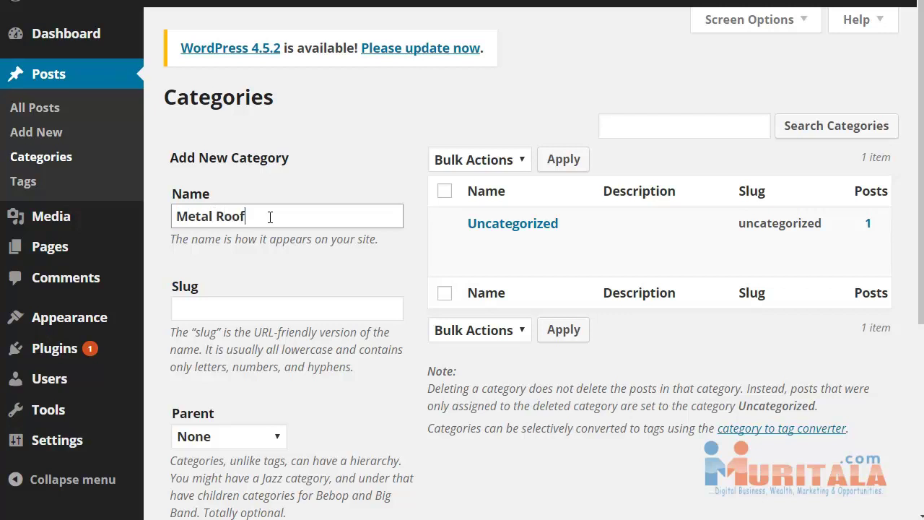
key("Tab")
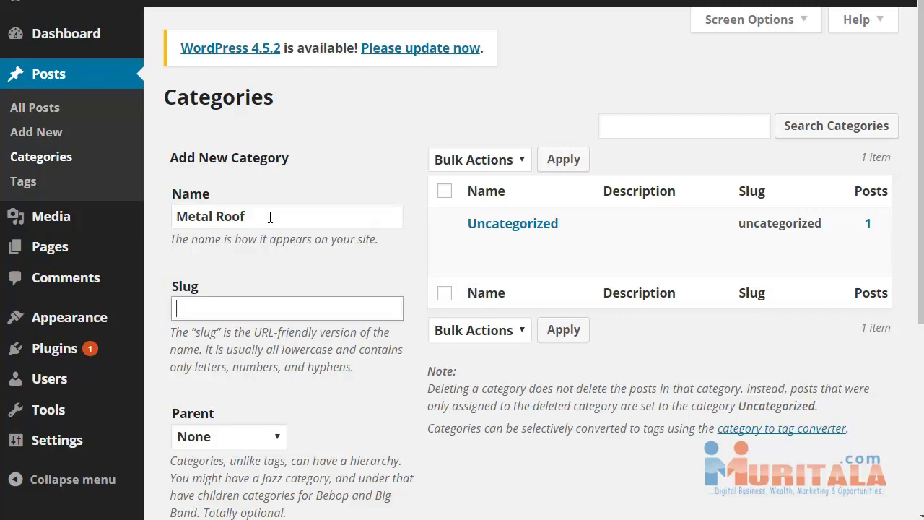
type("metal-roof")
left_click(270, 217)
Enter "Metal Roof Description" as the new category's description
scroll(271, 224, "down", 1)
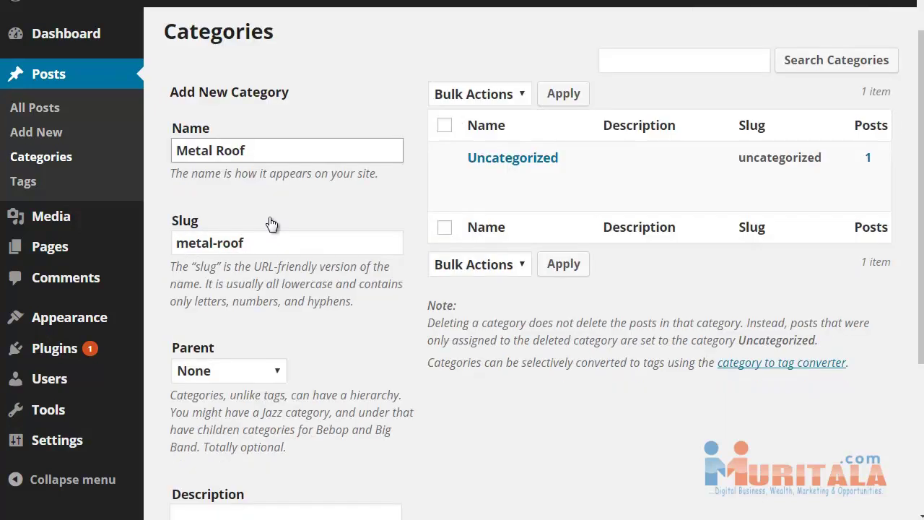
scroll(267, 285, "down", 3)
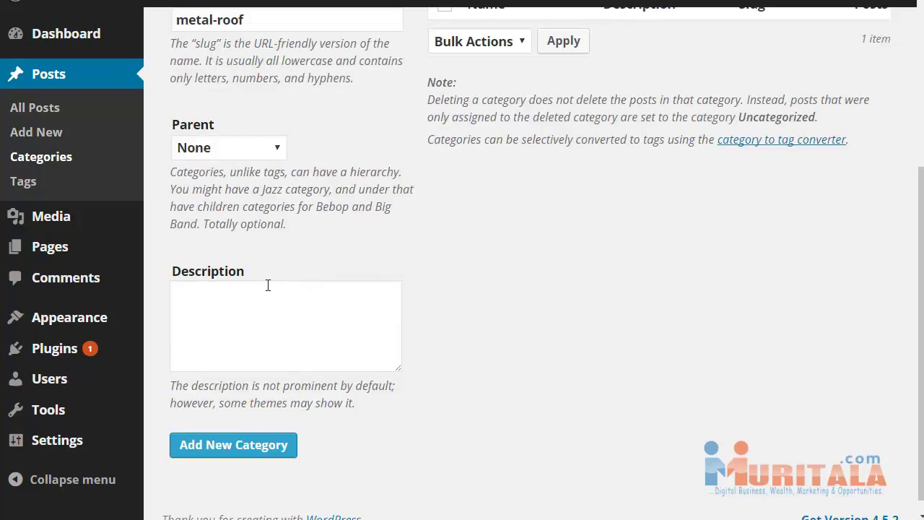
left_click(267, 285)
scroll(277, 310, "up", 2)
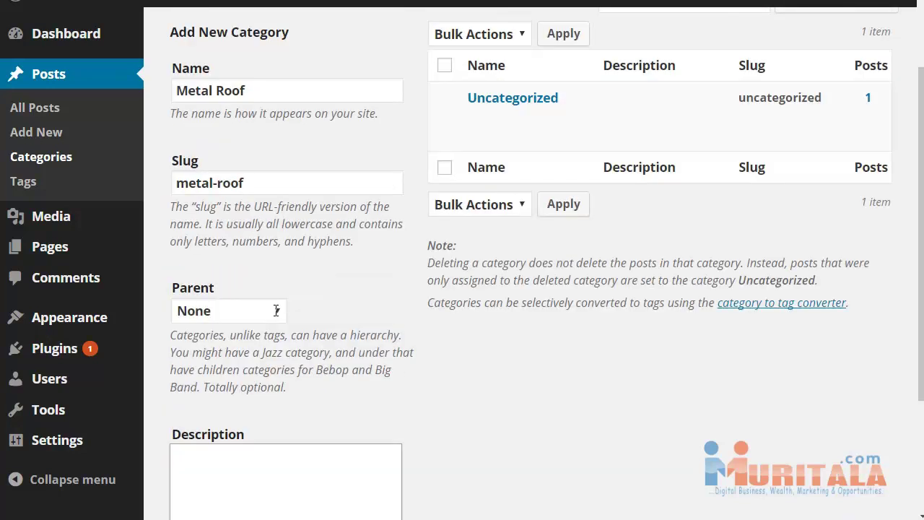
scroll(275, 310, "down", 3)
type("Metal Roof De")
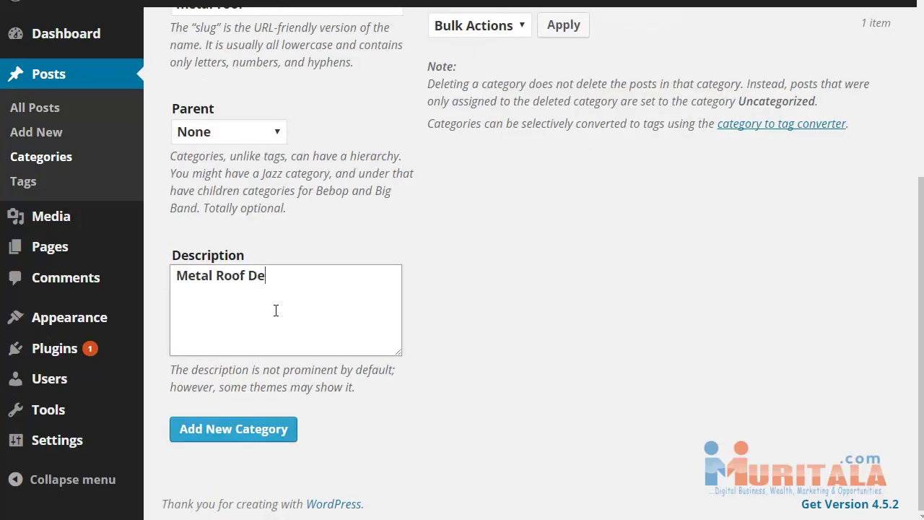
type("scription")
Review the new category's entries and choose None as its parent
scroll(276, 310, "up", 1)
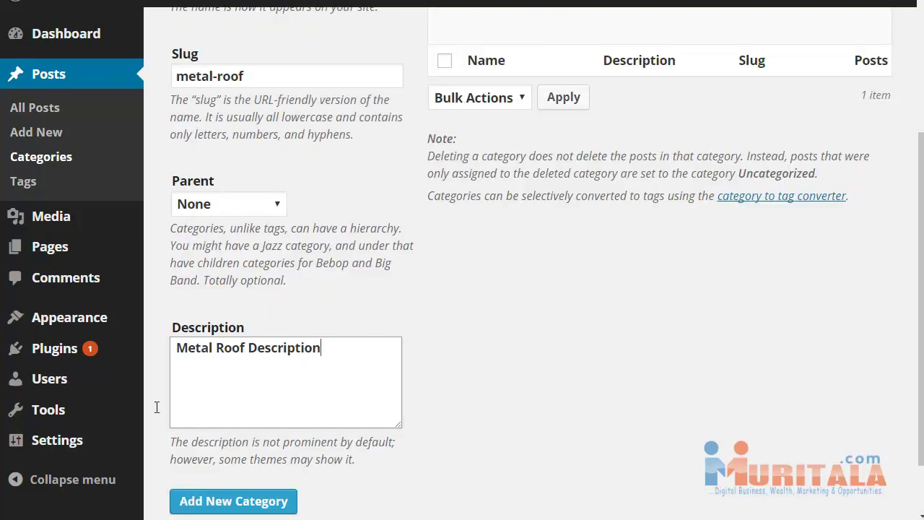
scroll(450, 338, "up", 3)
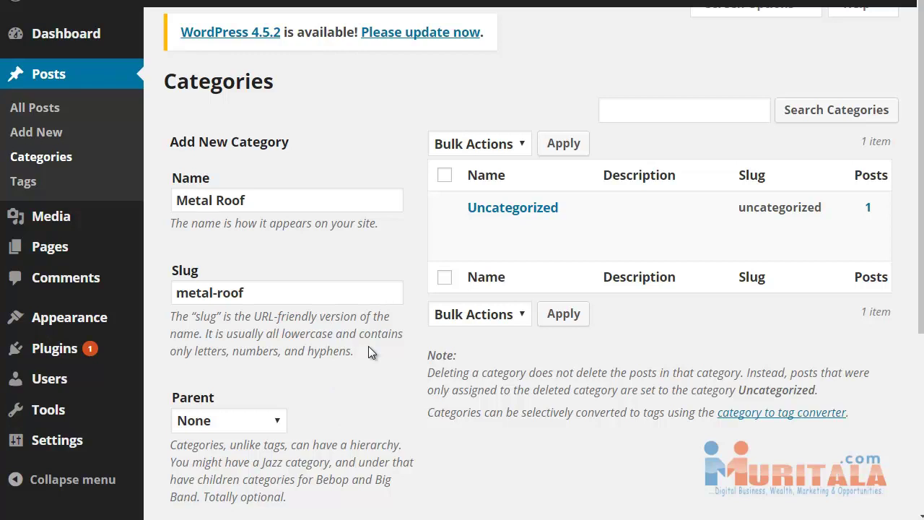
scroll(368, 352, "down", 4)
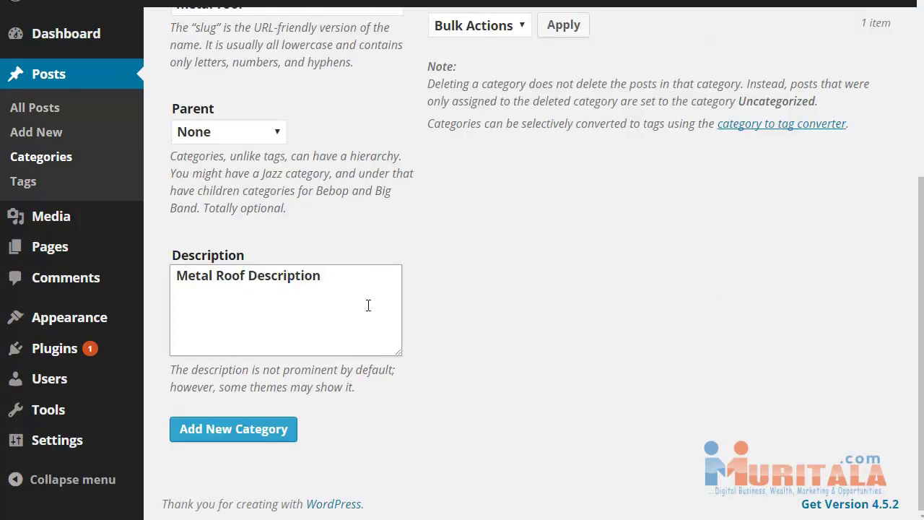
scroll(362, 306, "up", 3)
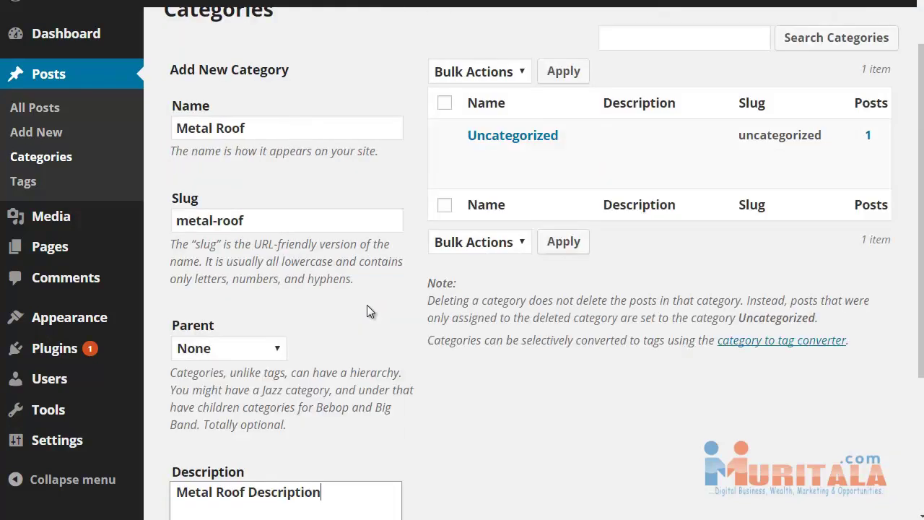
left_click(222, 349)
left_click(217, 370)
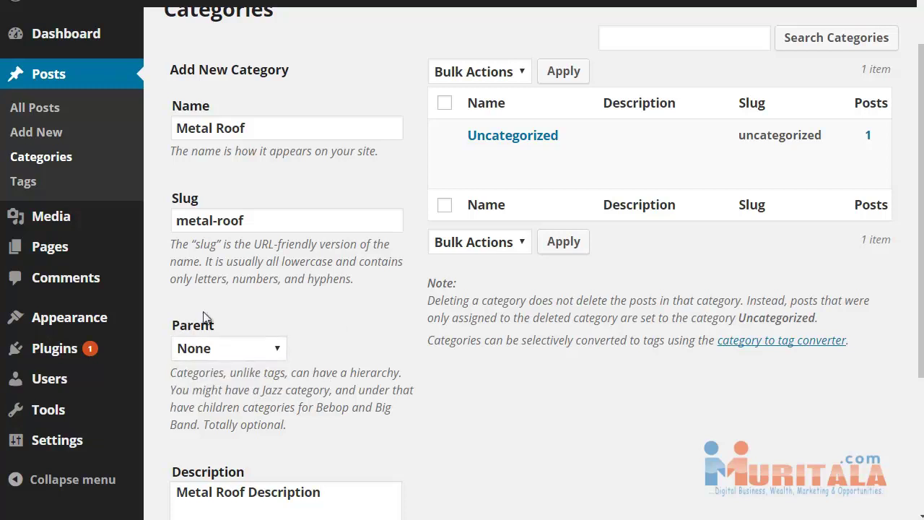
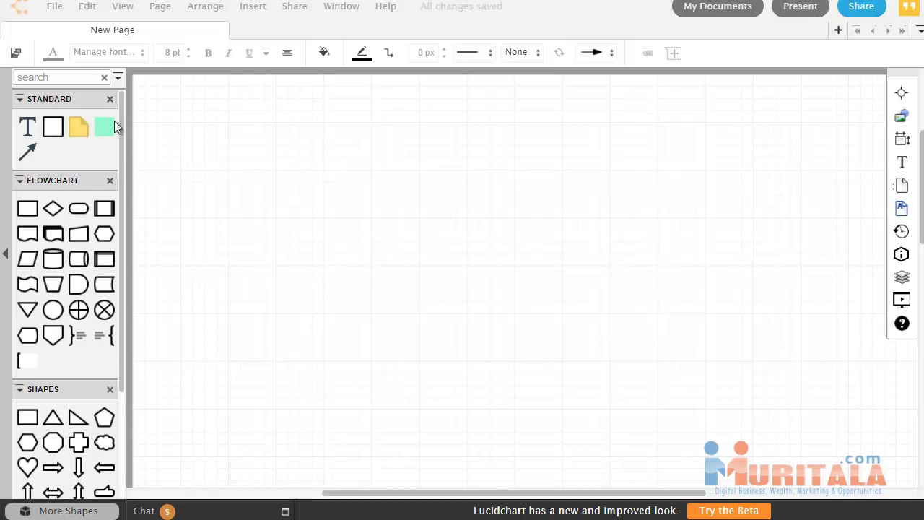
Switch to Lucidchart and place a square block without a connector at about X 1.125 in, Y 1 in
left_click_drag(60, 128, 390, 229)
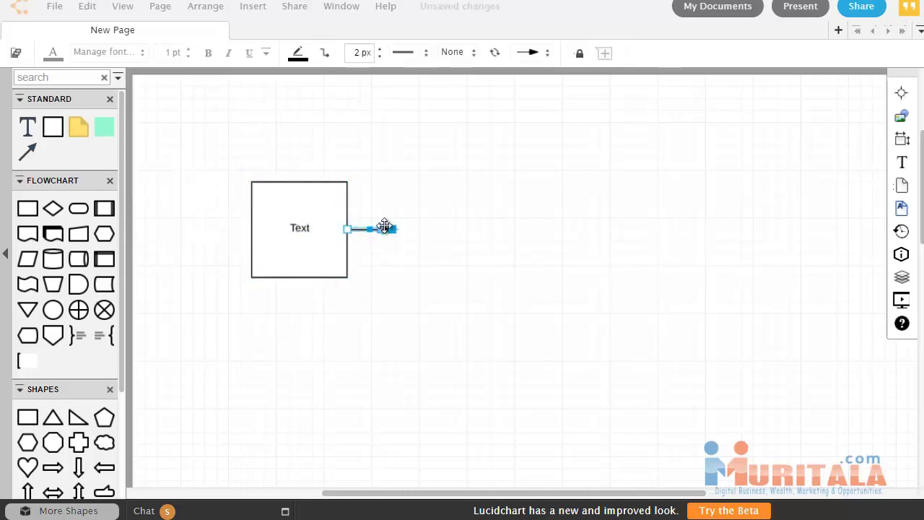
key("Delete")
left_click(325, 216)
left_click_drag(325, 217, 321, 200)
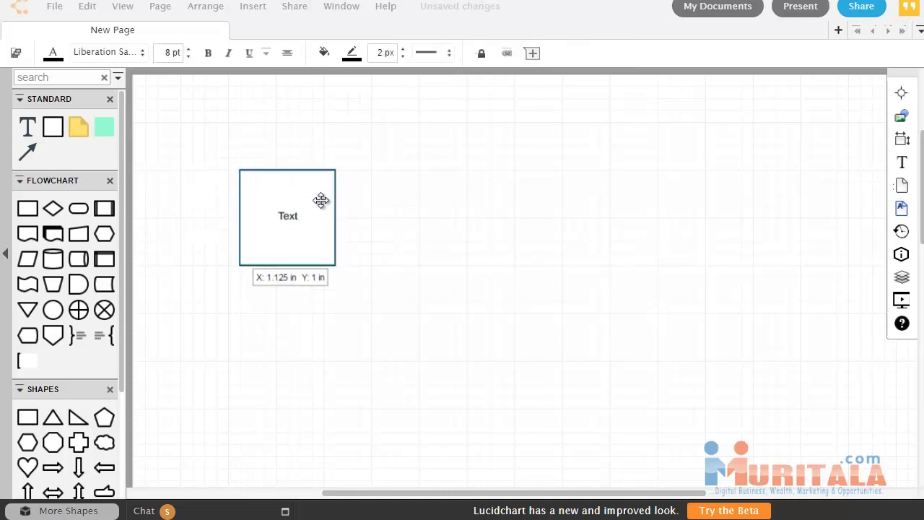
Duplicate the square block twice and line up the copies to its right in an evenly spaced row of three
key("ctrl+c")
key("ctrl+v")
left_click_drag(491, 254, 466, 219)
key("ctrl+v")
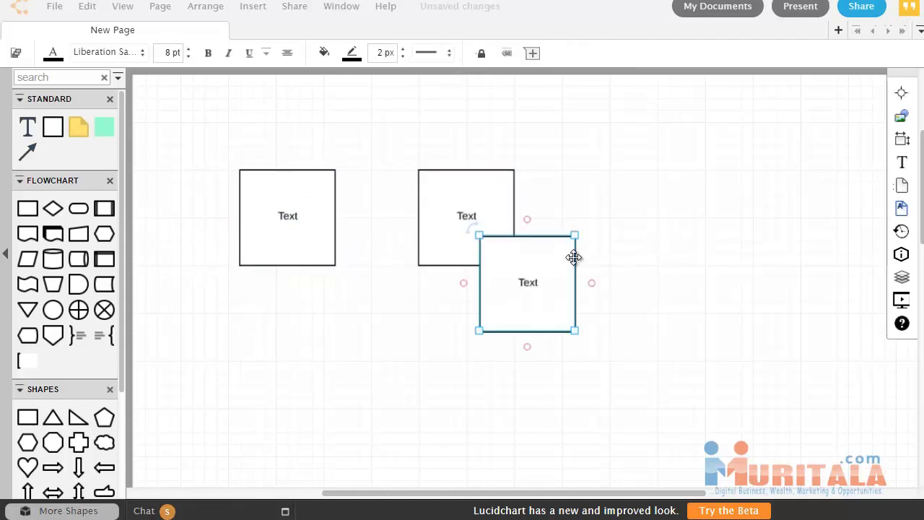
left_click_drag(541, 285, 646, 212)
left_click(585, 328)
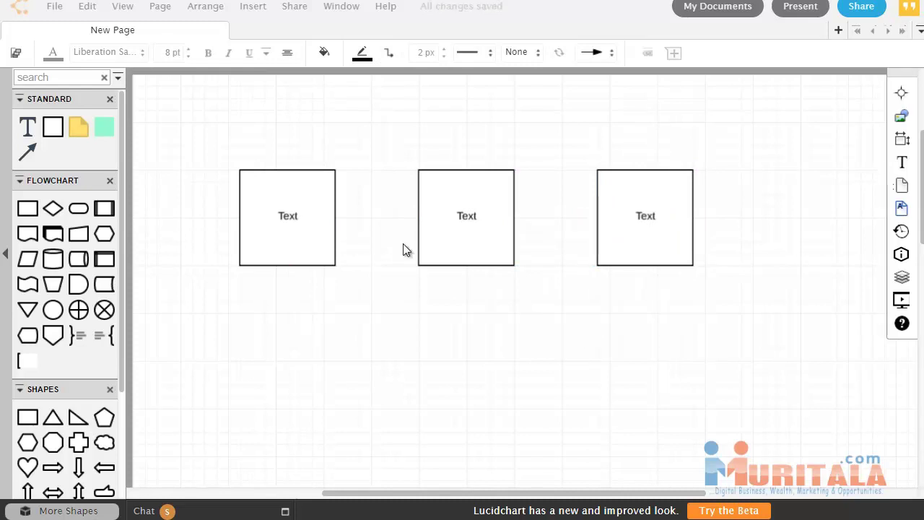
Label the first square block "Researching"
double_click(285, 215)
type("R")
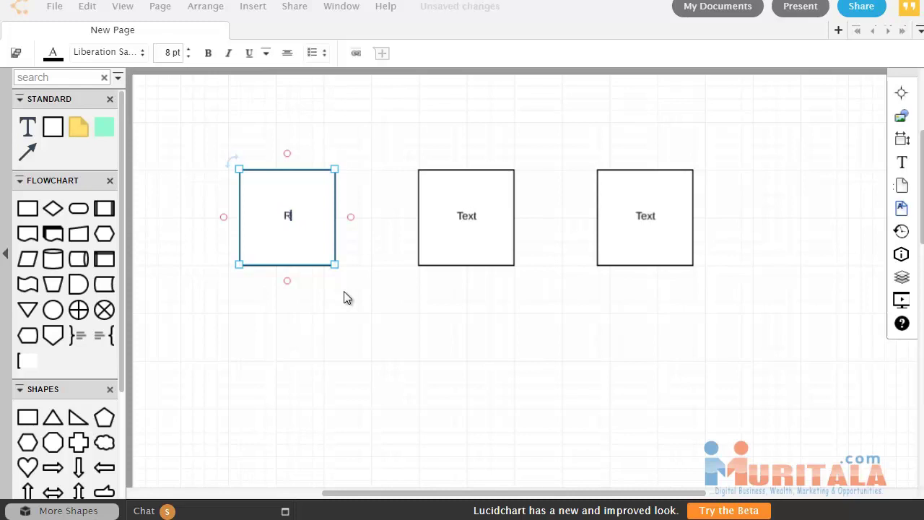
type("o")
key("BackSpace")
key("BackSpace")
type("Researching")
Label the middle square block "Comparing" and the last one "Buying"
double_click(460, 214)
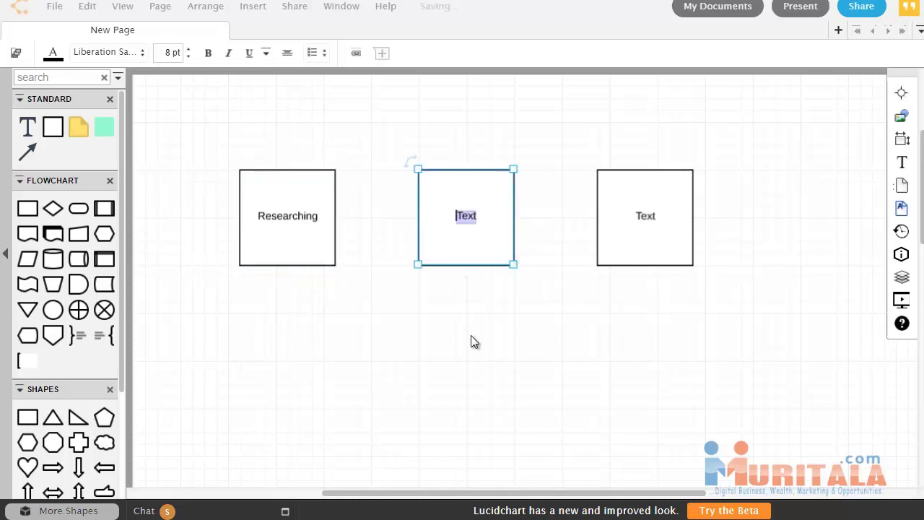
type("Comparing")
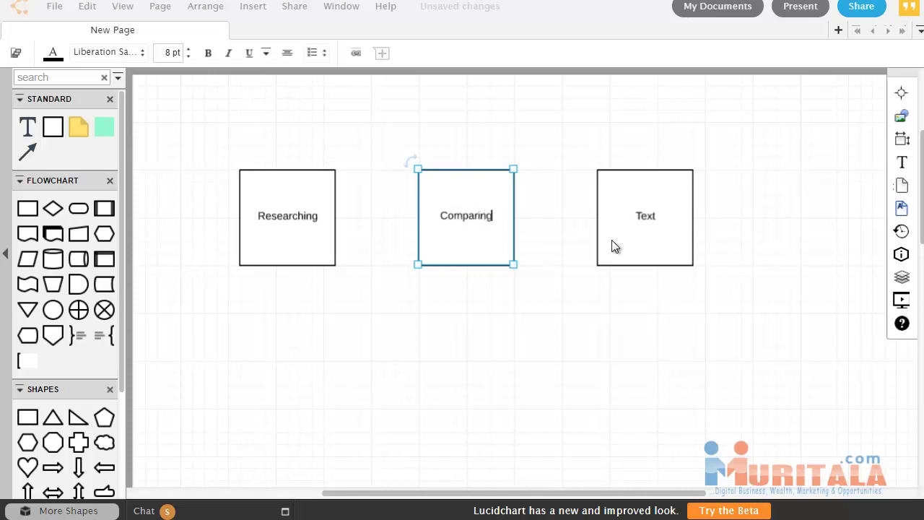
left_click(640, 220)
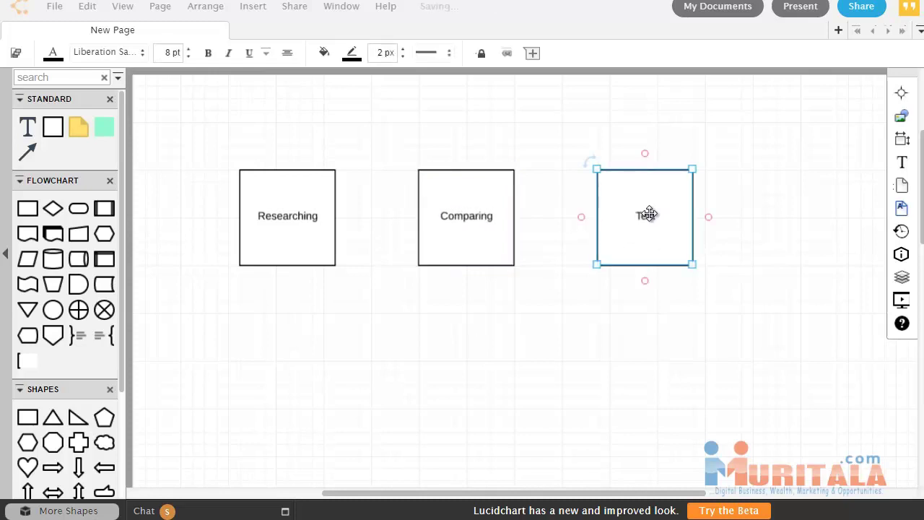
double_click(645, 215)
type("Buying")
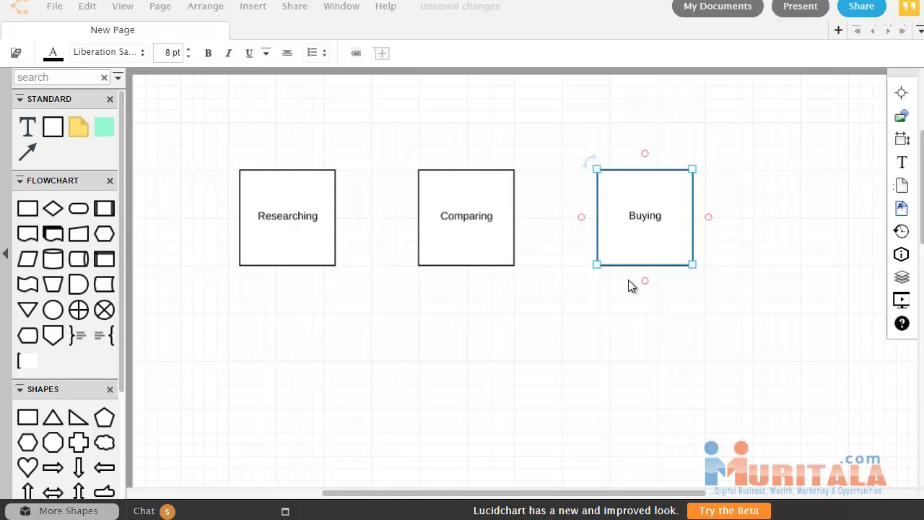
left_click(514, 368)
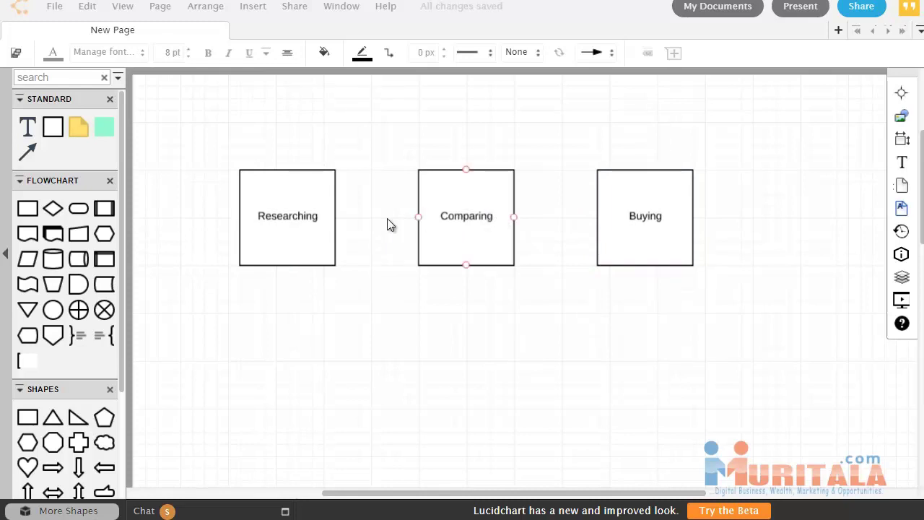
left_click(312, 229)
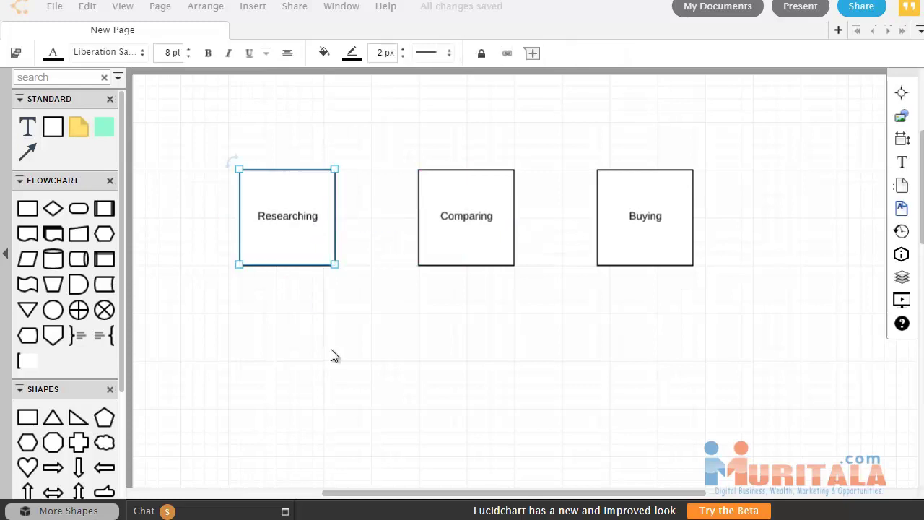
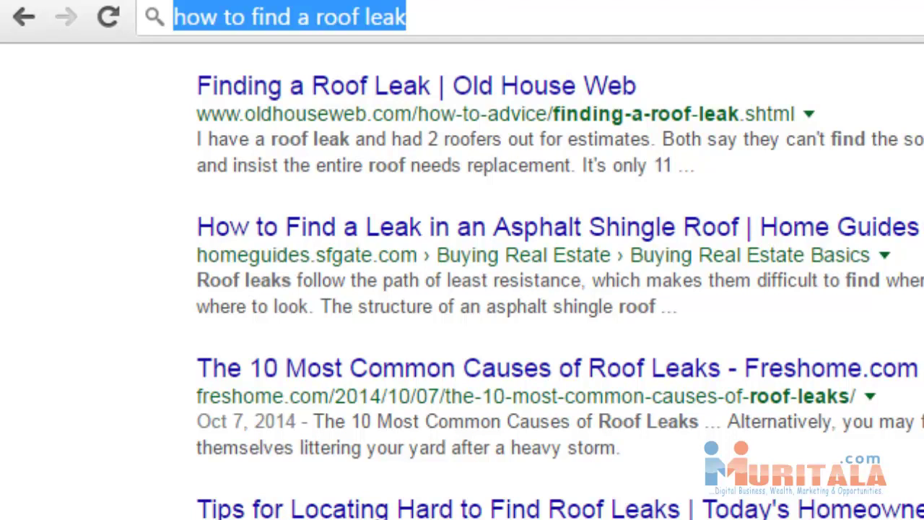
Clear the roof leak query from the browser's address field and open a blank Notepad document
key("BackSpace")
key("super")
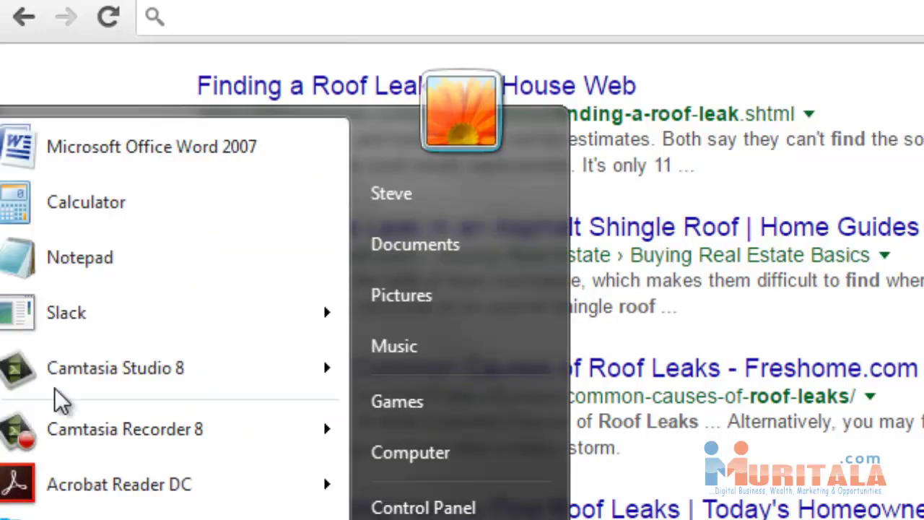
left_click(116, 260)
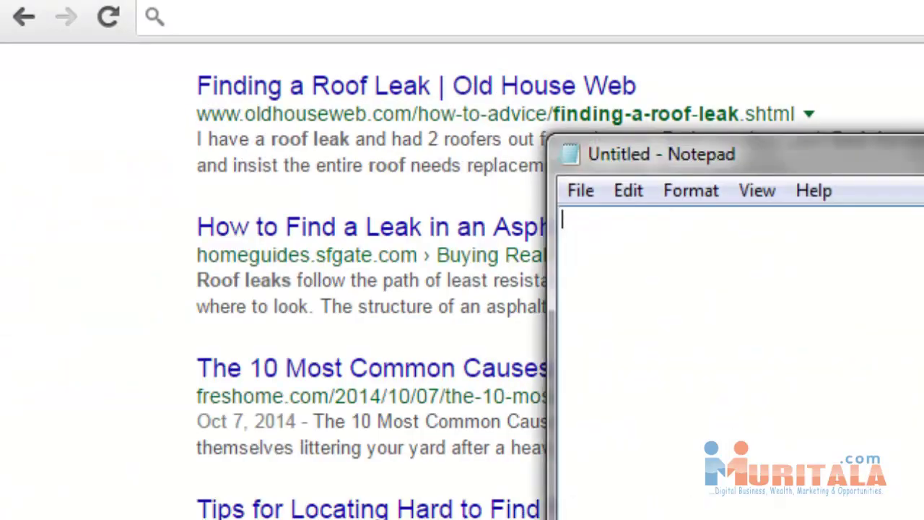
Reposition the Notepad window and write "how to find a roof leak" followed by a blank line
left_click_drag(909, 160, 704, 185)
type("how to find a roof leak")
key("Return")
key("Return")
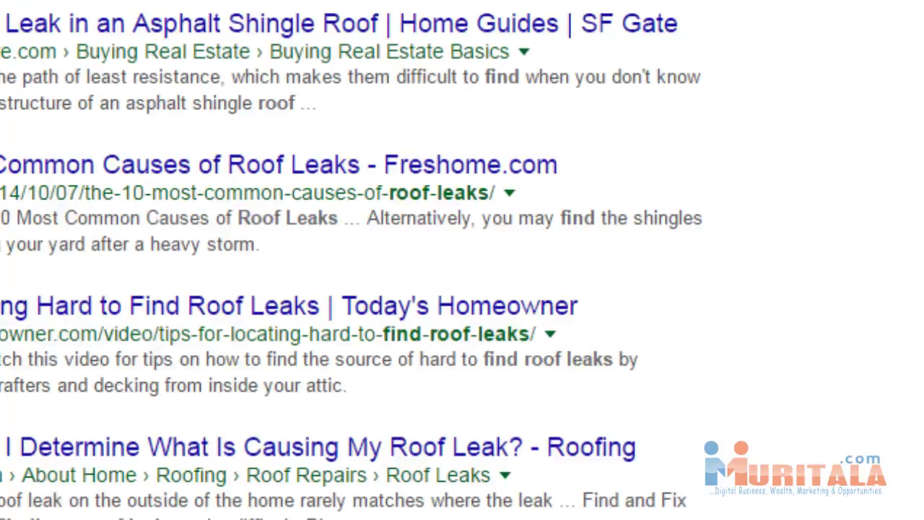
Copy the related search phrases below the Google results for "how to find a roof leak" and paste them under the heading in Notepad
scroll(823, 376, "down", 5)
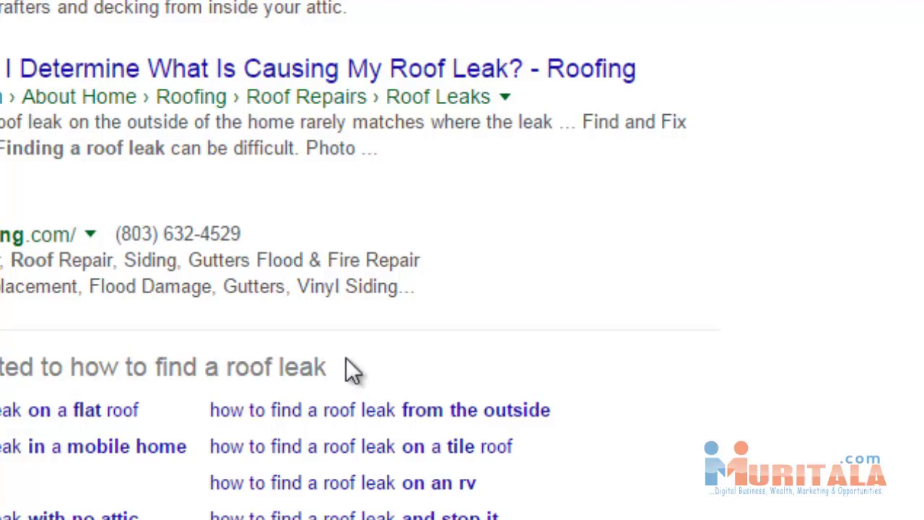
left_click_drag(747, 402, 0, 277)
key("ctrl+c")
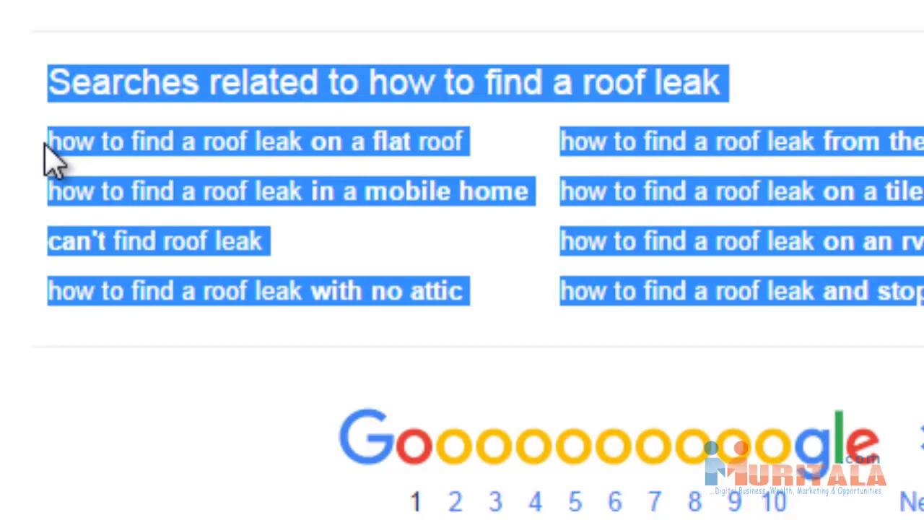
mouse_move(43, 143)
left_mouse_down()
mouse_move(301, 204)
mouse_move(84, 140)
mouse_move(36, 136)
mouse_move(57, 148)
left_mouse_up()
right_click(57, 144)
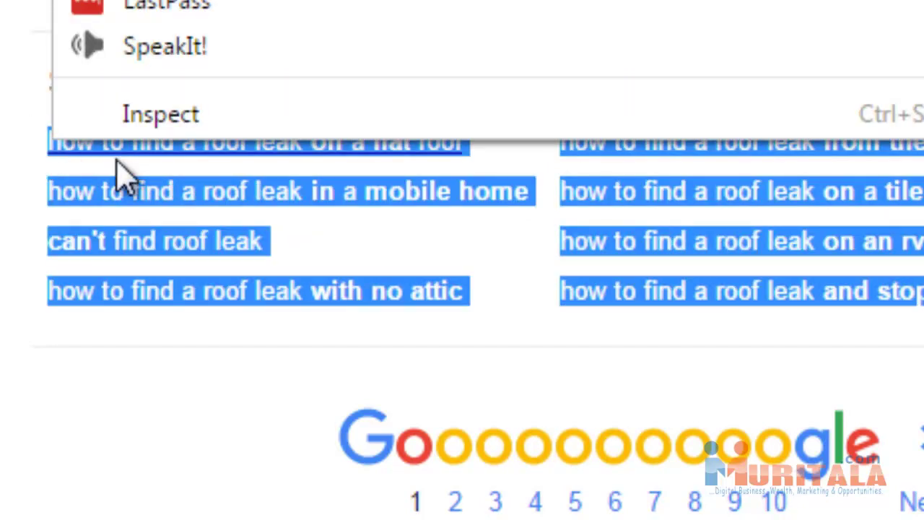
key("Escape")
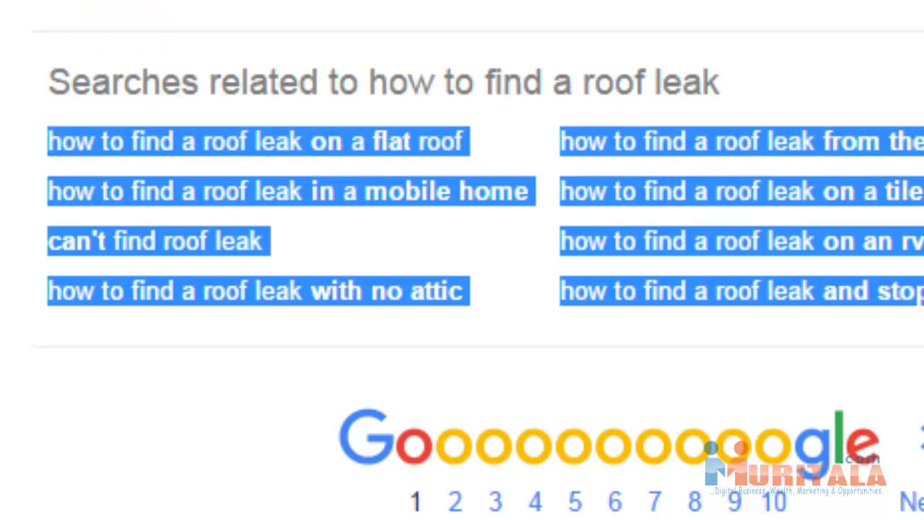
key("super")
key("alt+Tab")
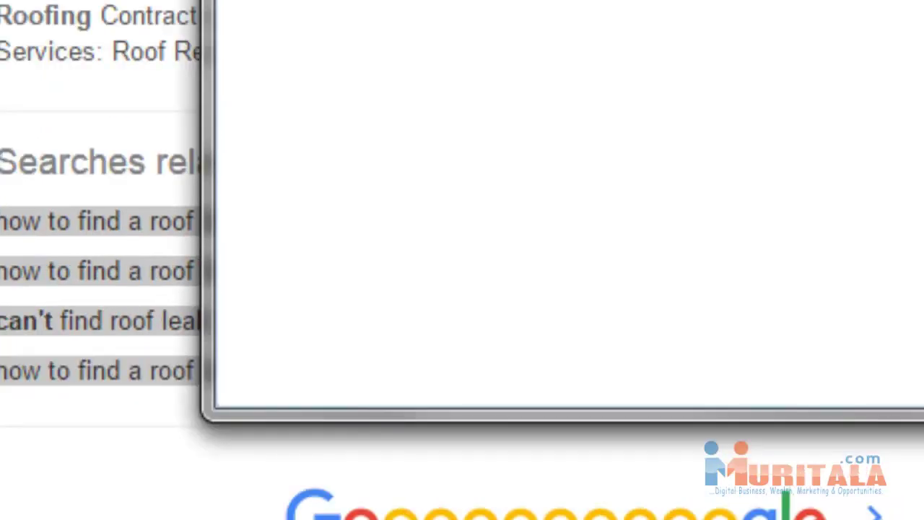
key("ctrl+v")
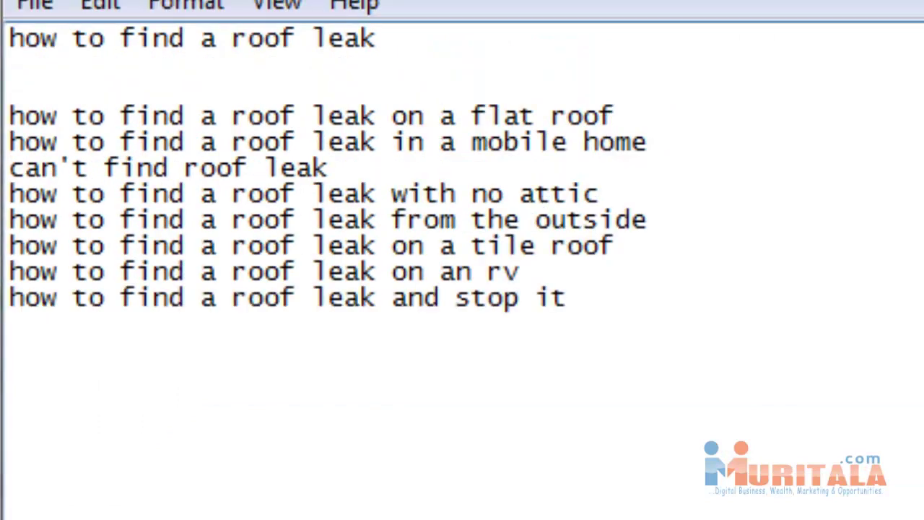
Shorten the first two pasted phrases to "a flat roof" and "mobile home"
key("shift+Home")
key("BackSpace")
key("Down")
key("ctrl+shift+Right")
key("ctrl+shift+Right")
key("ctrl+shift+Right")
key("ctrl+shift+Right")
key("ctrl+shift+Right")
key("ctrl+shift+Right")
key("ctrl+shift+Right")
key("ctrl+shift+Right")
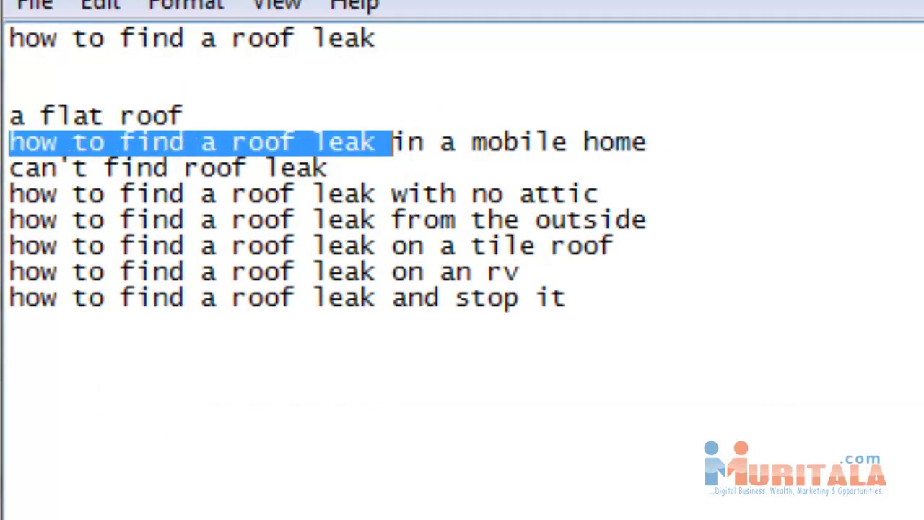
key("BackSpace")
key("Down")
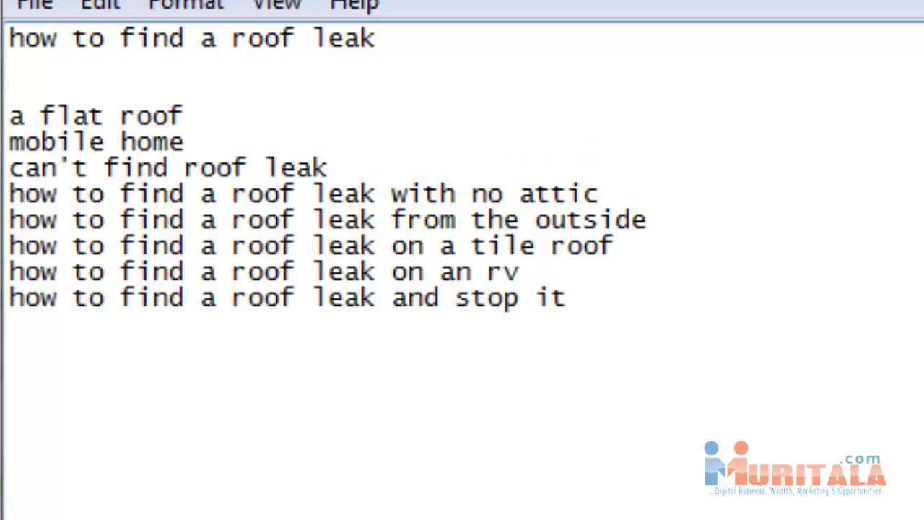
Delete the "can't find roof leak" line from the list
key("shift+End")
key("BackSpace")
key("Delete")
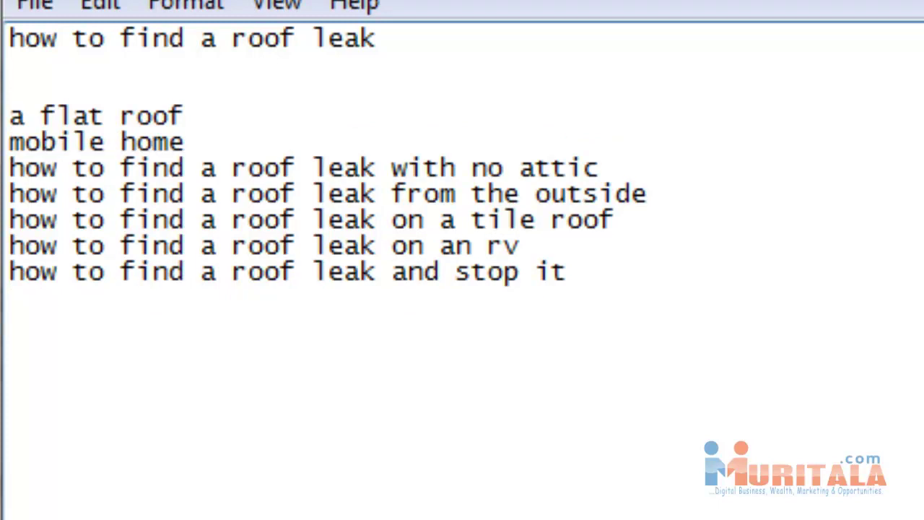
Shorten the third phrase to "with no attic" by removing its leading "how to find a roof leak"
key("ctrl+shift+Right")
key("ctrl+shift+Right")
key("ctrl+shift+Right")
key("ctrl+shift+Right")
key("ctrl+shift+Right")
key("ctrl+shift+Right")
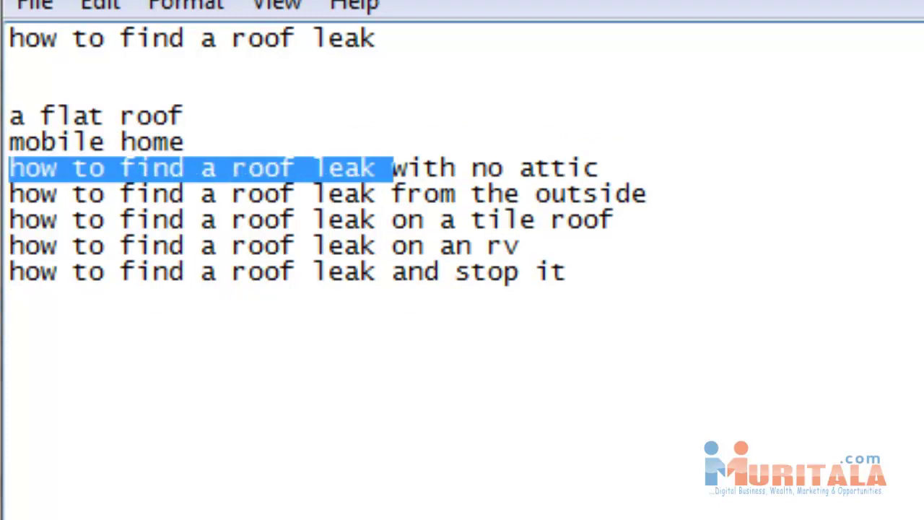
key("BackSpace")
Trim the fourth phrase in the list to "from the outside"
key("Down")
key("ctrl+shift+Right")
key("ctrl+shift+Right")
key("ctrl+shift+Right")
key("ctrl+shift+Right")
key("ctrl+shift+Right")
key("ctrl+shift+Right")
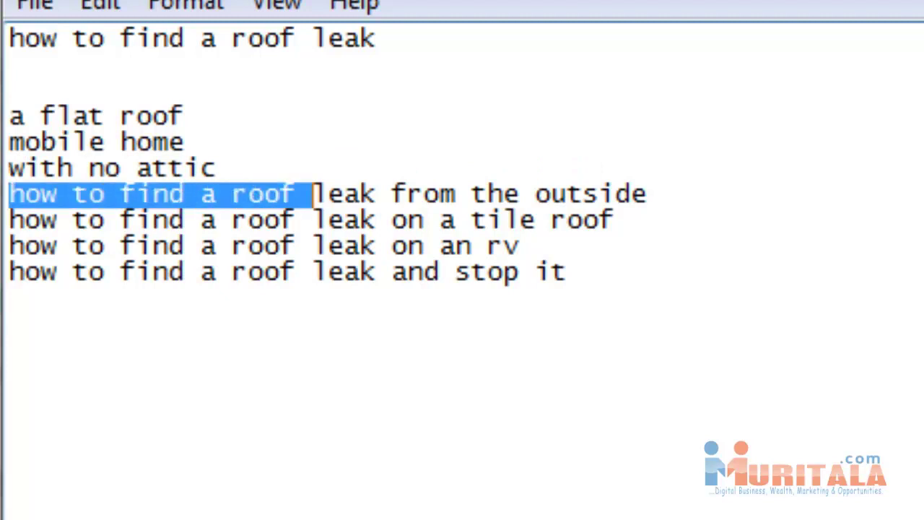
key("BackSpace")
Trim the tile roof phrase to "a tile roof"
key("Down")
key("ctrl+shift+Right")
key("ctrl+shift+Right")
key("ctrl+shift+Right")
key("ctrl+shift+Right")
key("ctrl+shift+Right")
key("ctrl+shift+Right")
key("ctrl+shift+Right")
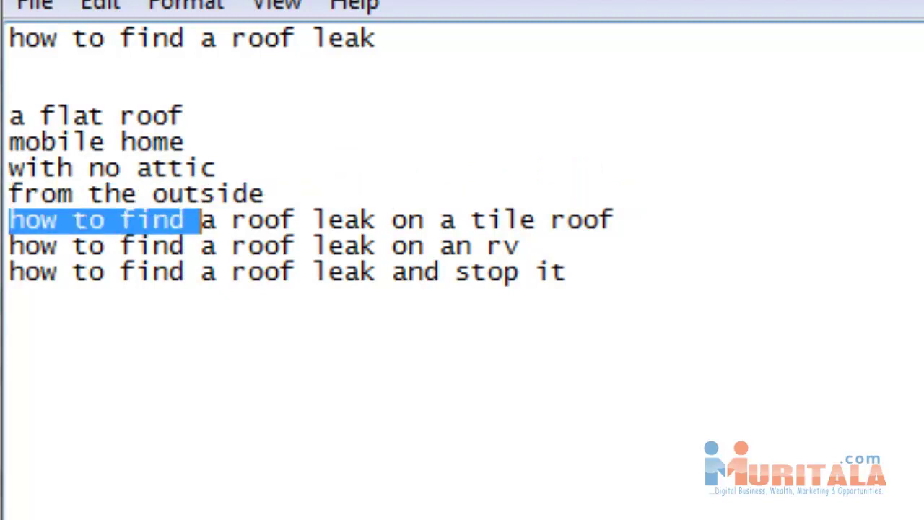
key("BackSpace")
Trim the RV phrase to "on an rv"
key("Down")
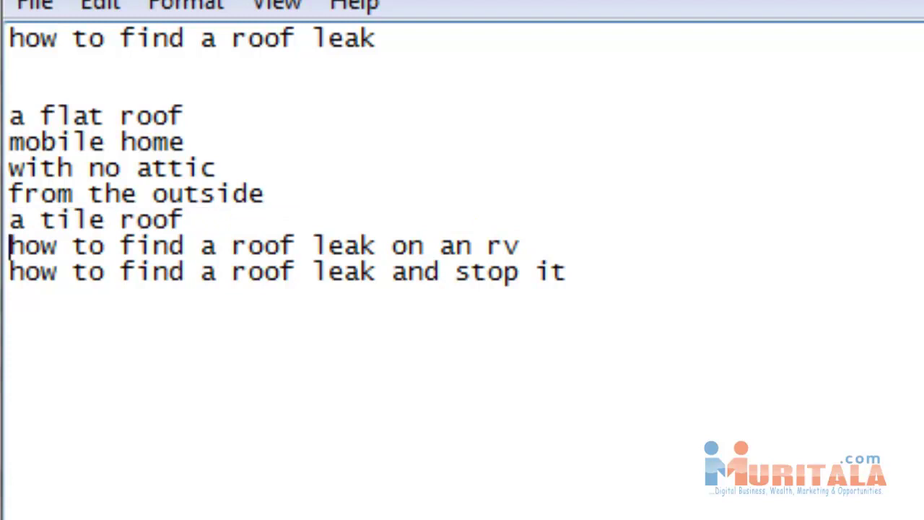
key("ctrl+shift+Right")
key("ctrl+shift+Right")
key("ctrl+shift+Right")
key("ctrl+shift+Right")
key("ctrl+shift+Right")
key("ctrl+shift+Right")
key("BackSpace")
Reword the last phrase to "how to stop it" by replacing its opening words with "how to"
key("Down")
key("ctrl+shift+Right")
key("ctrl+shift+Right")
key("ctrl+shift+Right")
key("ctrl+shift+Right")
key("ctrl+shift+Right")
key("ctrl+shift+Right")
key("ctrl+shift+Right")
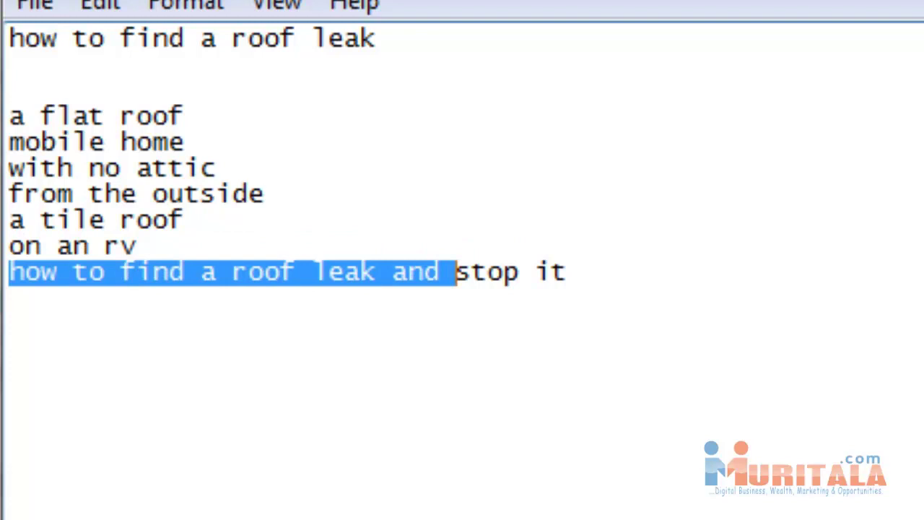
type("how to")
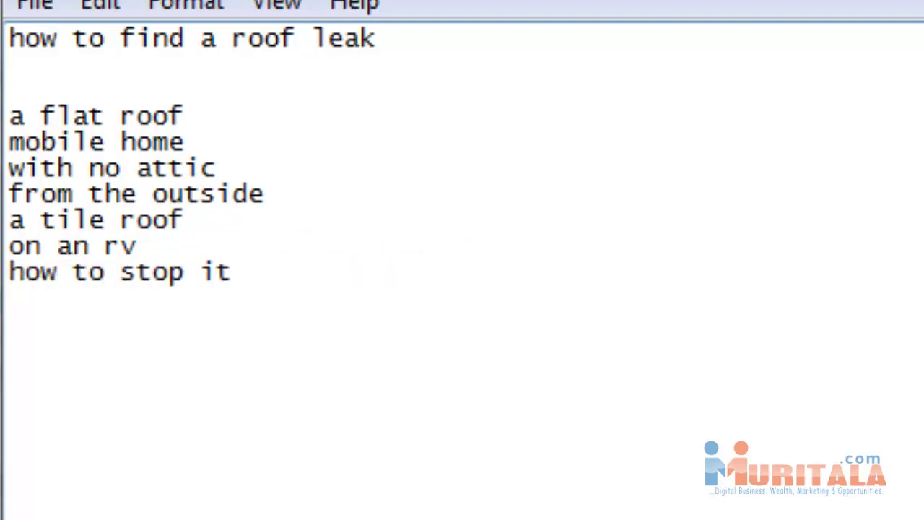
Set "how to stop it" apart from the list with two blank lines and prefix it with "call to action ->"
left_click(8, 271)
key("Up")
key("Up")
key("Up")
key("Up")
key("Up")
key("Down")
key("Down")
key("Down")
key("Down")
key("Down")
key("Return")
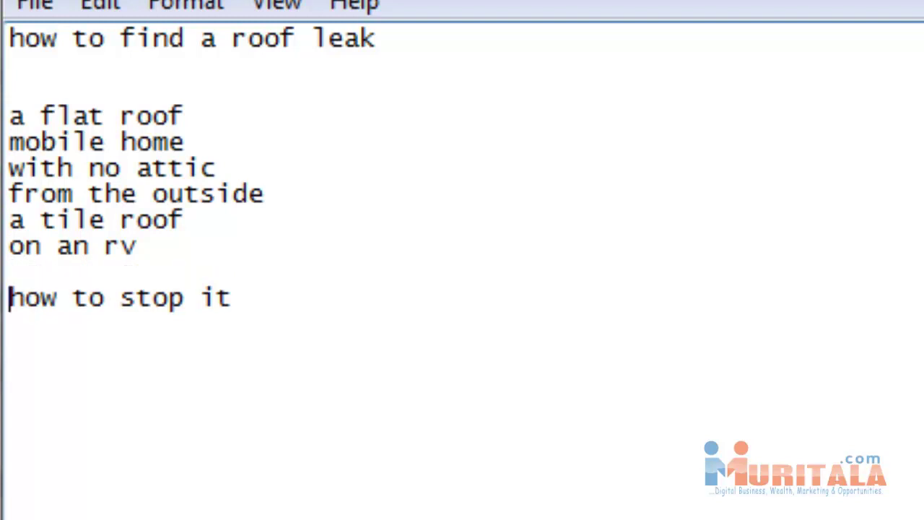
key("Return")
type("call to a")
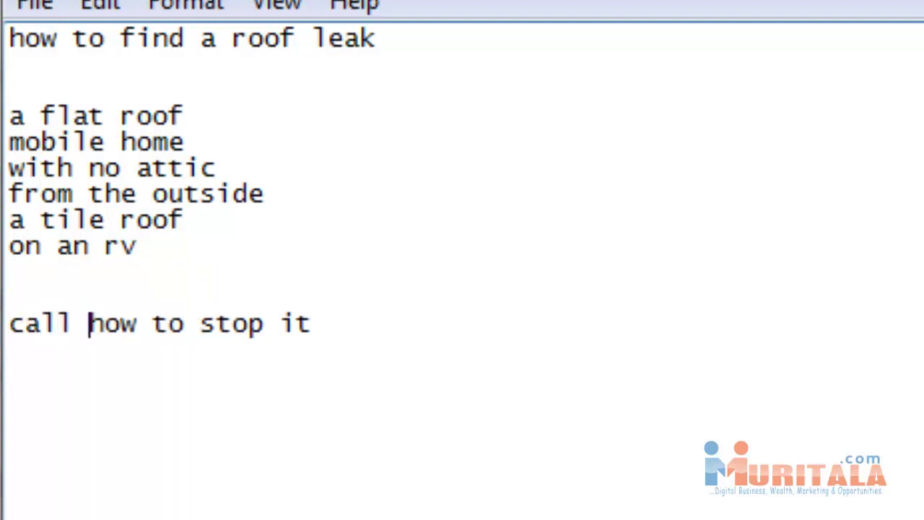
type("ction ->")
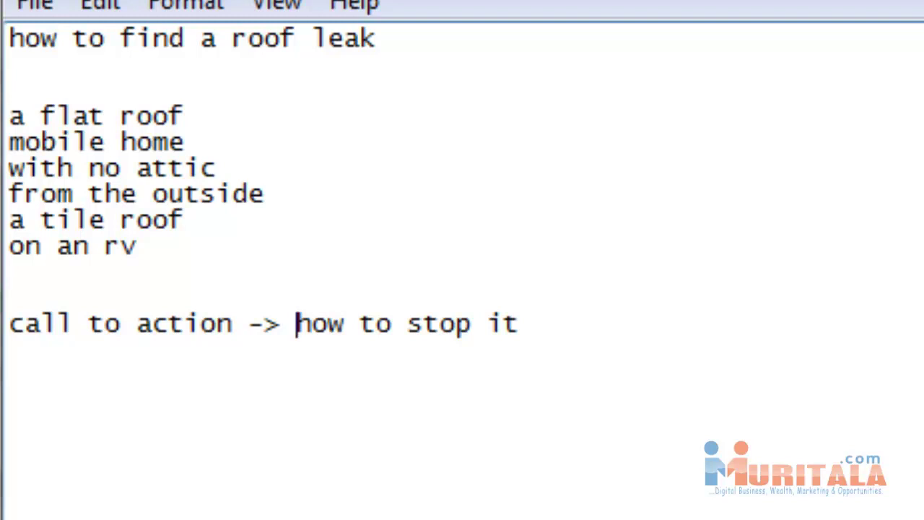
Prefix each phrase from "a flat roof" through "on an rv" with a hyphen and a space to form a bulleted list
key("Up")
key("Up")
key("Up")
key("Up")
key("Up")
key("Up")
key("Up")
key("Up")
type("-")
key("Down")
key("Left")
key("Left")
type("-")
key("Down")
key("Left")
key("Left")
type("-")
key("Down")
key("Left")
key("Left")
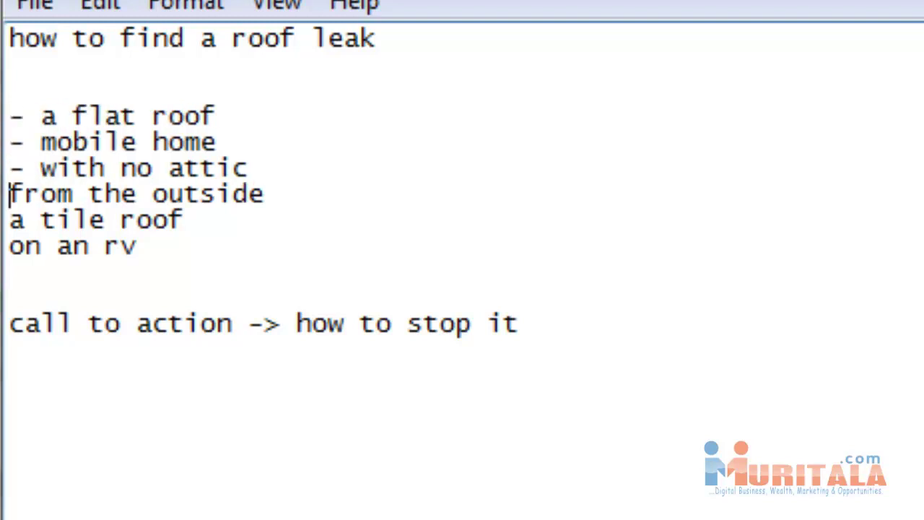
type("-")
key("Down")
key("Left")
key("Left")
type("-")
key("Down")
key("Left")
key("Left")
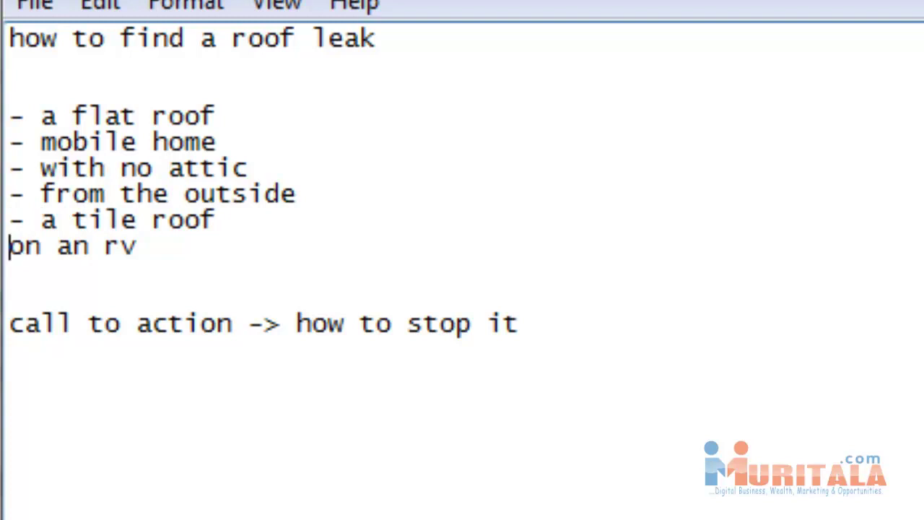
type("-")
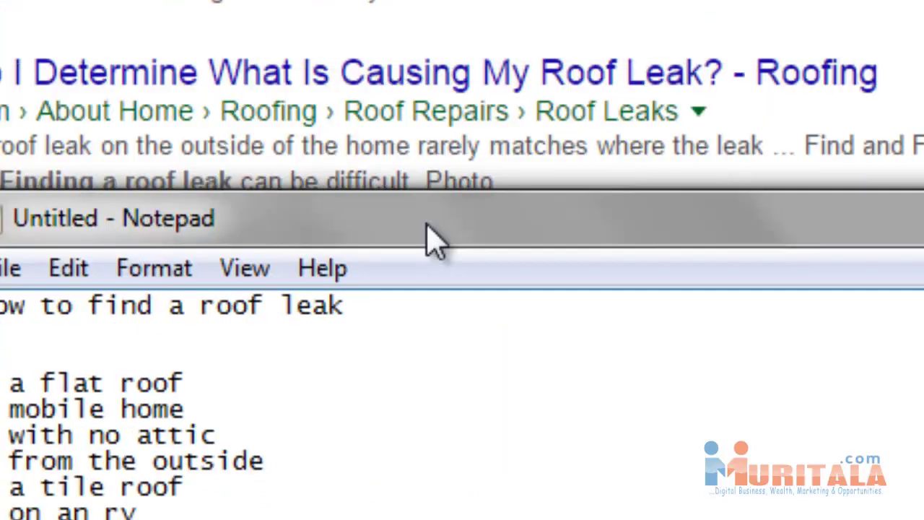
Move the Notepad window slightly down and remove one blank line below the "how to find a roof leak" heading
left_click_drag(433, 242, 433, 258)
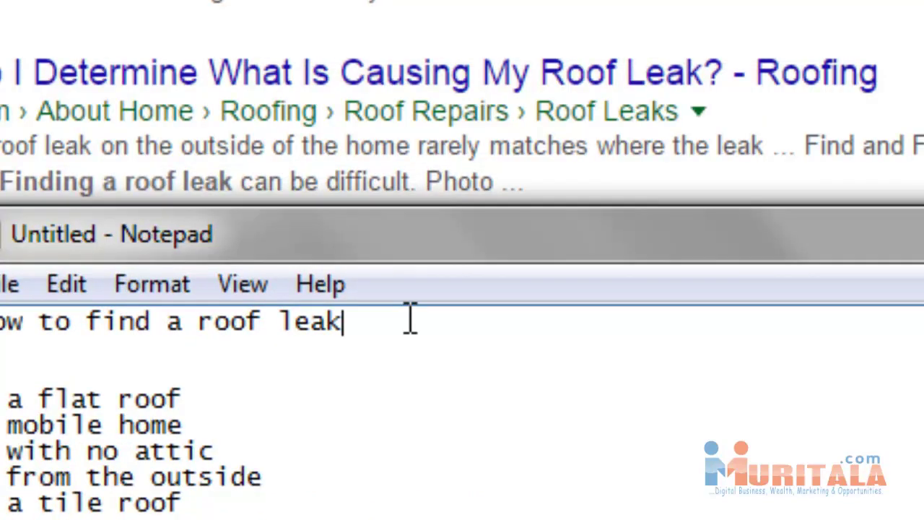
key("Delete")
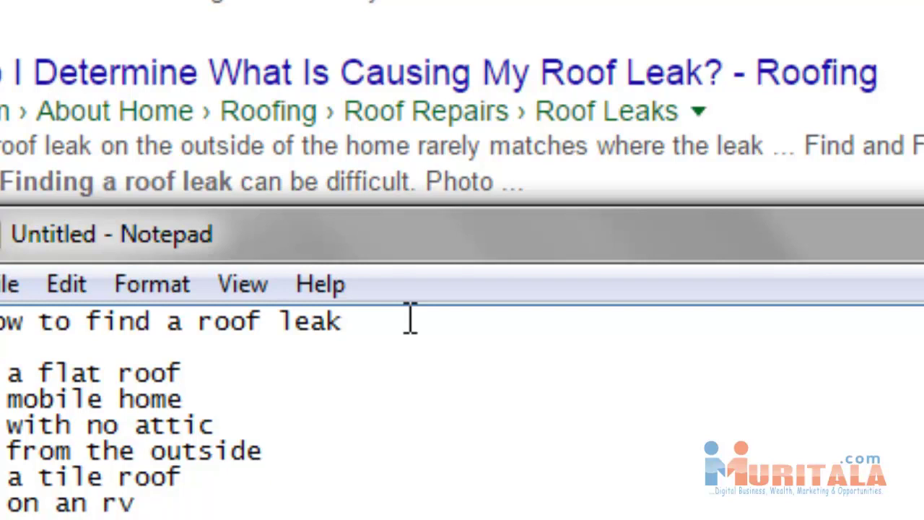
key("shift+Down")
key("shift+Down")
key("shift+Down")
key("shift+Down")
key("shift+Down")
key("shift+Down")
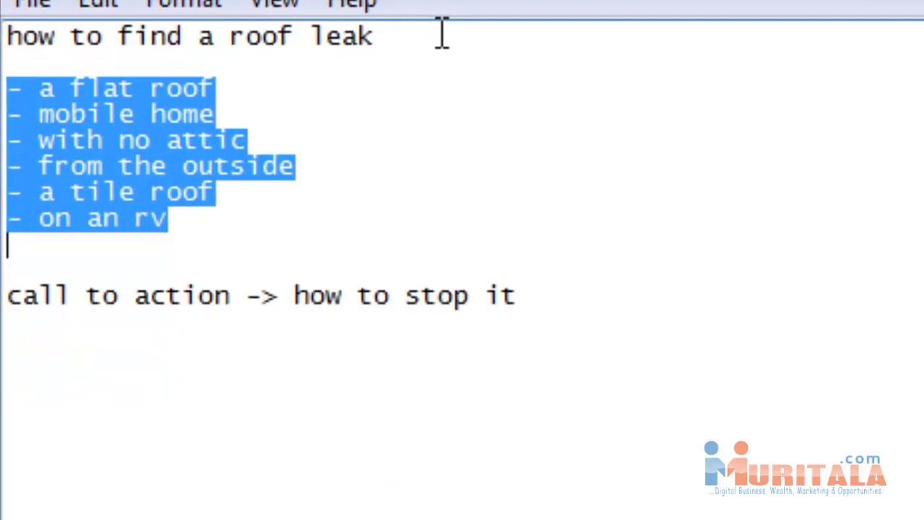
key("Down")
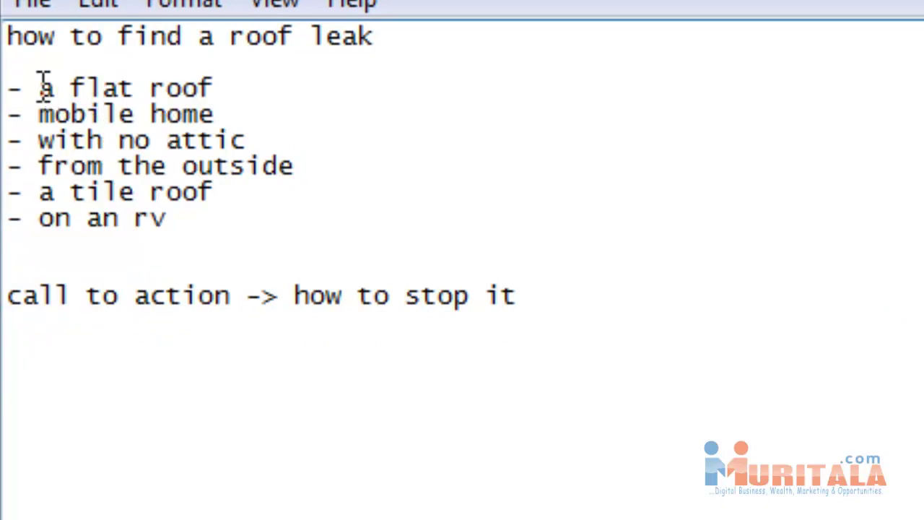
Duplicate the whole roof leak outline below itself, separated by a line of equals signs
left_click_drag(10, 40, 683, 321)
key("ctrl+c")
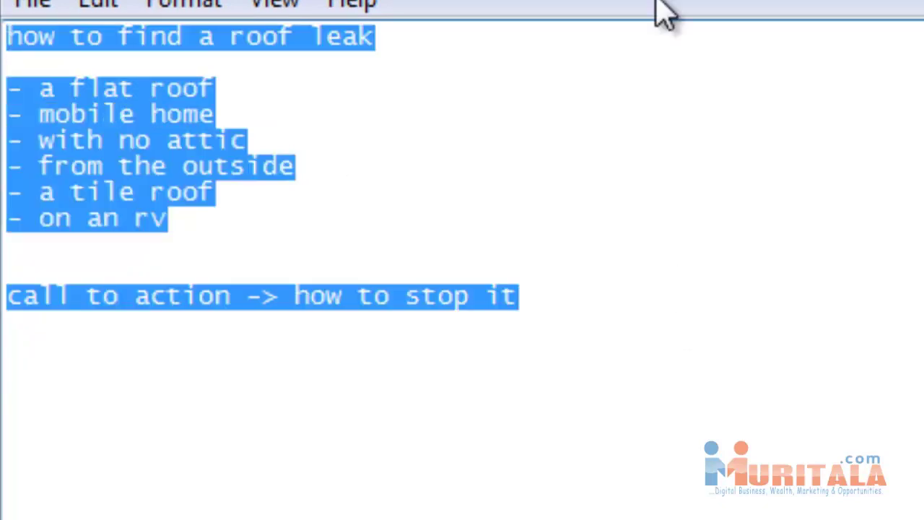
left_click(656, 397)
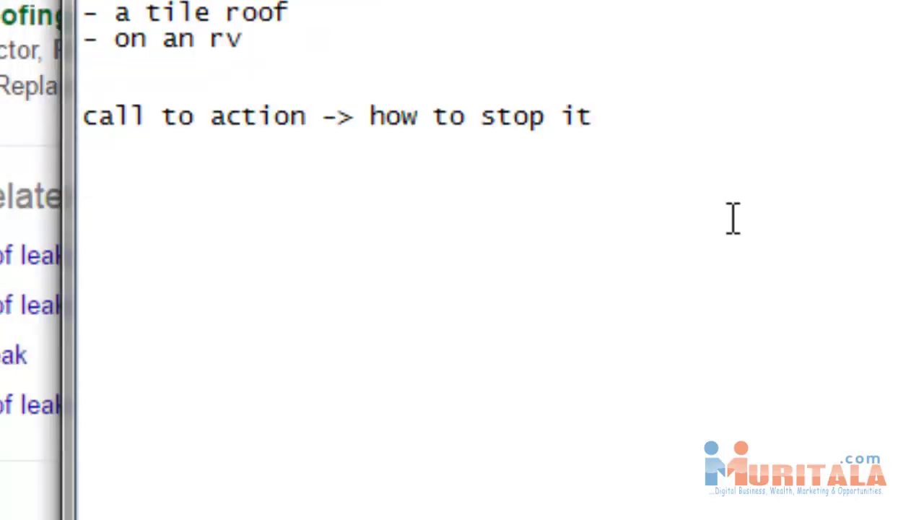
key("Return")
key("Return")
type("=========================")
key("Return")
key("Return")
key("ctrl+v")
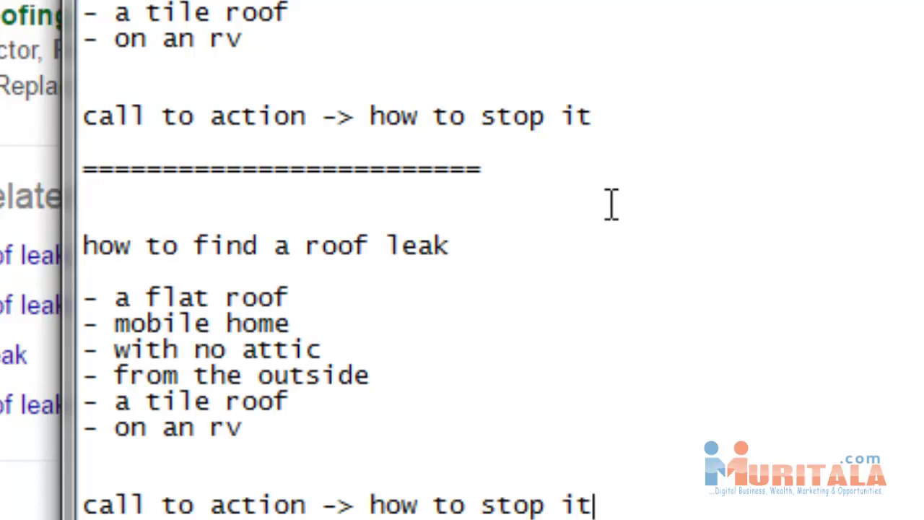
Copy "mobile home" from the duplicated outline's list and remove it from its bullet
left_click(107, 293)
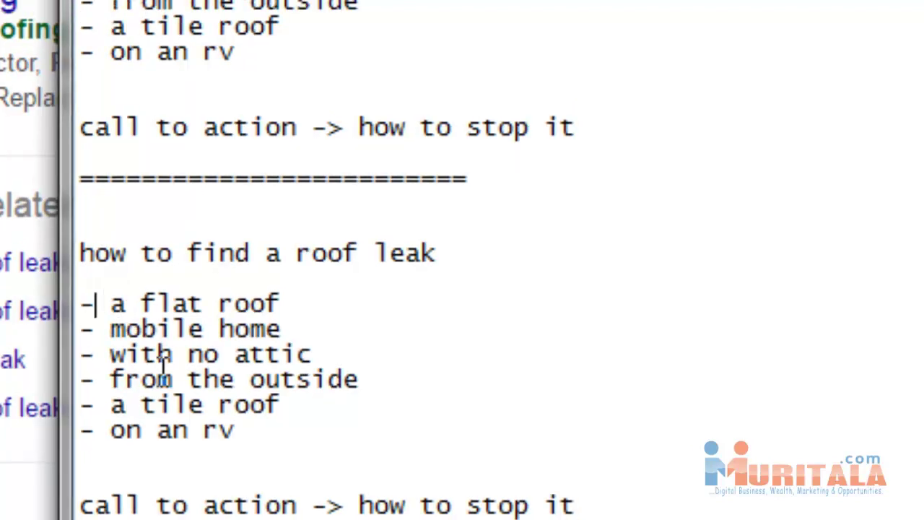
key("Down")
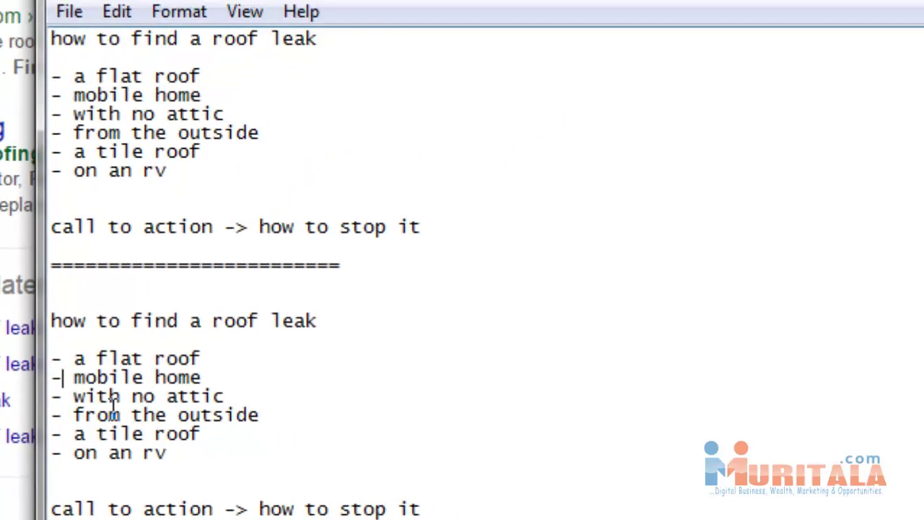
key("Right")
key("shift+End")
key("ctrl+c")
key("Delete")
Delete all bullet lines from the duplicated outline, keeping its heading and call to action
key("Up")
key("Home")
key("shift+Down")
key("shift+Down")
key("shift+Down")
key("shift+Down")
key("shift+Down")
key("shift+Down")
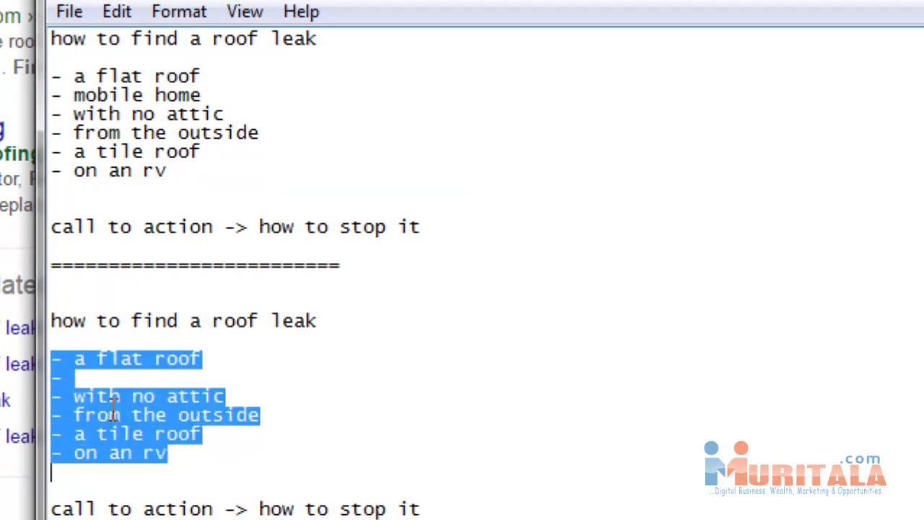
key("Delete")
Extend the duplicated heading with the copied phrase so it reads "how to find a roof leak in a mobile home"
key("Left")
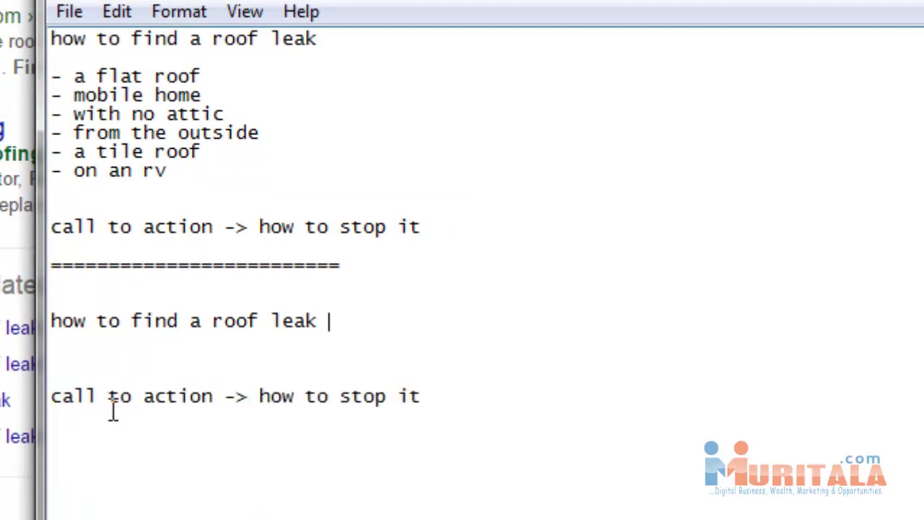
key("ctrl+v")
key("ctrl+Left")
key("ctrl+Left")
key("ctrl+Left")
key("ctrl+Right")
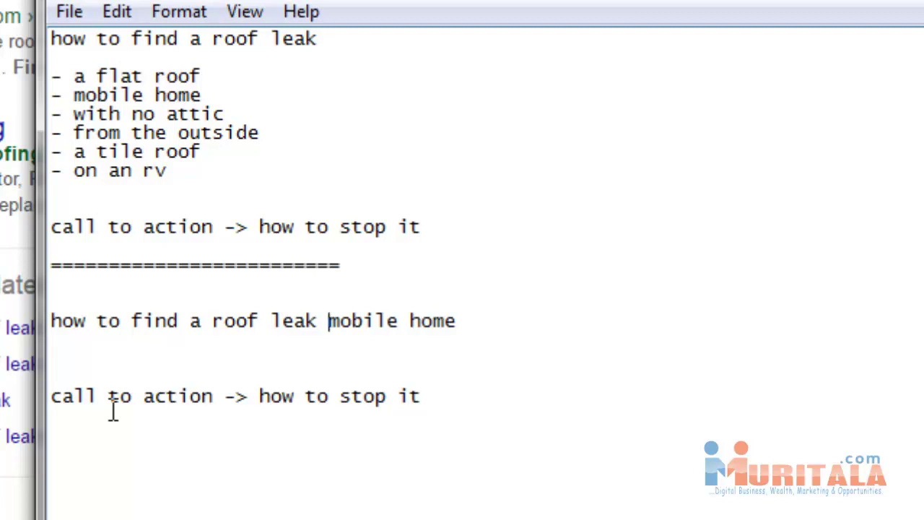
type("in a")
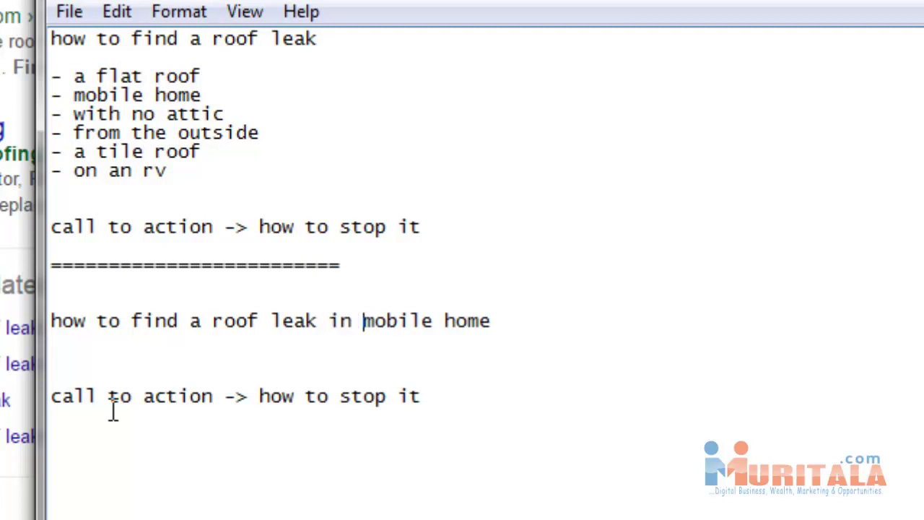
Copy the full heading "how to find a roof leak in a mobile home"
key("Home")
key("shift+End")
key("ctrl+c")
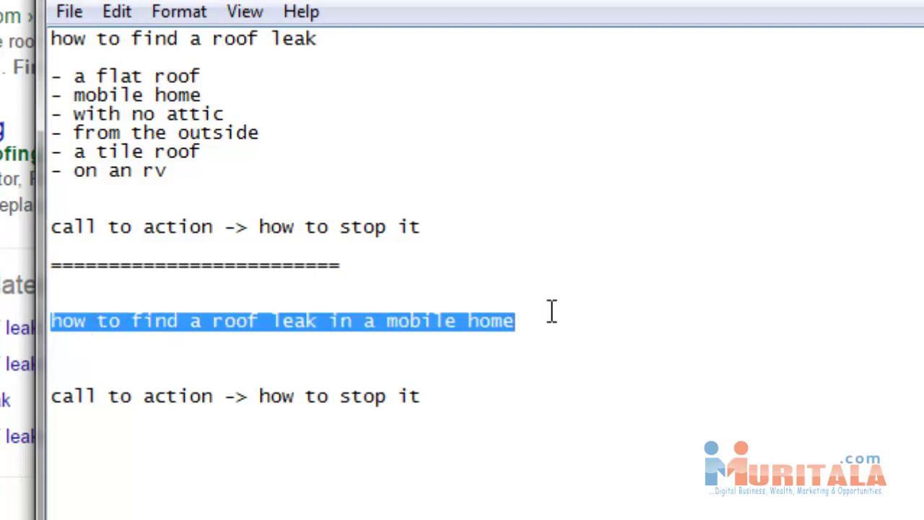
Switch to Google Keyword Planner and enter the copied phrase "how to find a roof leak in a mobile home" as product or service in a new keyword search
key("alt+Tab")
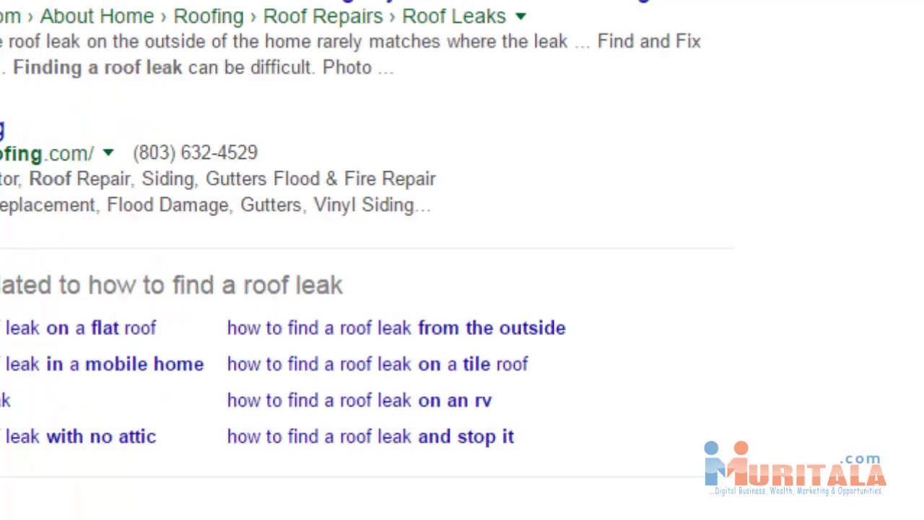
scroll(442, 126, "up", 15)
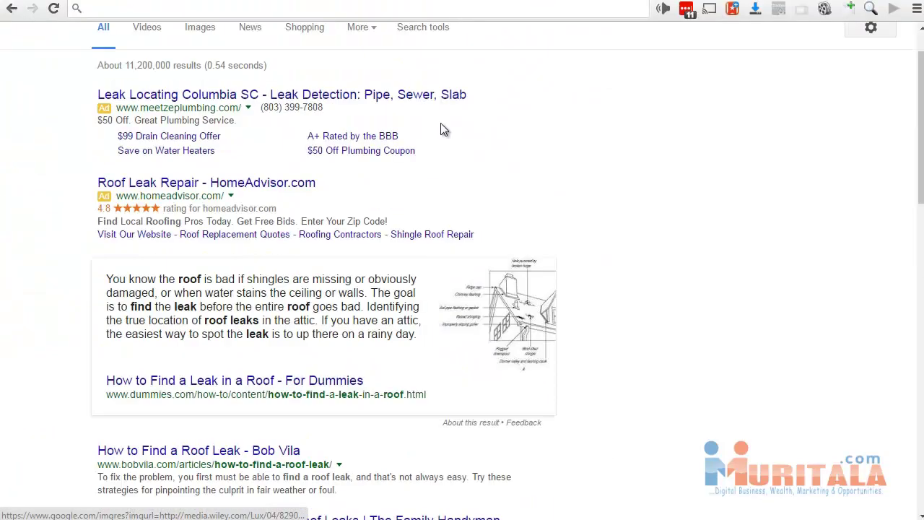
scroll(440, 126, "down", 4)
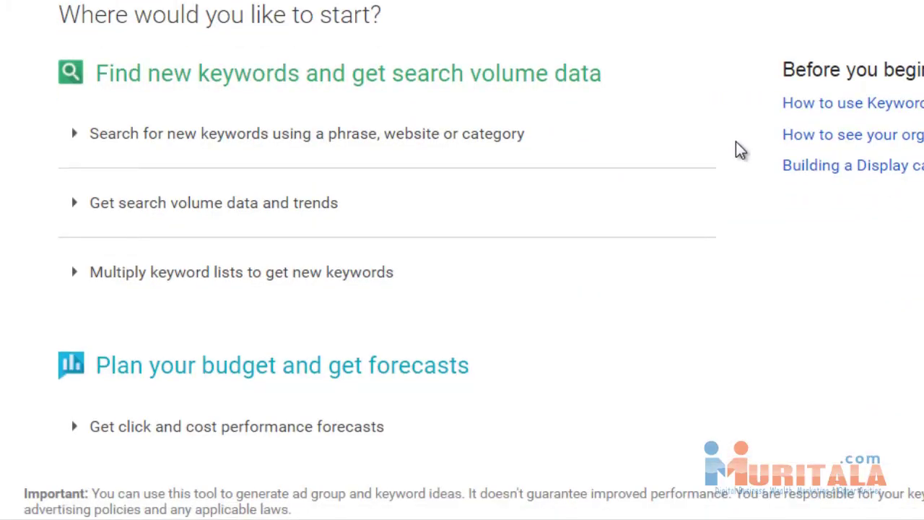
scroll(735, 142, "down", 2)
scroll(735, 141, "up", 2)
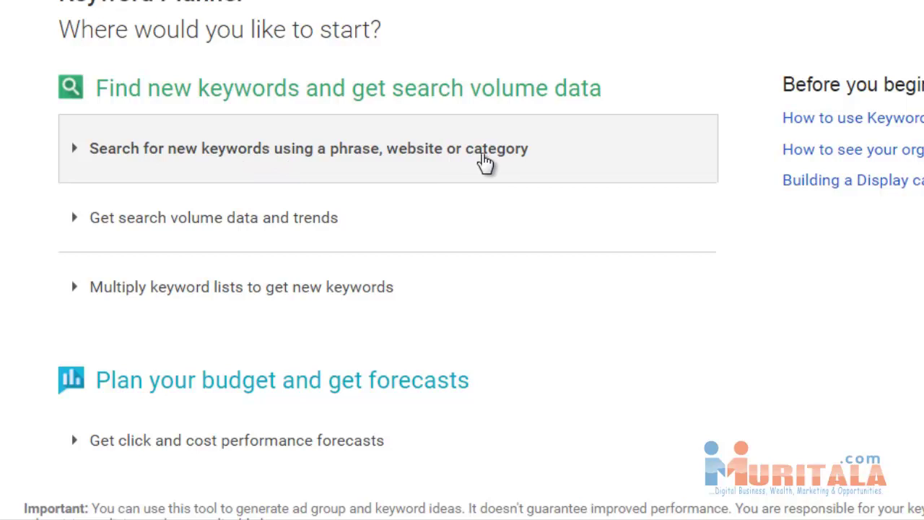
left_click(368, 144)
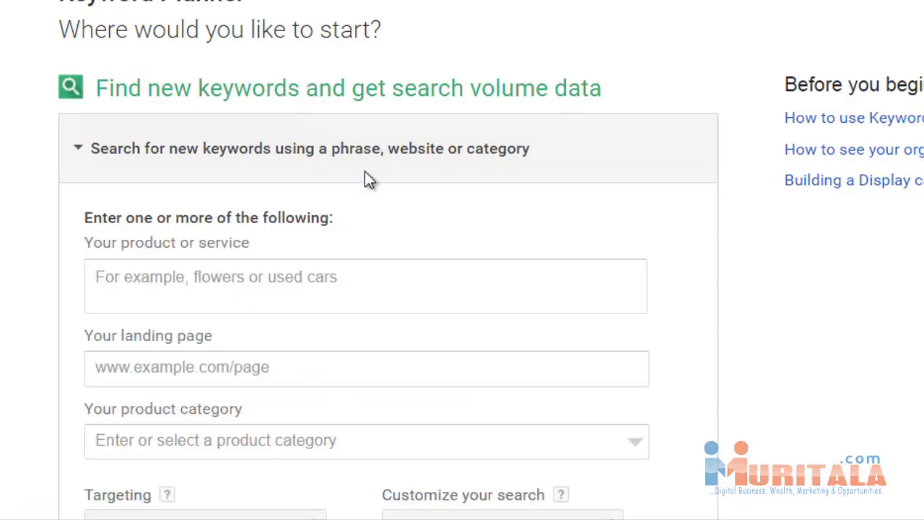
left_click(334, 277)
right_click(334, 277)
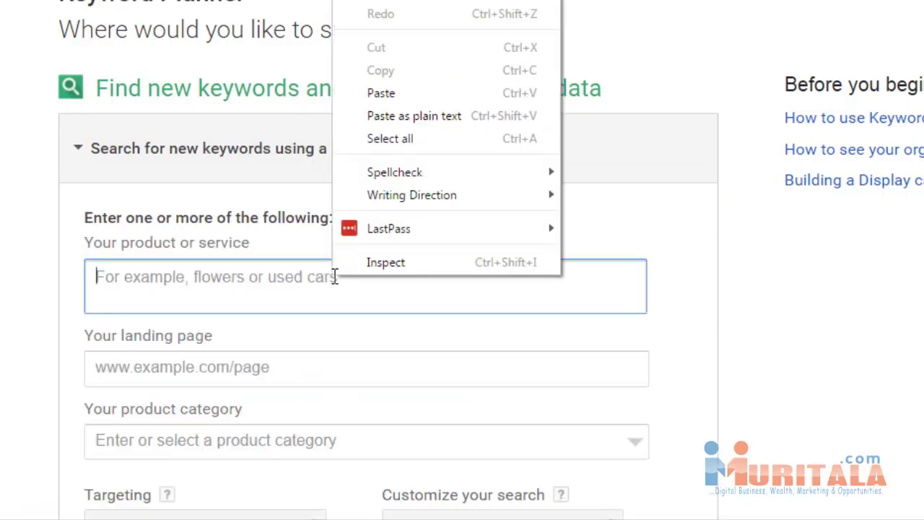
left_click(388, 95)
Leave the product category empty and the targeting at United States, all languages and Google, and get the keyword ideas
scroll(675, 322, "down", 3)
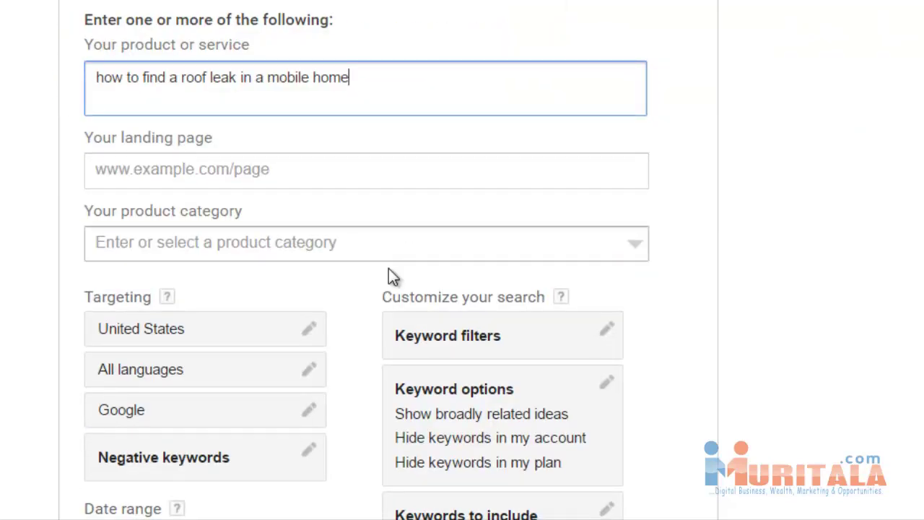
scroll(382, 280, "down", 3)
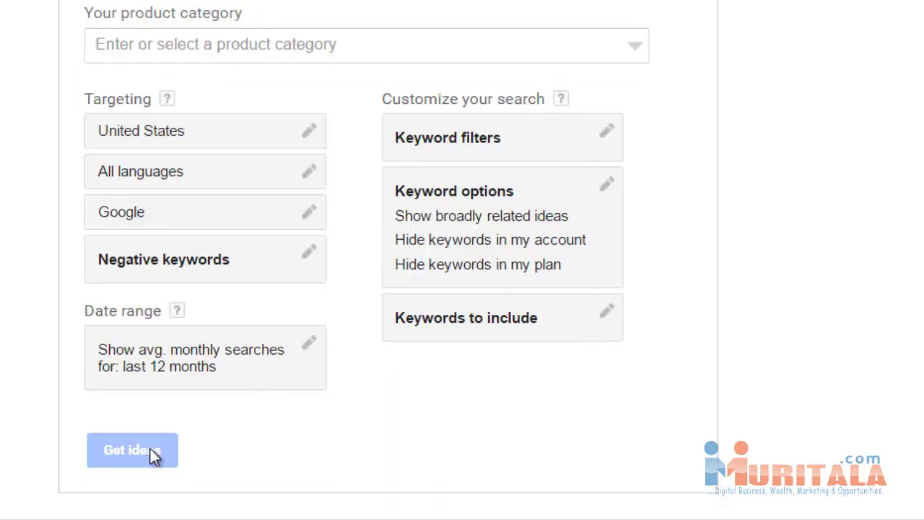
scroll(381, 202, "up", 3)
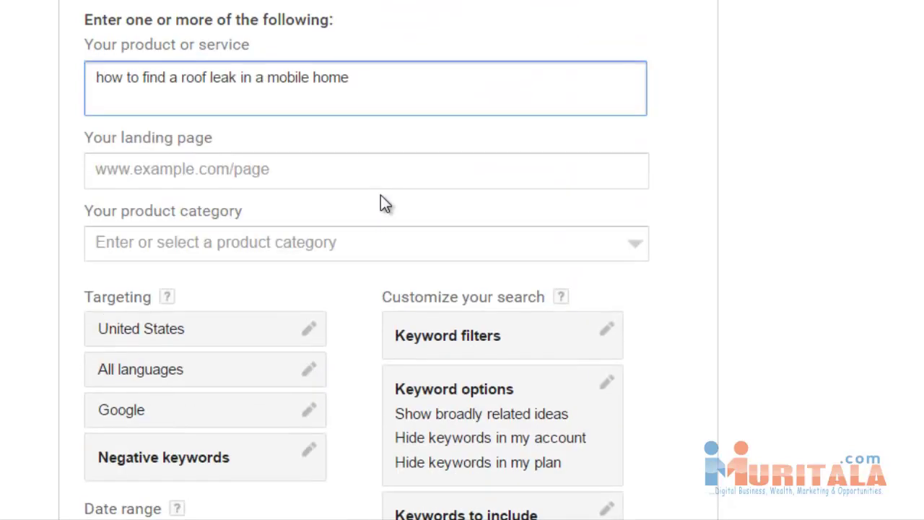
left_click(369, 245)
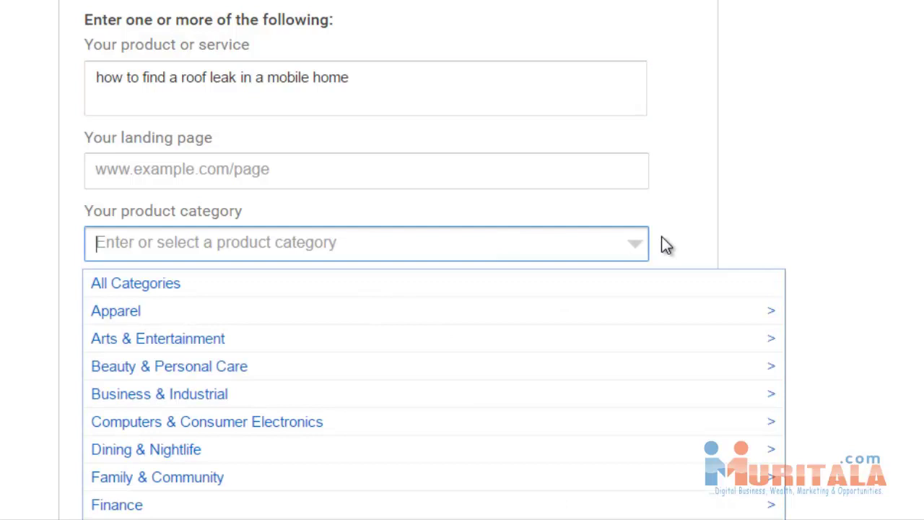
left_click(665, 246)
scroll(711, 187, "down", 3)
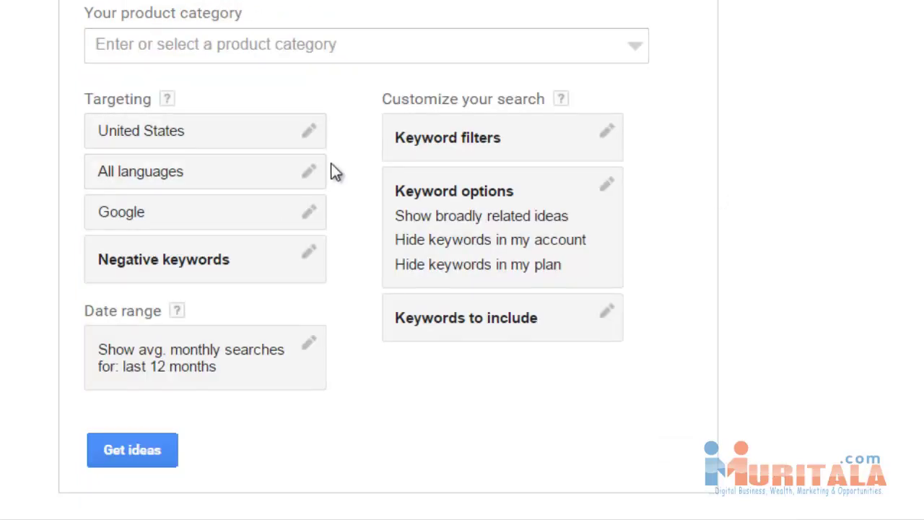
scroll(282, 68, "up", 2)
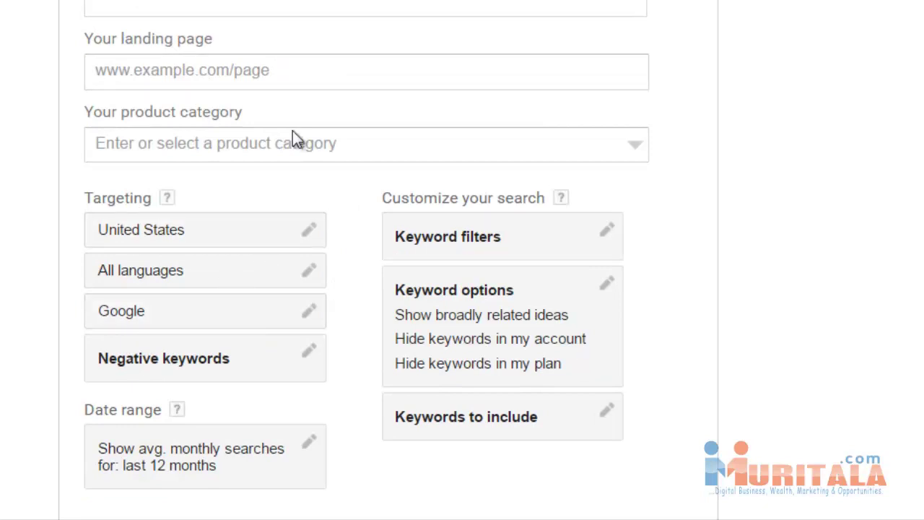
scroll(379, 289, "down", 3)
scroll(311, 253, "up", 3)
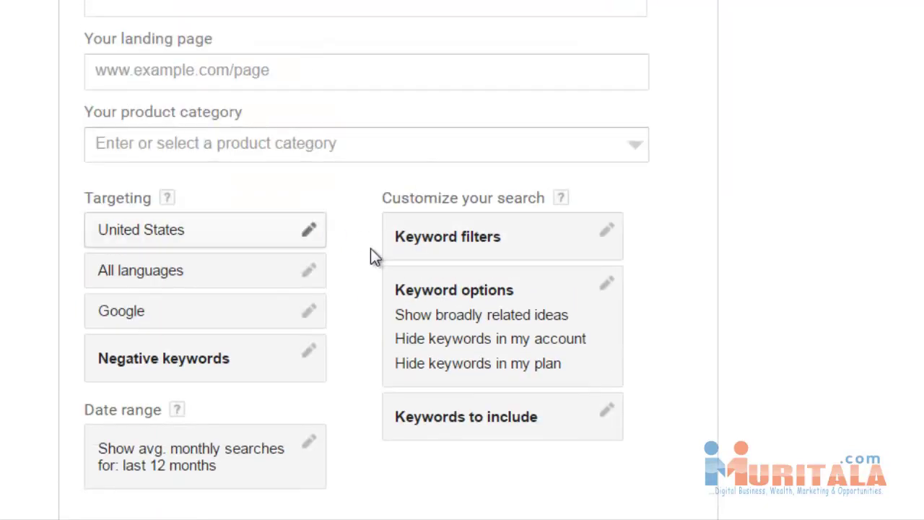
scroll(363, 256, "down", 2)
left_click(140, 451)
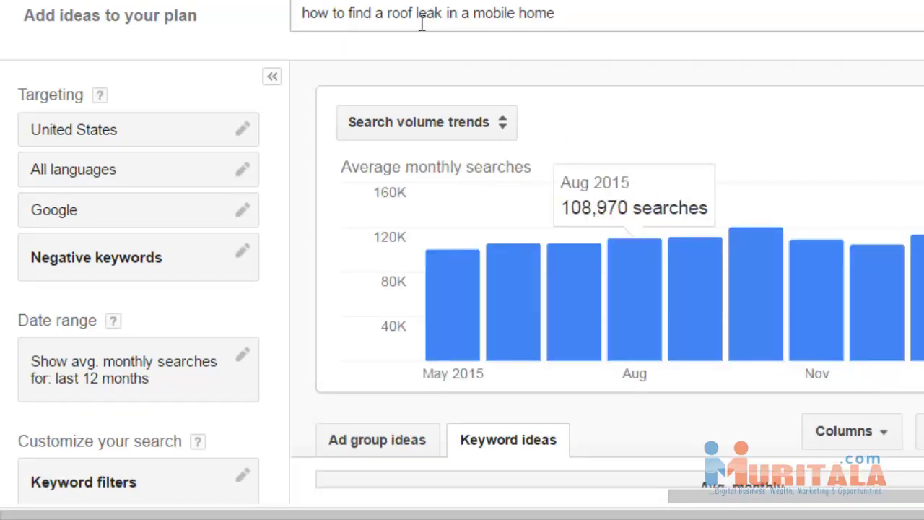
Examine the suggested keywords with their average monthly searches, competition and suggested bids
scroll(295, 316, "down", 5)
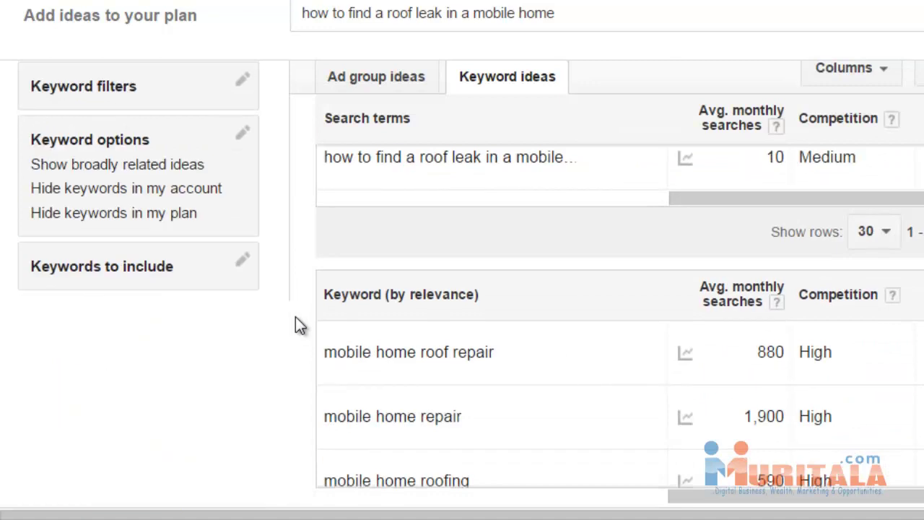
scroll(296, 316, "down", 3)
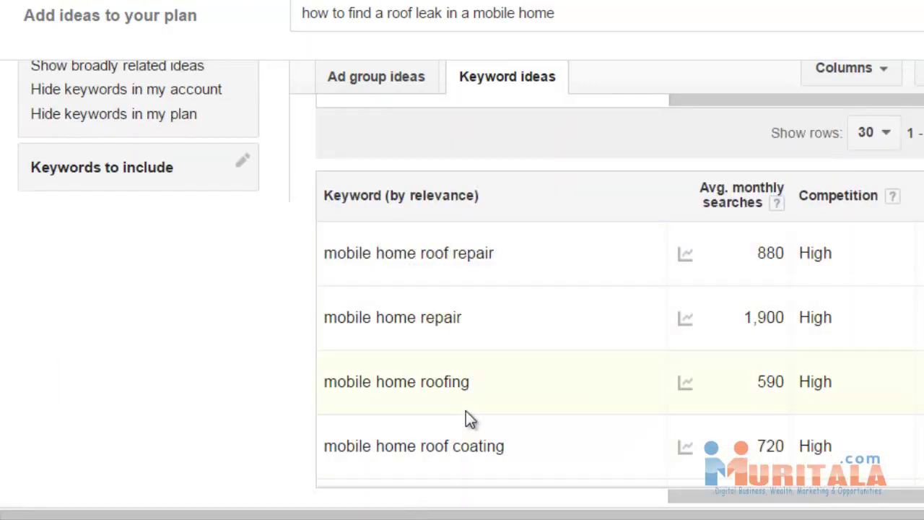
scroll(464, 419, "down", 3)
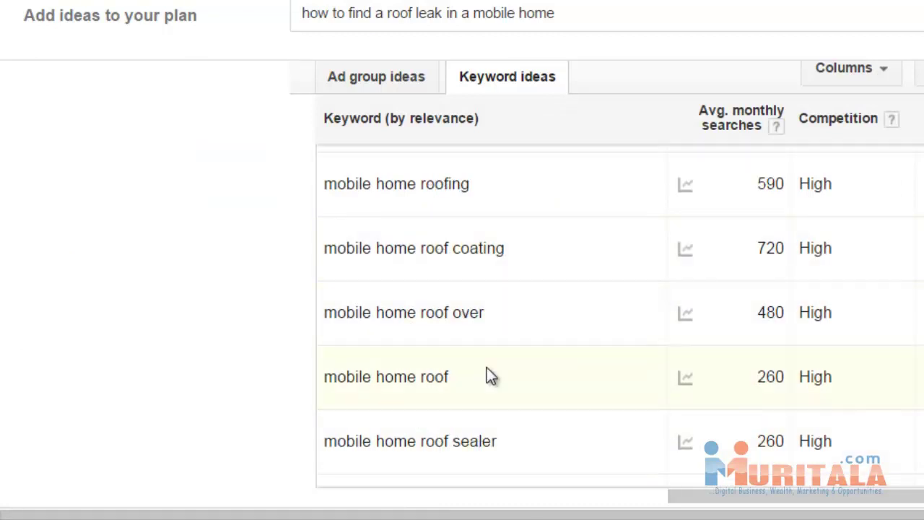
scroll(485, 372, "down", 3)
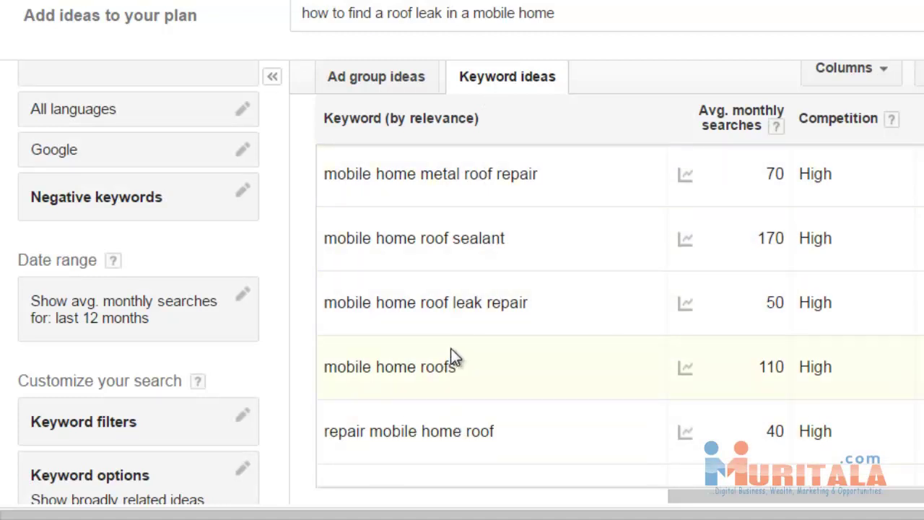
scroll(474, 303, "down", 3)
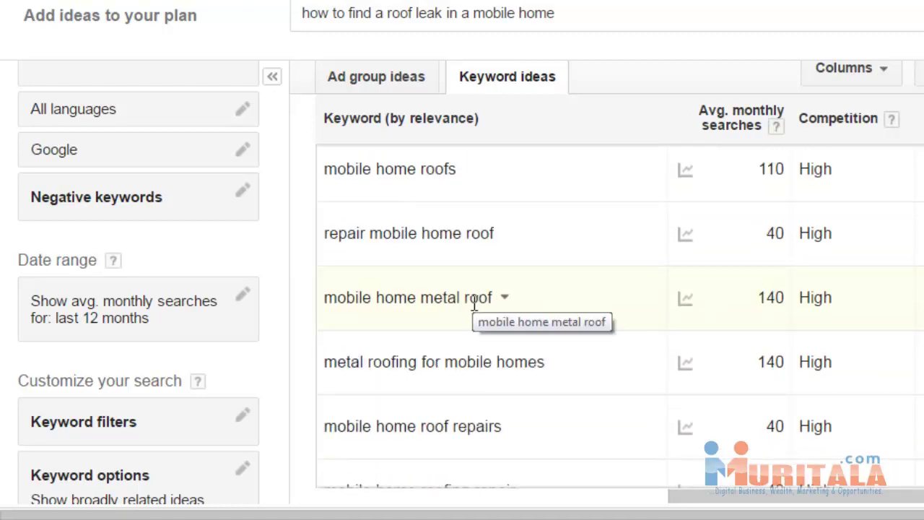
scroll(472, 364, "down", 3)
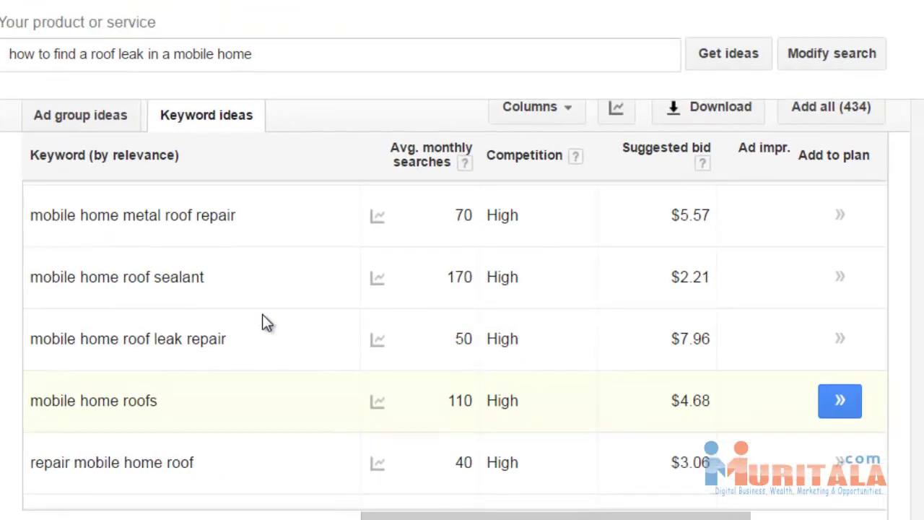
scroll(266, 322, "up", 4)
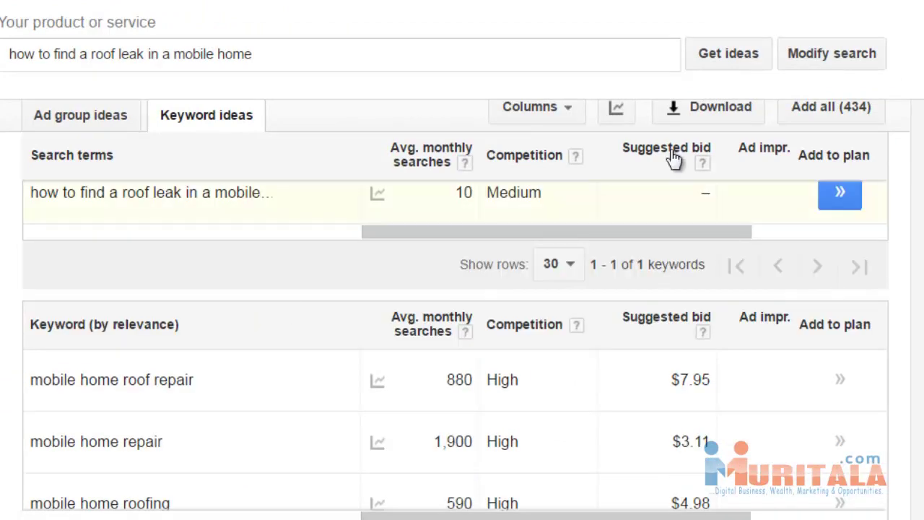
scroll(674, 189, "up", 1)
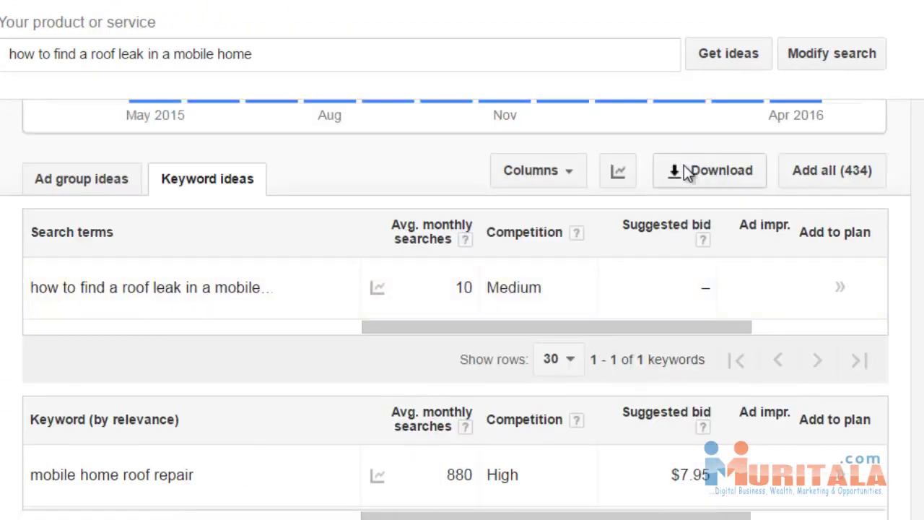
Download all the keyword ideas in Excel CSV format and open the file in Excel
left_click(684, 169)
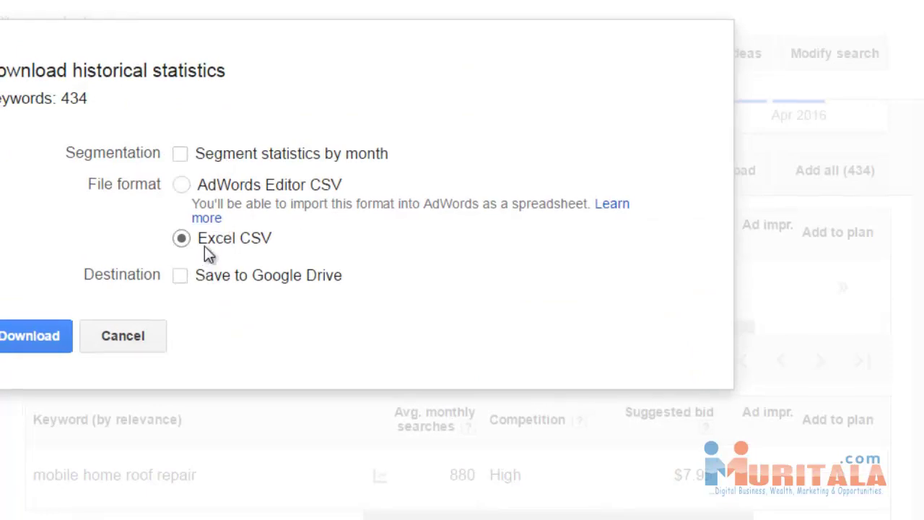
left_click(44, 337)
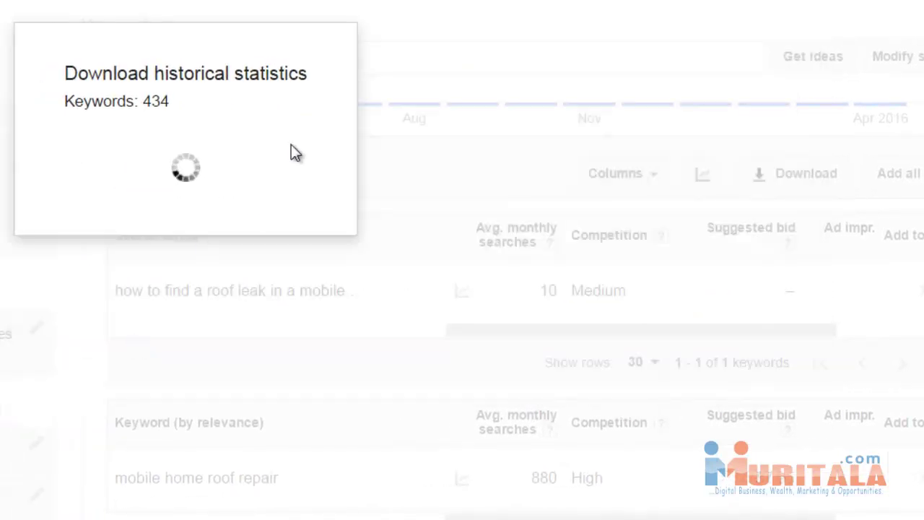
left_click(351, 269)
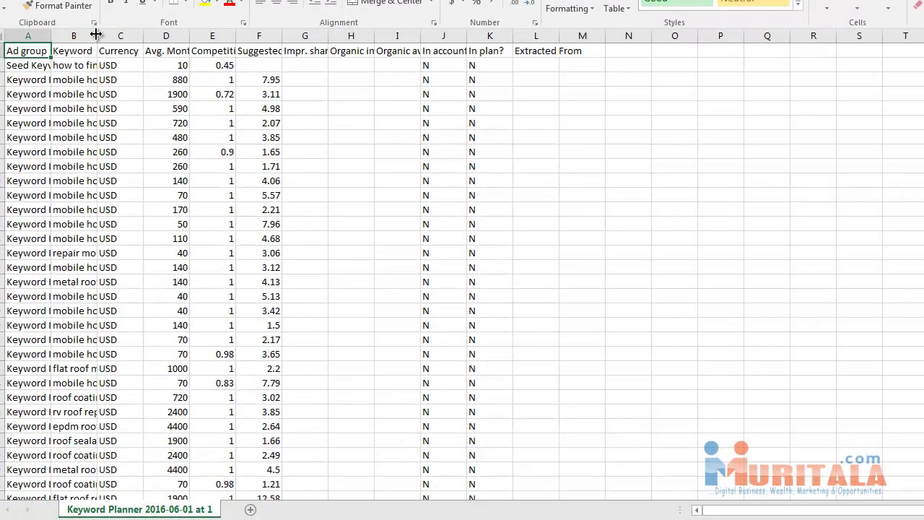
Widen the Keyword column until its phrases are fully readable and delete the Ad group column
left_click_drag(95, 34, 563, 51)
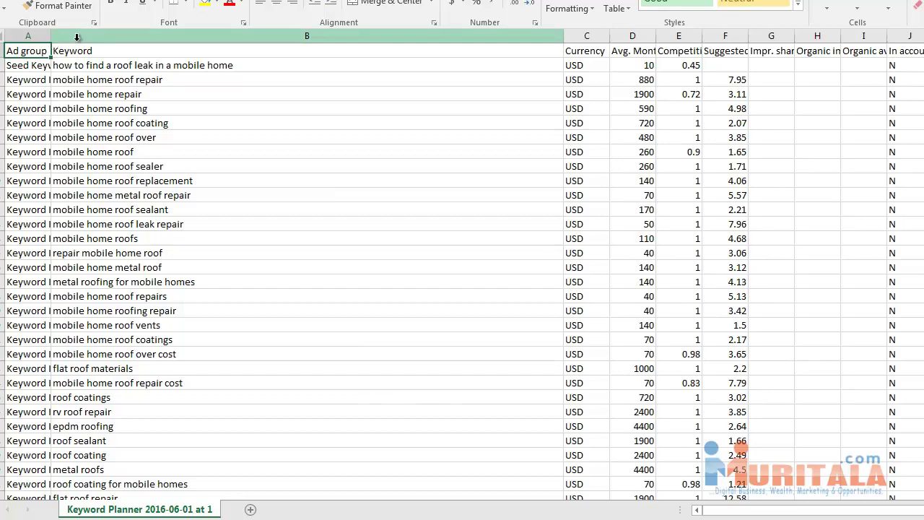
left_click(55, 36)
left_click(43, 36)
right_click(43, 37)
left_click(83, 156)
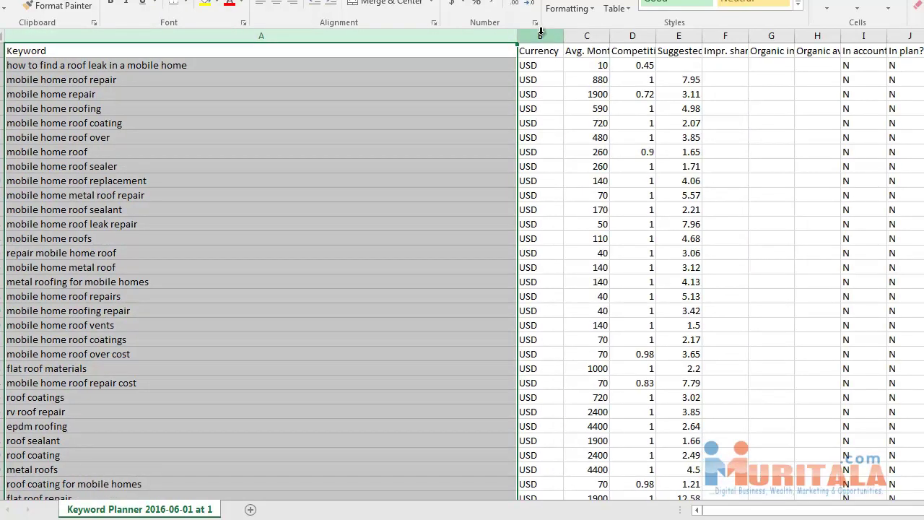
Delete all the columns after Keyword, starting with Currency
left_click(540, 35)
left_click(909, 36, "shift")
right_click(894, 36)
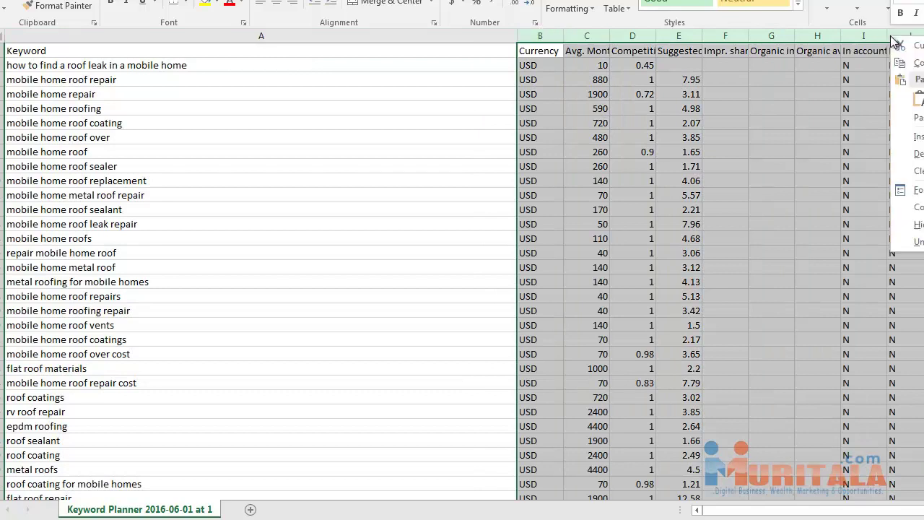
left_click(911, 153)
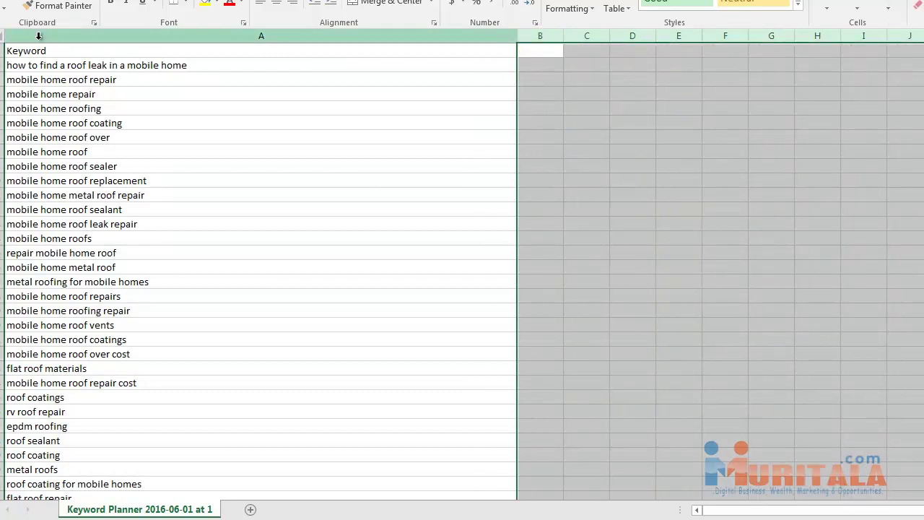
Enlarge the font of the whole sheet and read through the list of keyword phrases
left_click(2, 36)
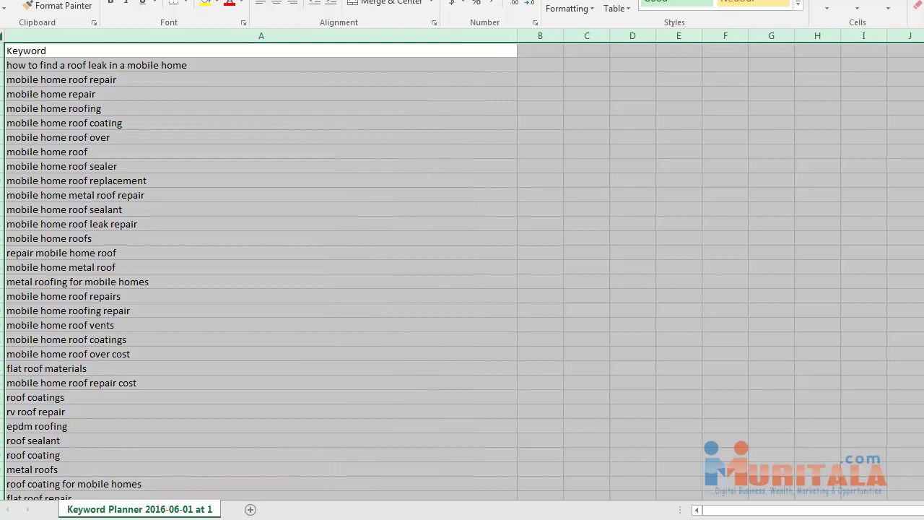
left_click(217, 148)
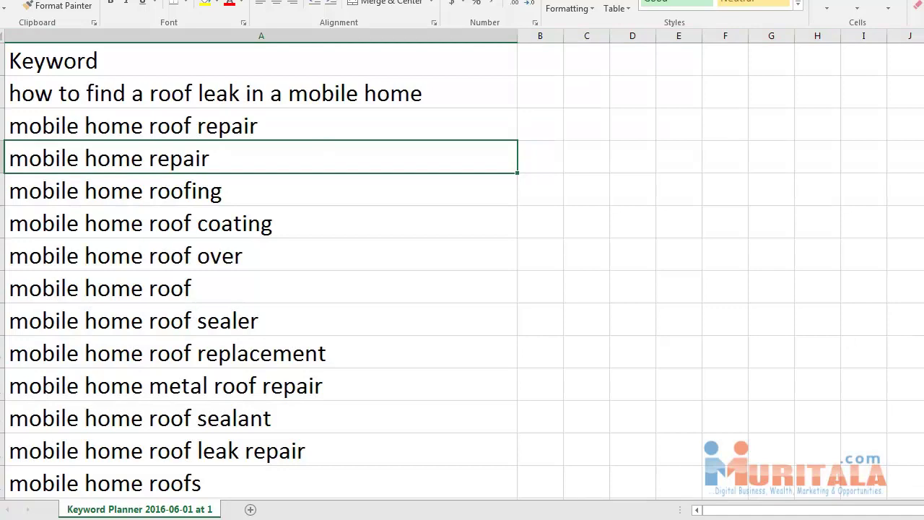
scroll(260, 267, "down", 20)
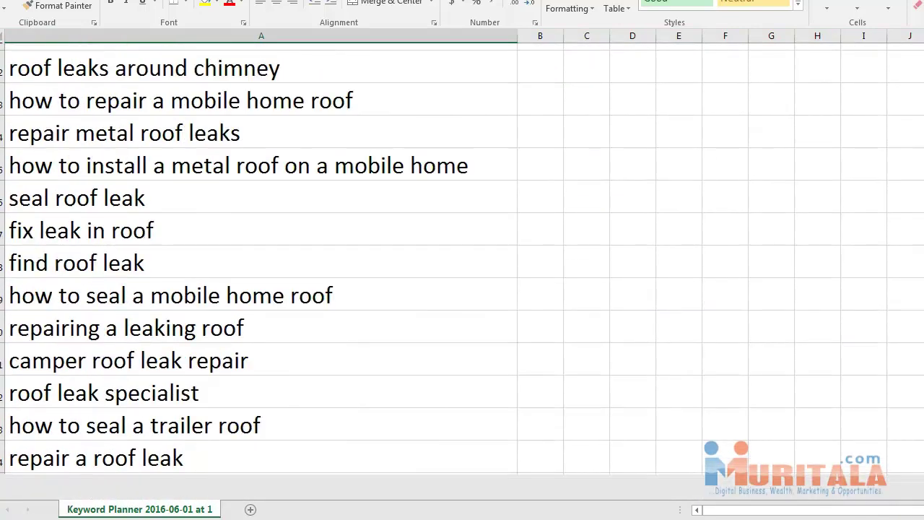
scroll(260, 267, "down", 6)
scroll(462, 271, "up", 20)
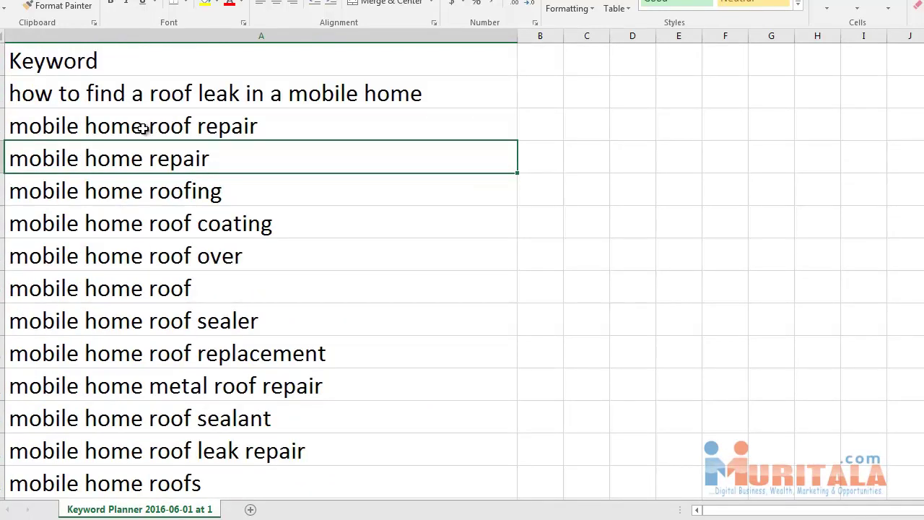
scroll(142, 128, "down", 3)
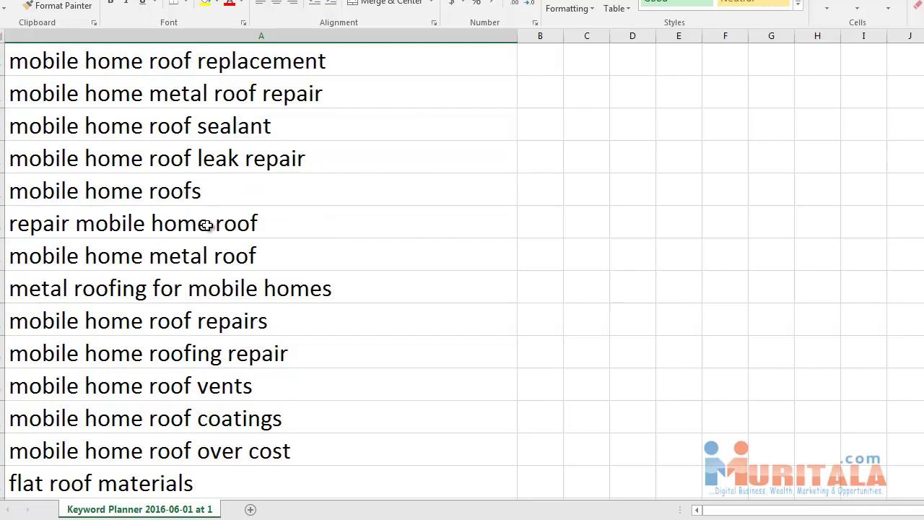
scroll(205, 216, "up", 3)
left_click(206, 199)
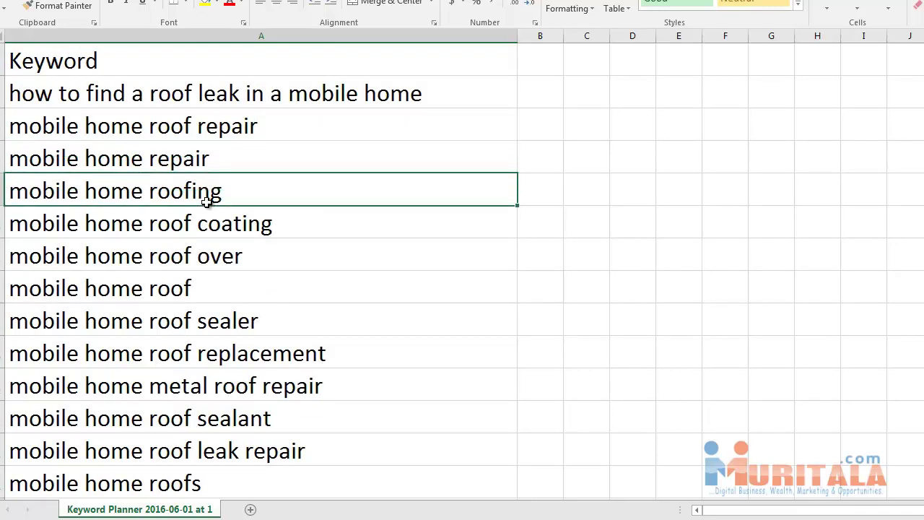
Examine the mobile home roof keyword phrases in the sheet for subtopics to cover in the article outline
scroll(206, 200, "down", 2)
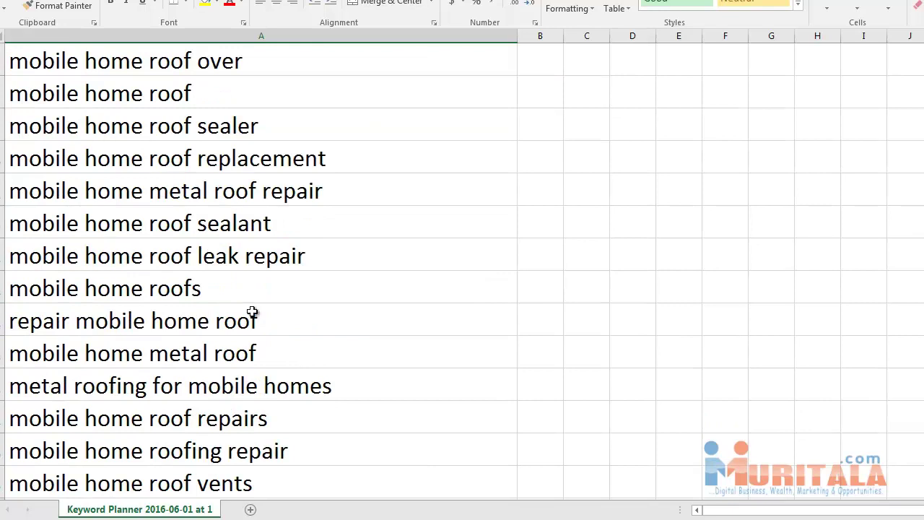
scroll(252, 309, "up", 2)
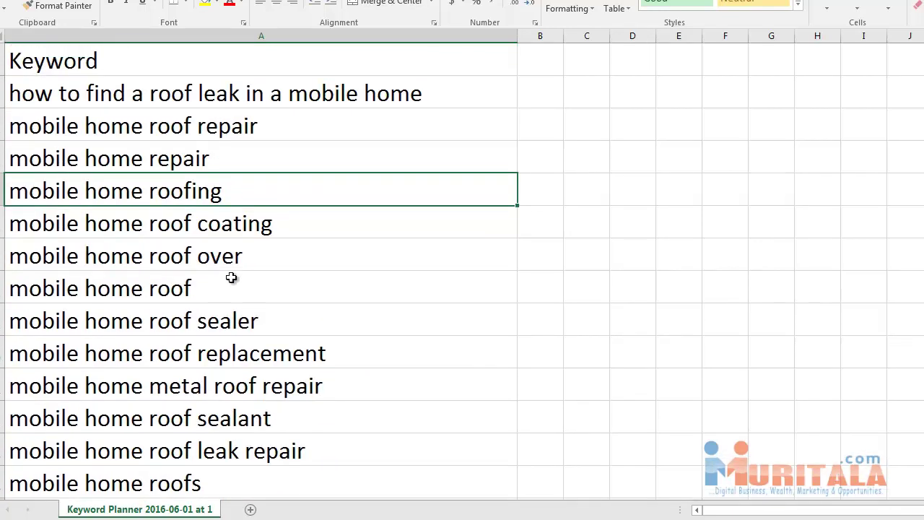
scroll(161, 243, "down", 2)
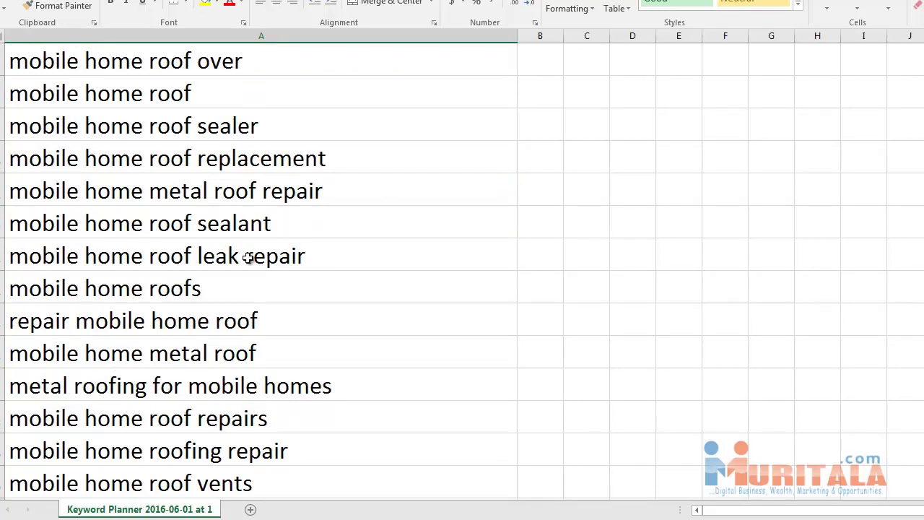
scroll(247, 258, "up", 2)
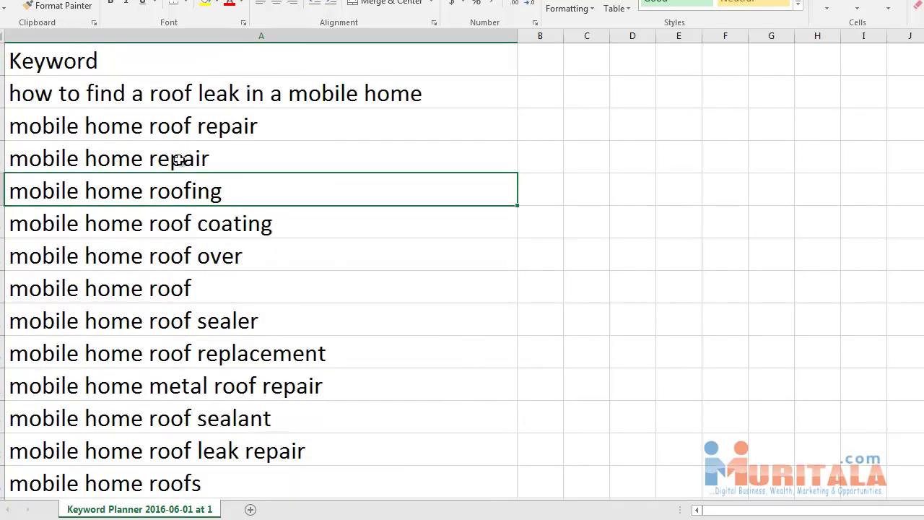
scroll(163, 166, "down", 2)
scroll(134, 180, "up", 1)
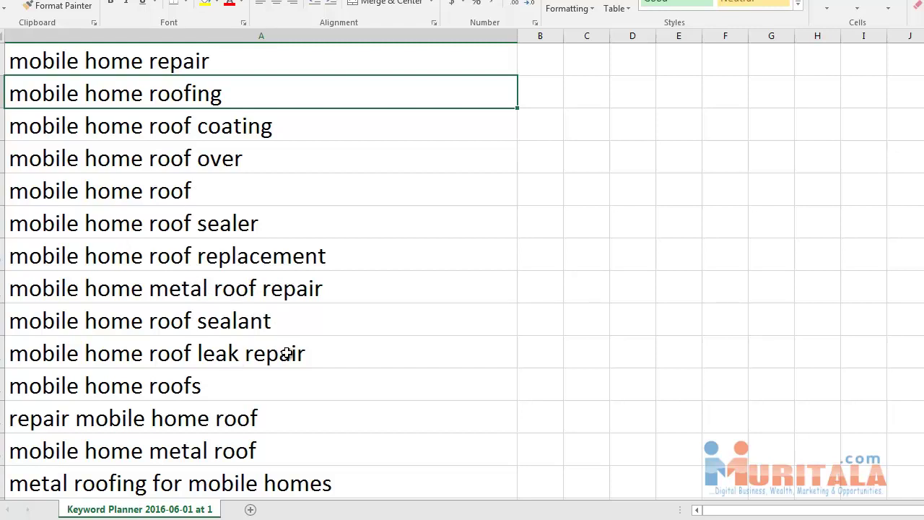
scroll(282, 351, "down", 3)
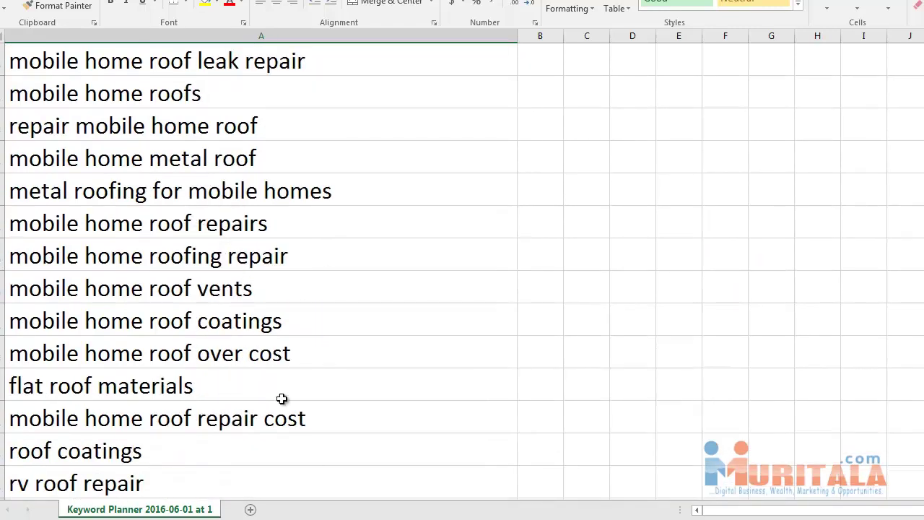
scroll(296, 365, "up", 4)
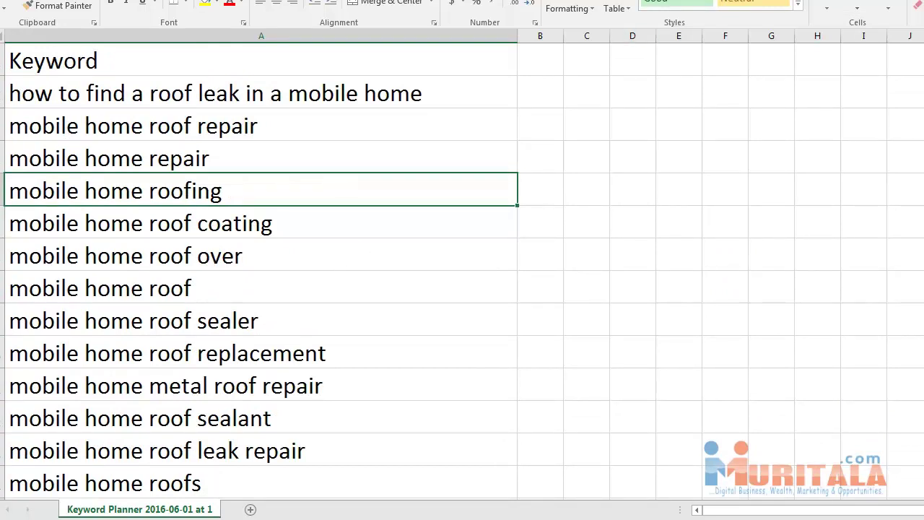
Close the keyword workbook without saving and return to the Notepad outline below "how to find a roof leak in a mobile home"
key("alt+F4")
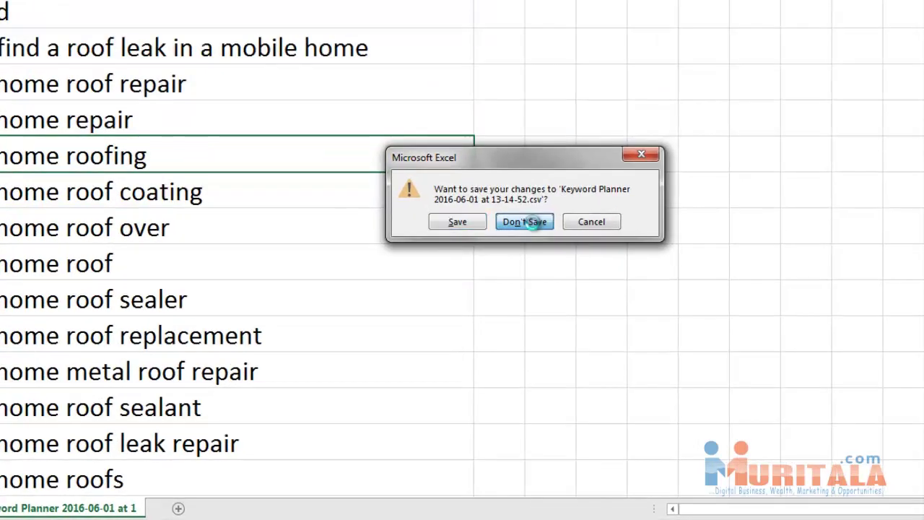
left_click(563, 250)
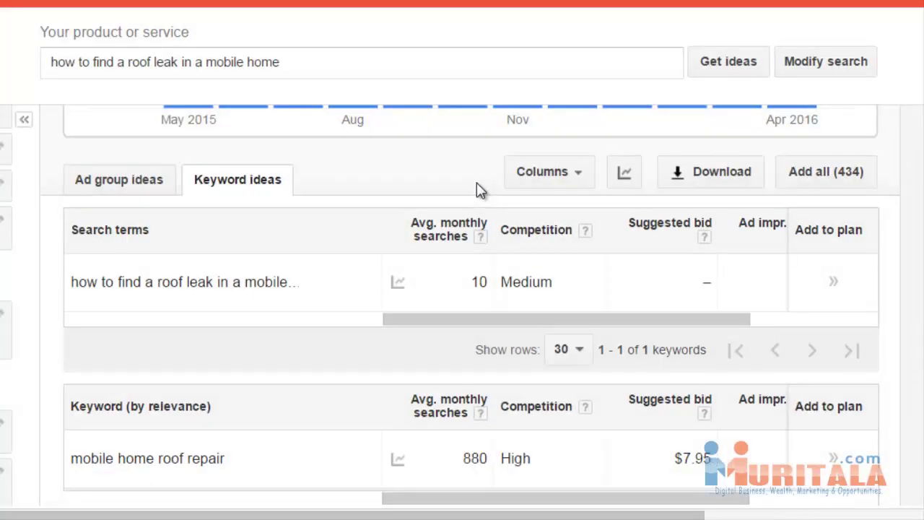
mouse_move(397, 281)
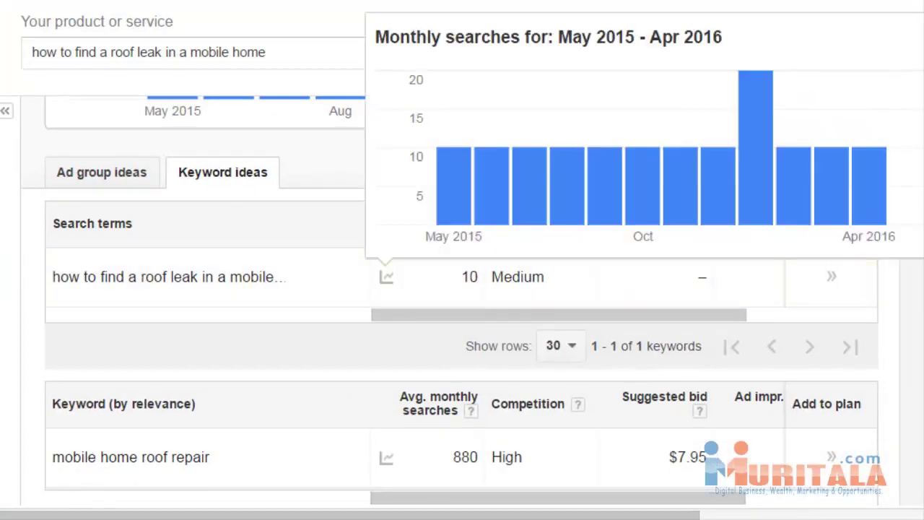
key("alt+Tab")
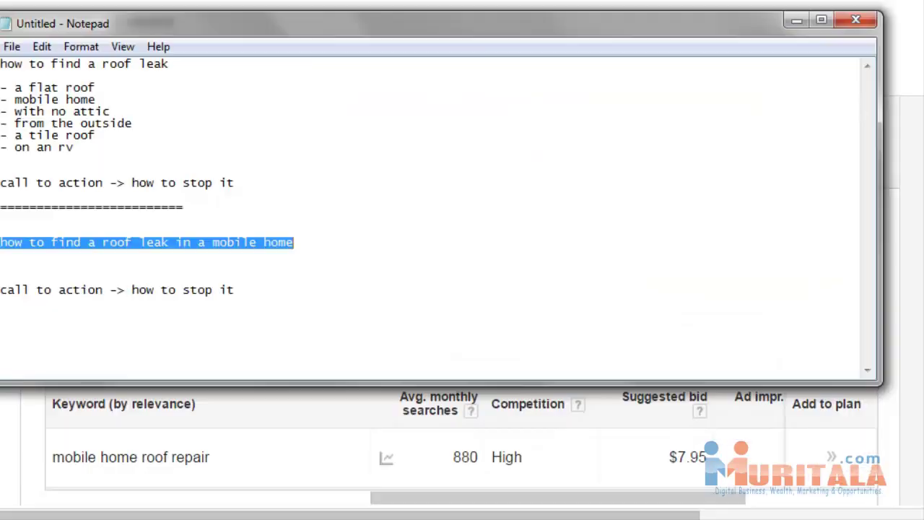
left_click(221, 193)
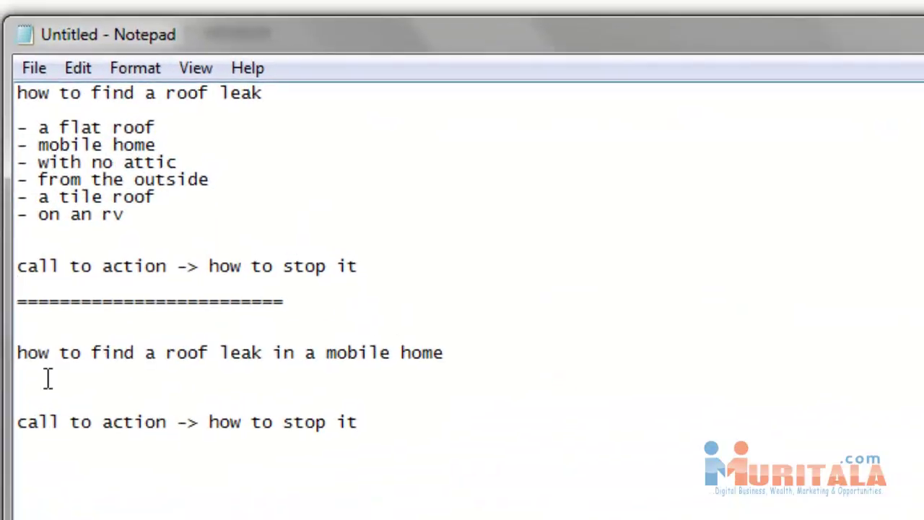
left_click(17, 263)
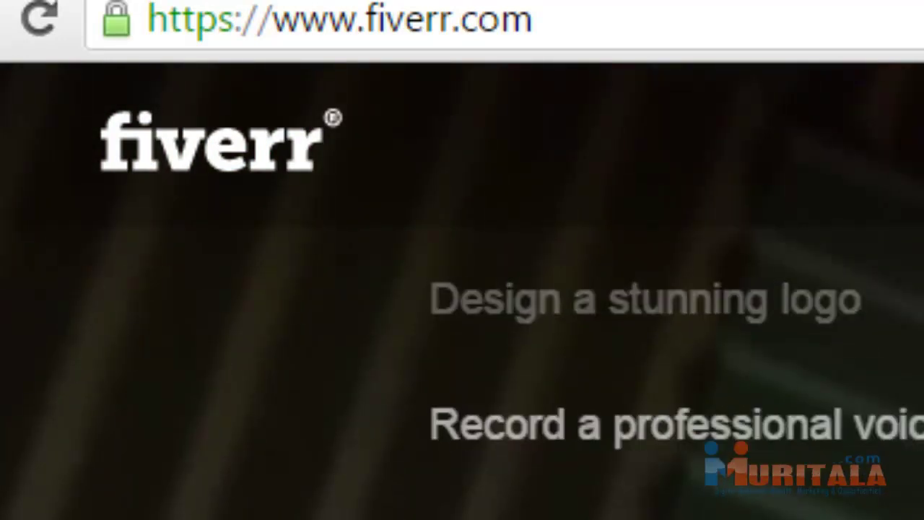
Search Fiverr for "proofreader"
key("Return")
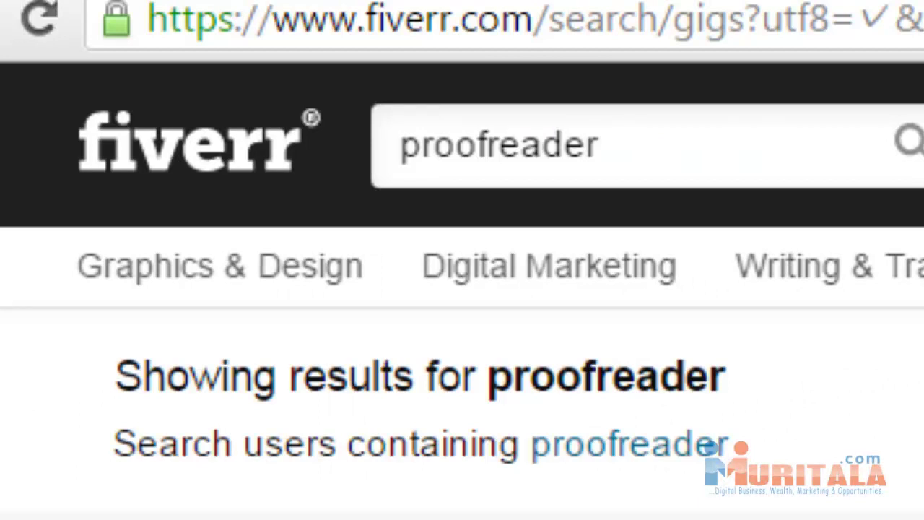
left_click(676, 159)
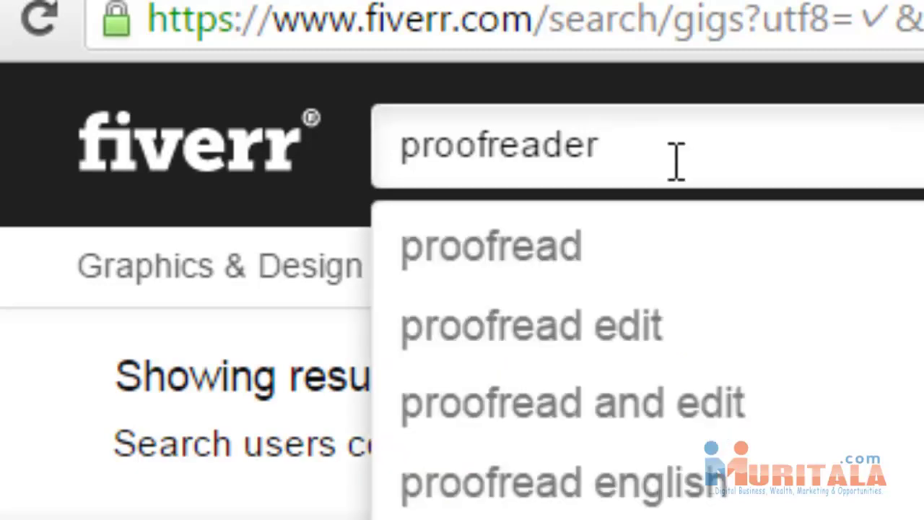
left_click_drag(676, 159, 271, 151)
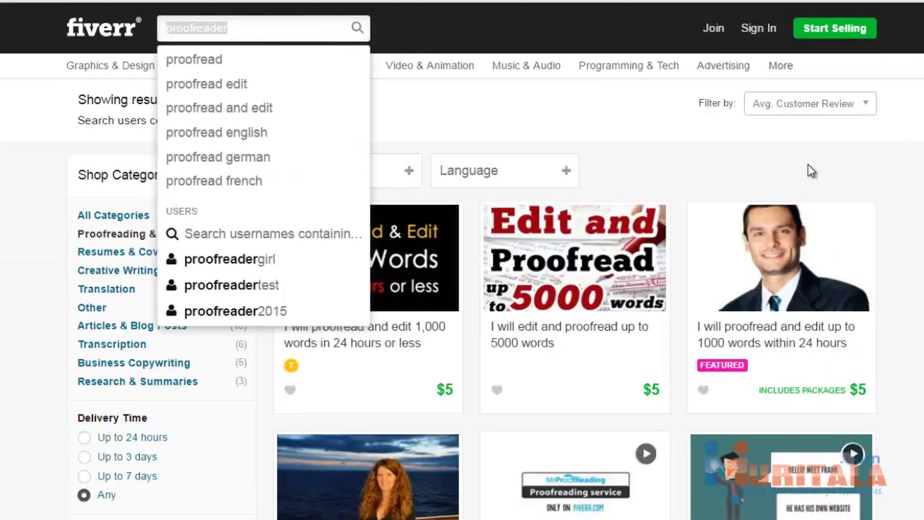
type("article m")
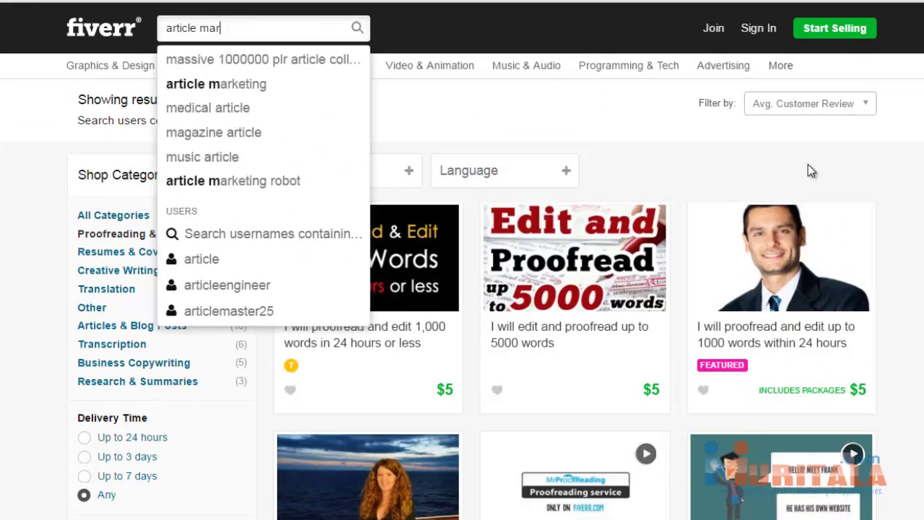
key("BackSpace")
type("writer")
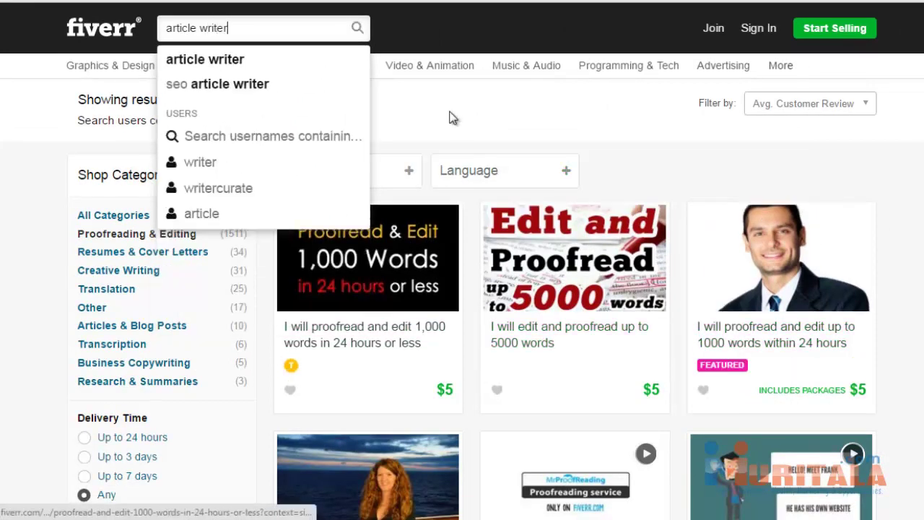
key("ctrl+a")
key("BackSpace")
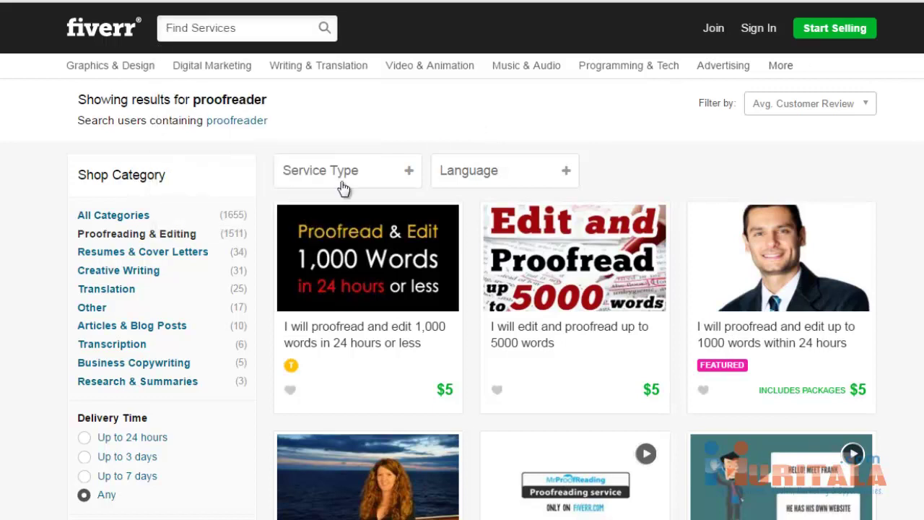
Filter the proofreader gigs to a delivery time of up to 24 hours and look through the offers
scroll(208, 257, "down", 1)
left_click(144, 363)
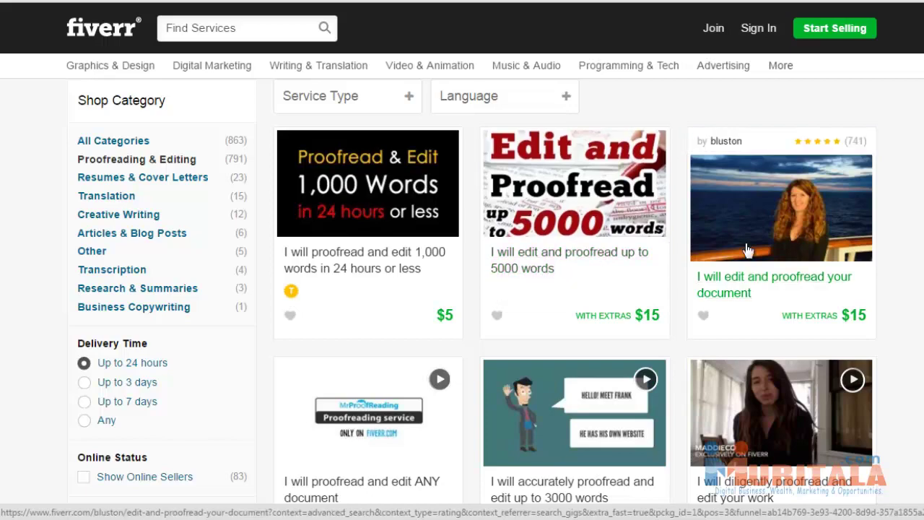
scroll(575, 244, "down", 2)
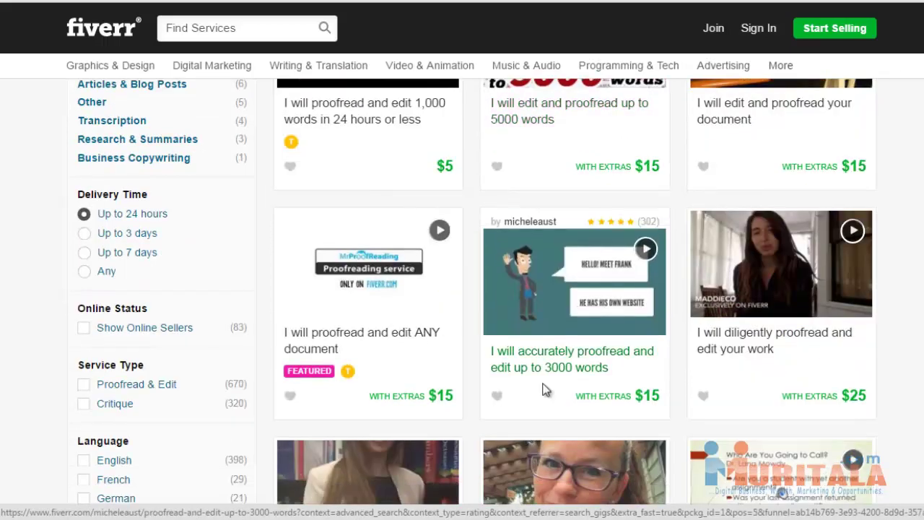
scroll(570, 368, "down", 3)
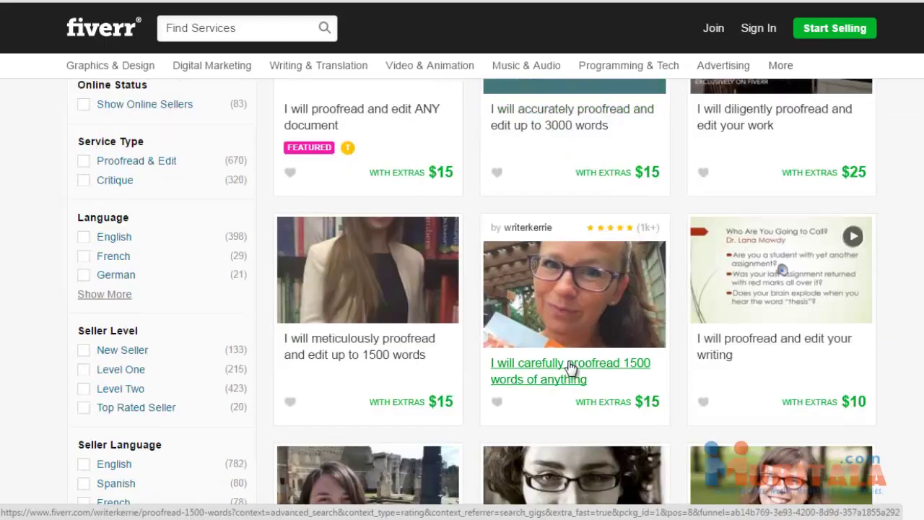
scroll(420, 235, "up", 2)
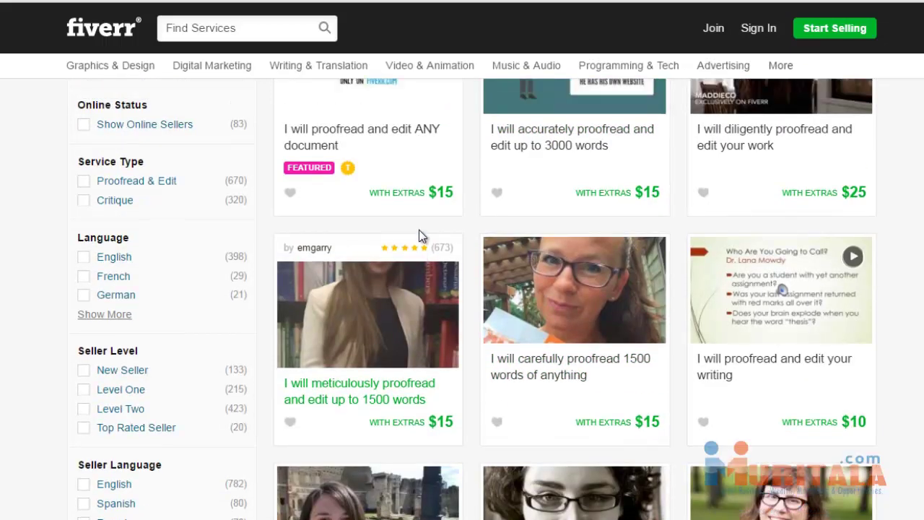
scroll(807, 246, "up", 3)
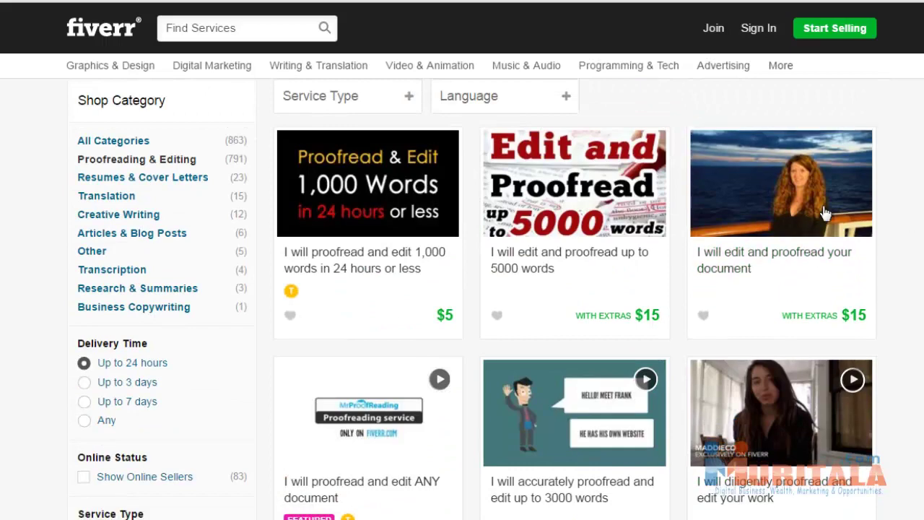
Search Fiverr for "article writer" and dismiss the sign-up prompt
scroll(489, 119, "up", 1)
scroll(489, 120, "up", 1)
type("article writer")
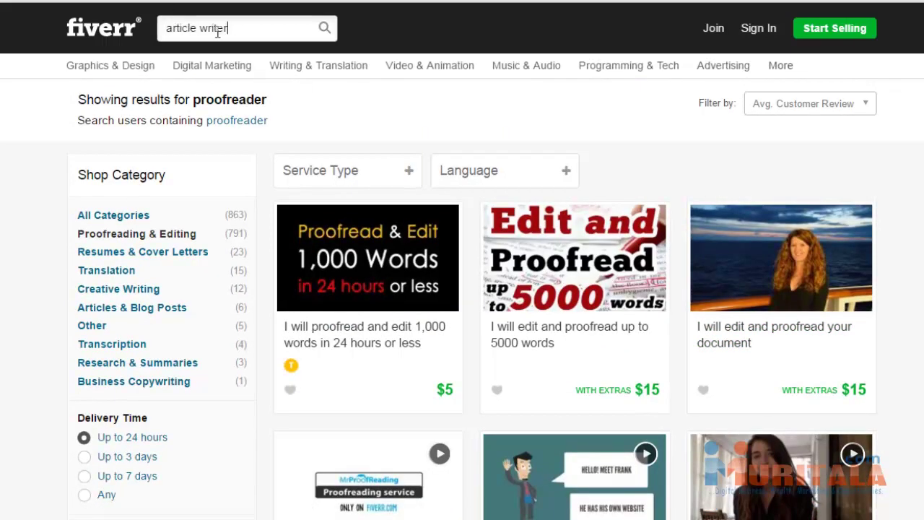
key("Return")
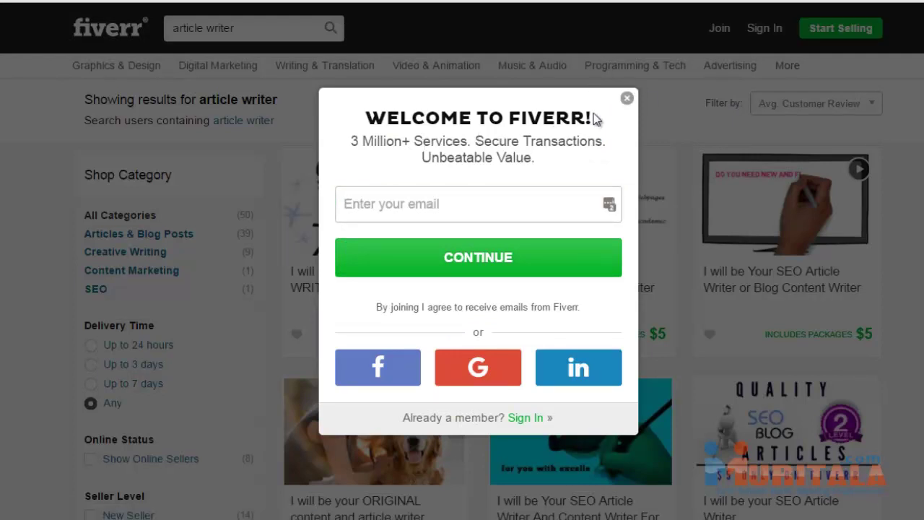
left_click(626, 97)
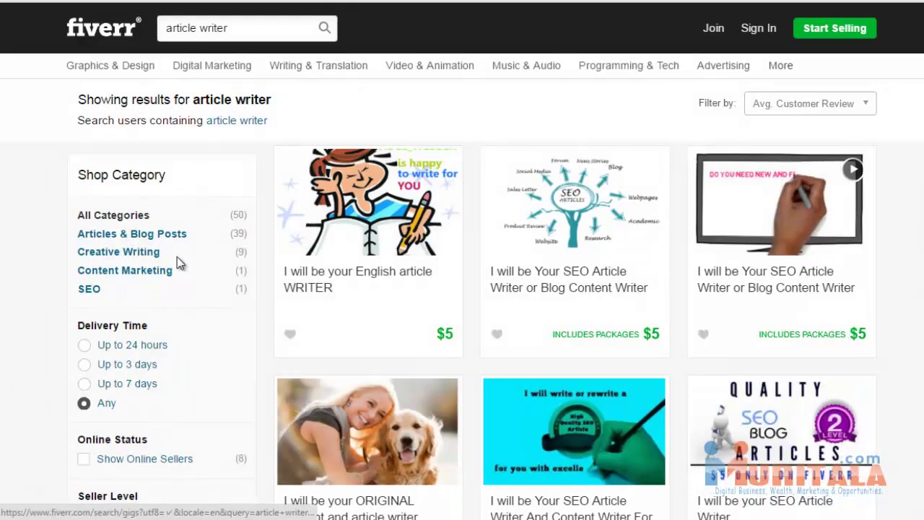
Filter the article writer gigs by the seller language English and view the results from the beginning
scroll(180, 262, "down", 2)
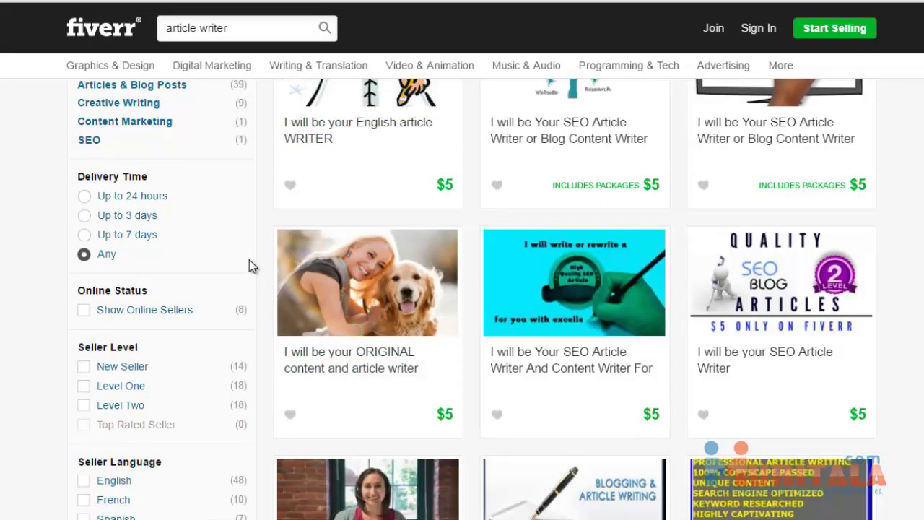
scroll(249, 259, "down", 1)
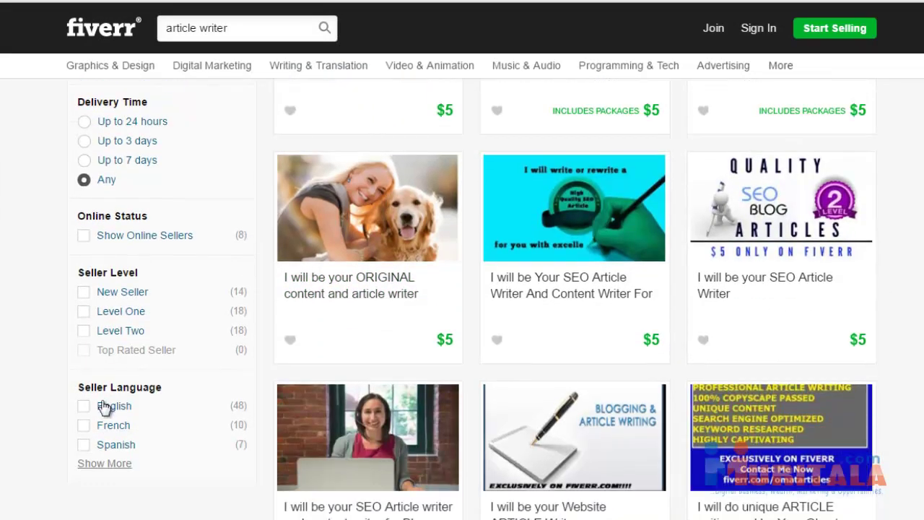
left_click(83, 406)
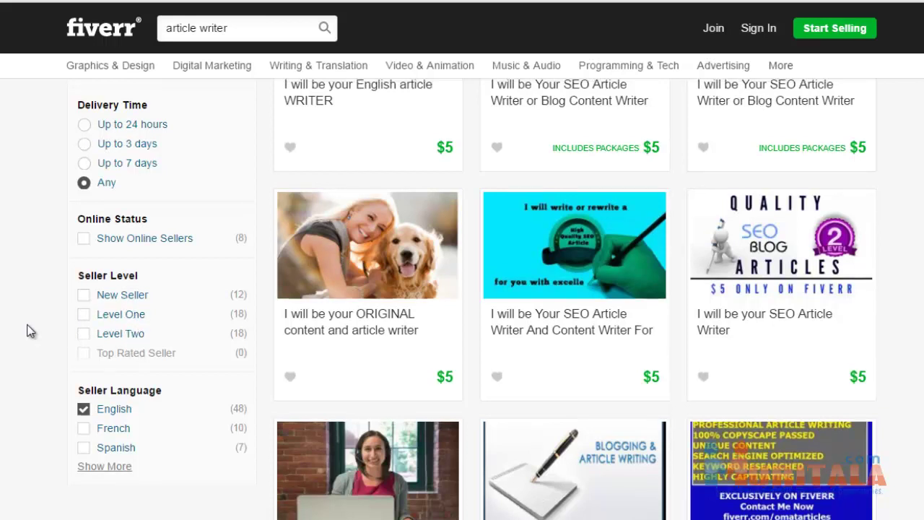
scroll(29, 330, "up", 3)
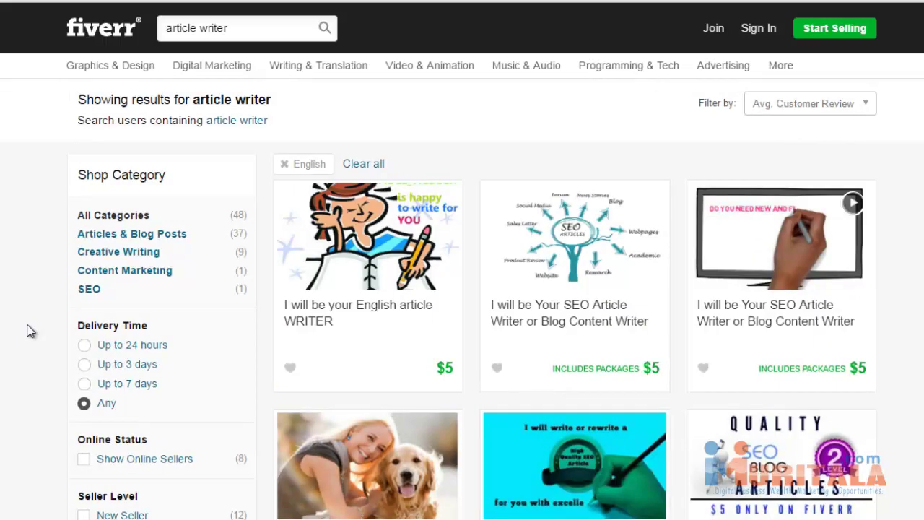
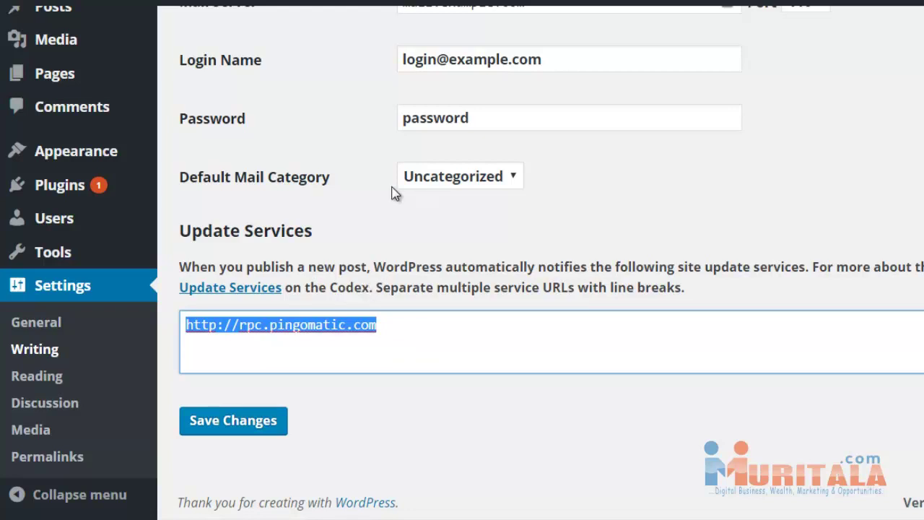
Open the Codex page on Update Services from the WordPress writing settings in a new browser tab
right_click(245, 292)
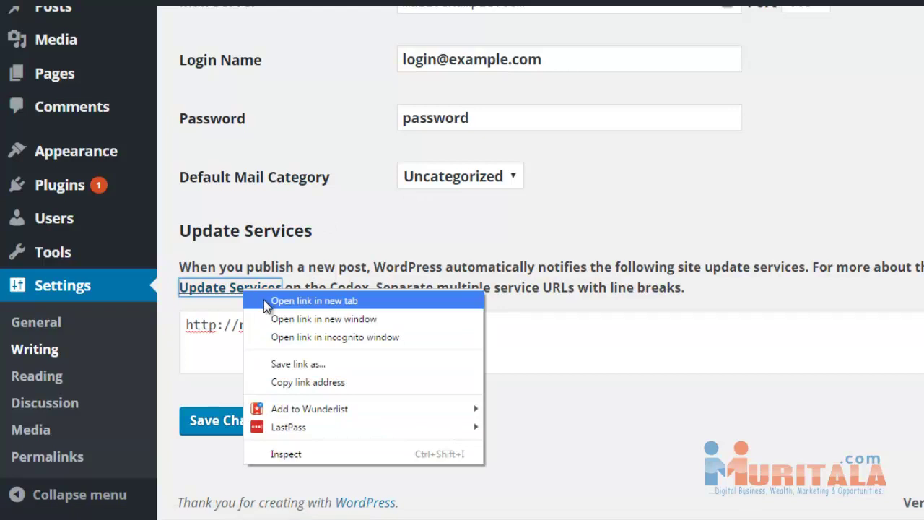
left_click(264, 299)
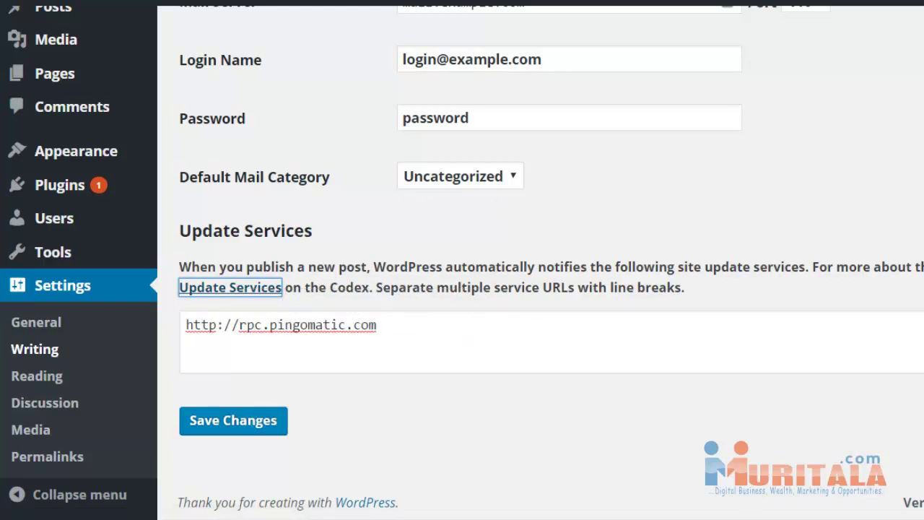
left_click(480, 19)
scroll(154, 239, "down", 1)
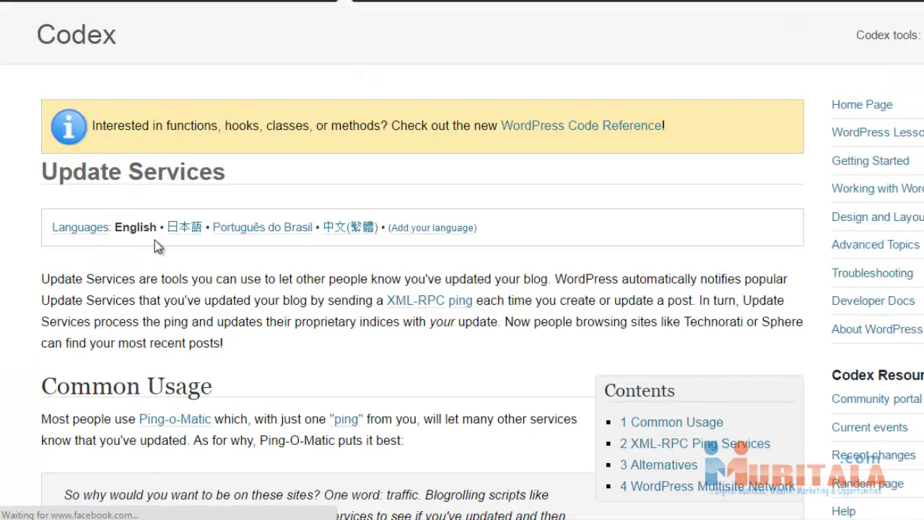
Copy the complete list of XML-RPC Ping Services URLs from the Codex page
scroll(155, 239, "down", 9)
scroll(68, 181, "down", 1)
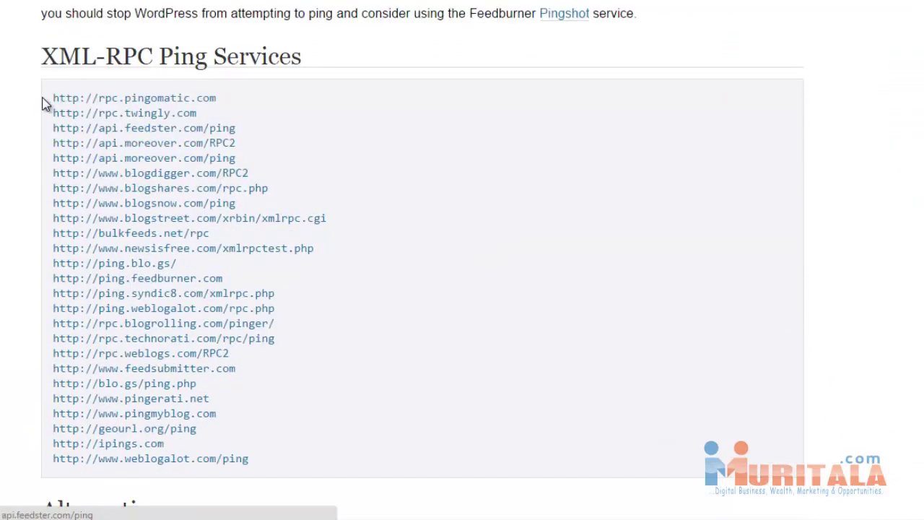
left_click_drag(47, 94, 255, 471)
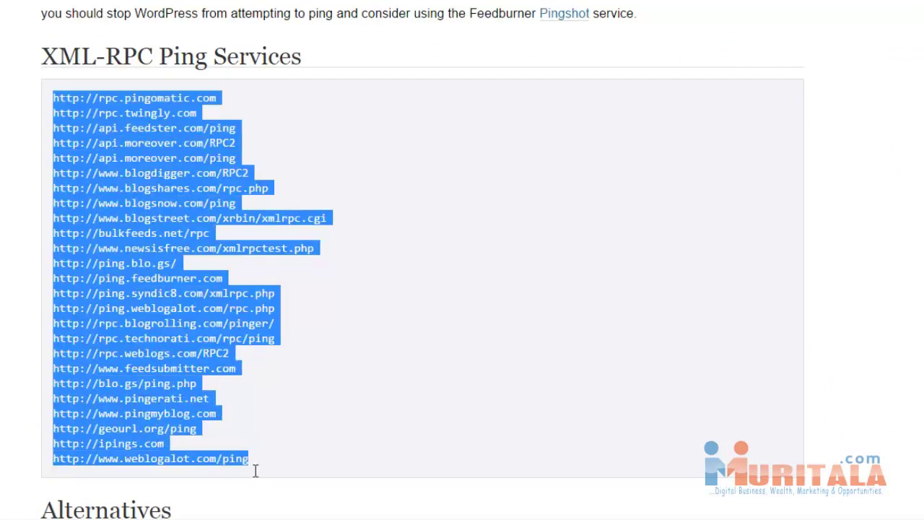
right_click(162, 333)
left_click(274, 190)
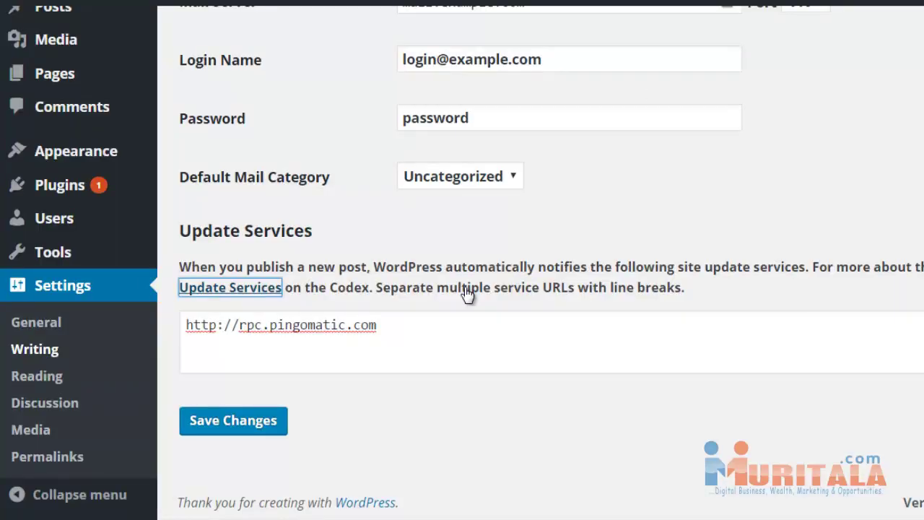
Replace the Update Services entry in the WordPress writing settings with the copied ping service URLs, save, and check the list
left_click(394, 324)
key("ctrl+a")
key("BackSpace")
right_click(259, 330)
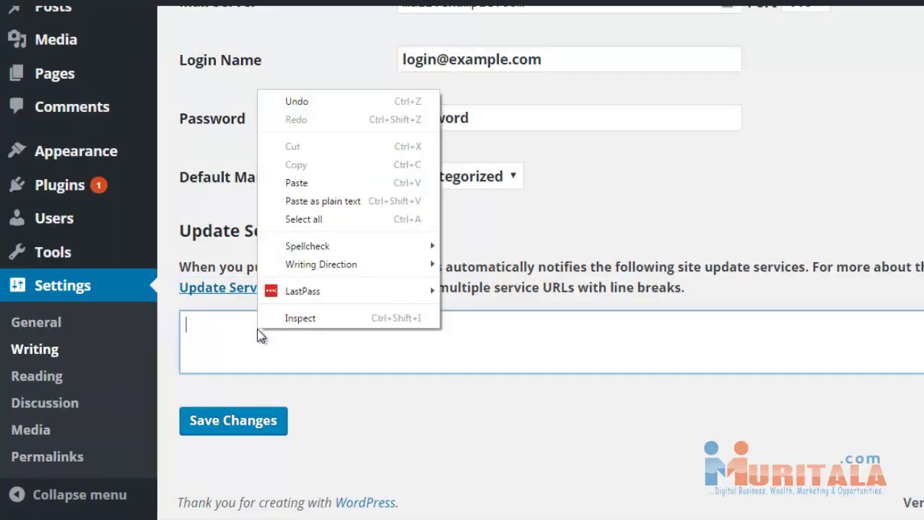
left_click(320, 183)
left_click(258, 408)
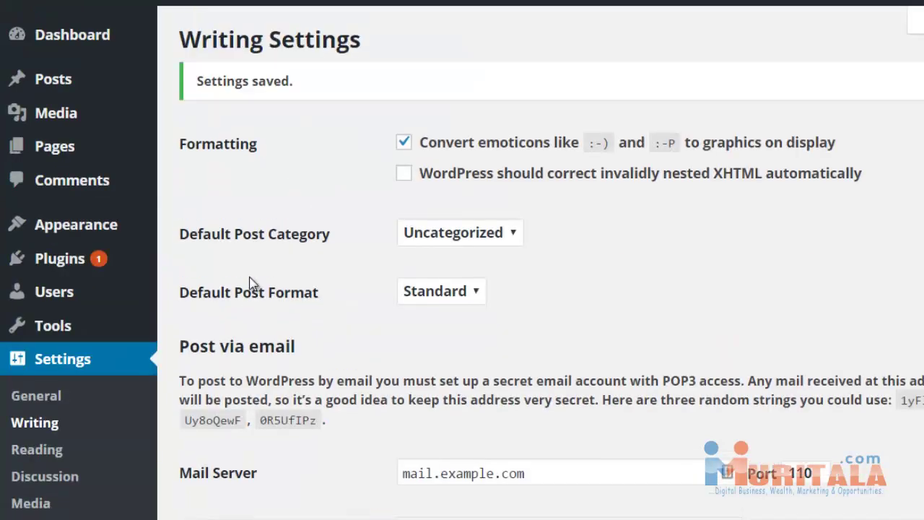
scroll(252, 283, "down", 4)
scroll(252, 283, "down", 2)
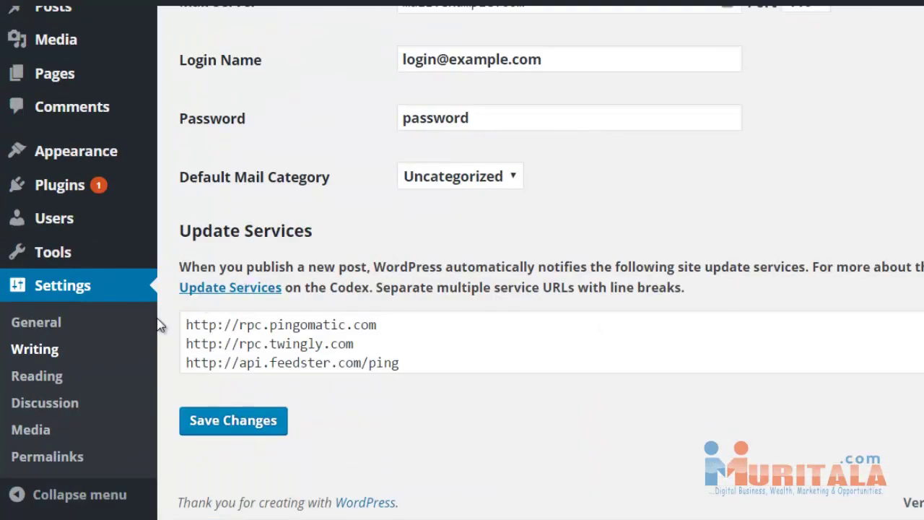
Enable "Discourage search engines from indexing this site" in the Reading Settings and save the changes
left_click(44, 386)
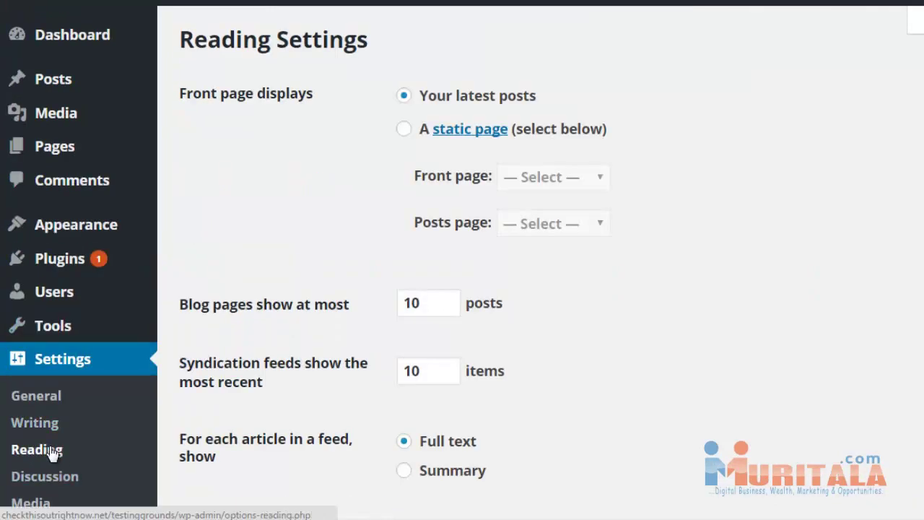
scroll(370, 241, "down", 3)
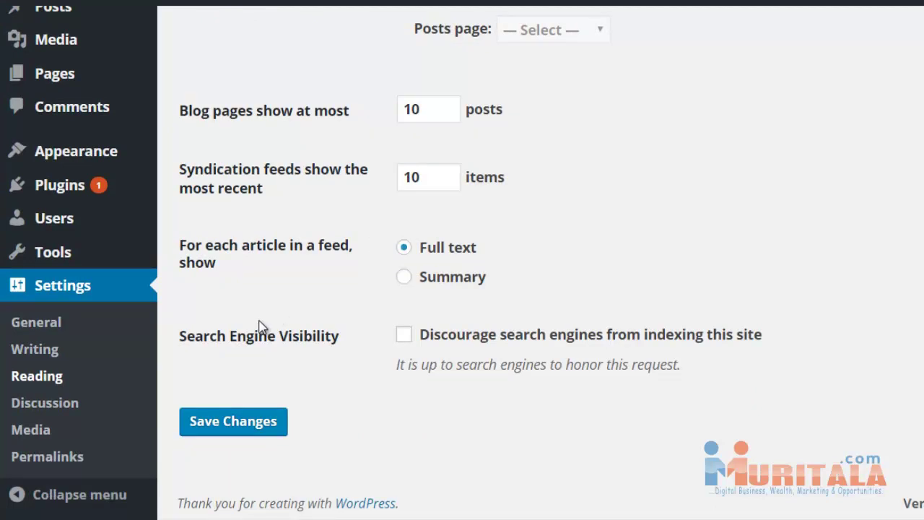
left_click(476, 340)
left_click(403, 334)
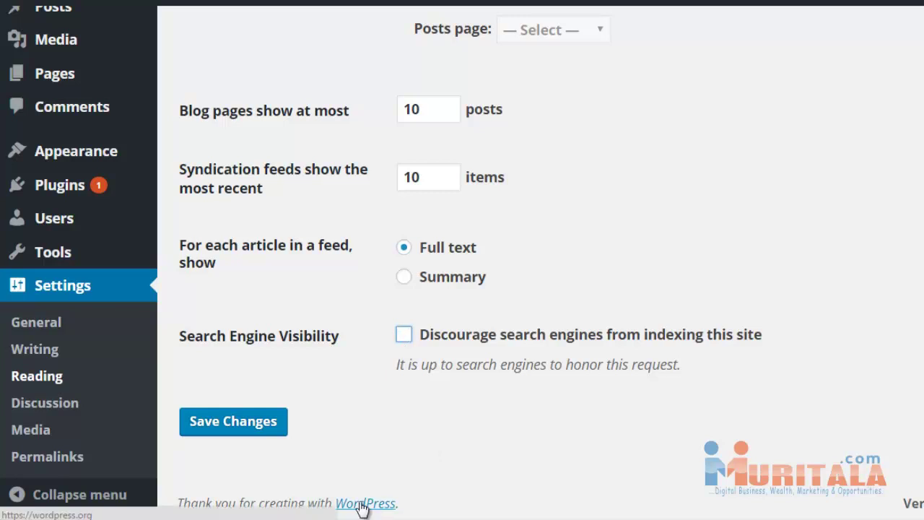
left_click(409, 332)
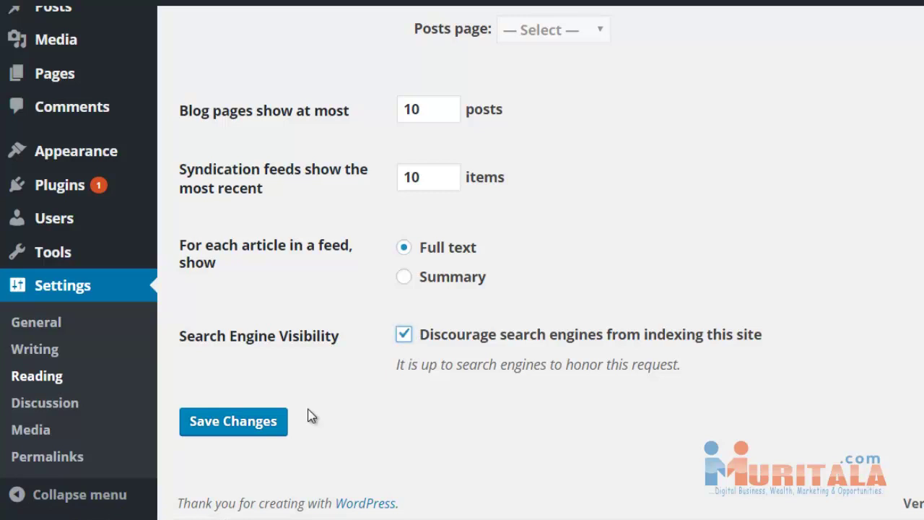
left_click(262, 429)
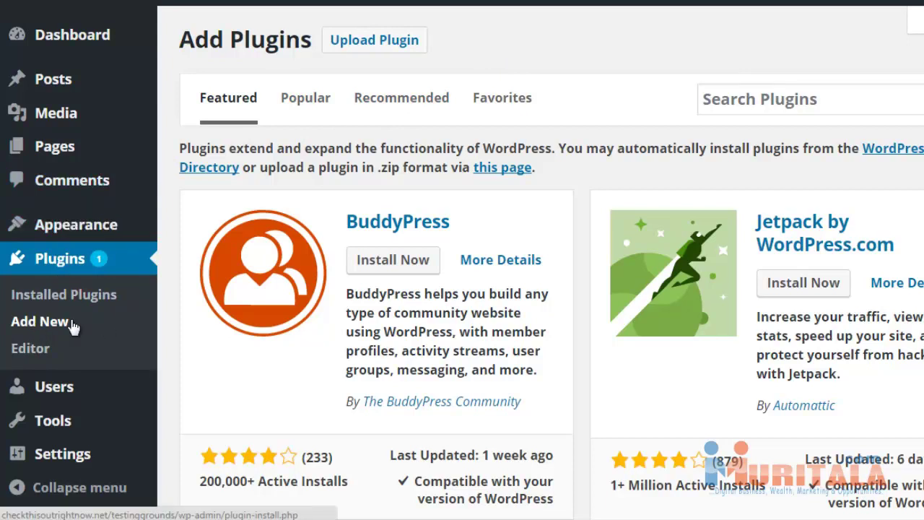
Search the WordPress plugins for "yoast" and look through the results for the Yoast SEO plugin
left_click(795, 100)
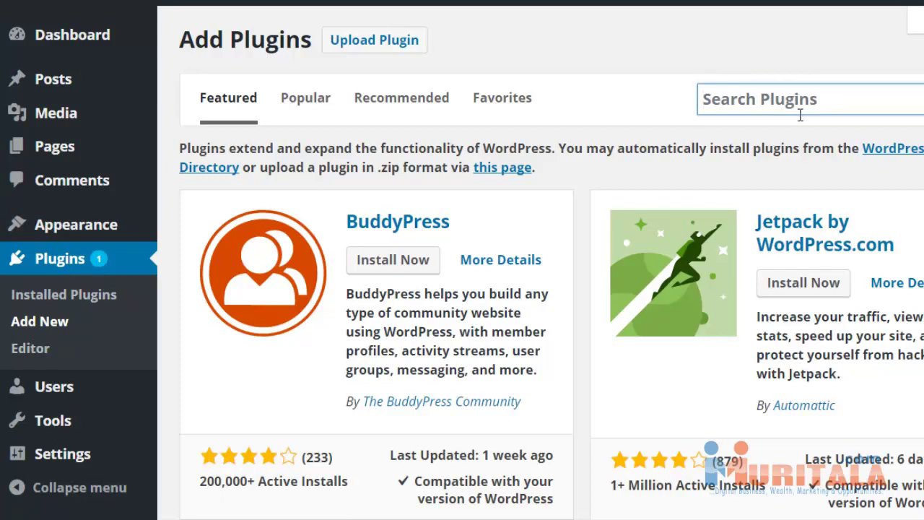
type("yoast")
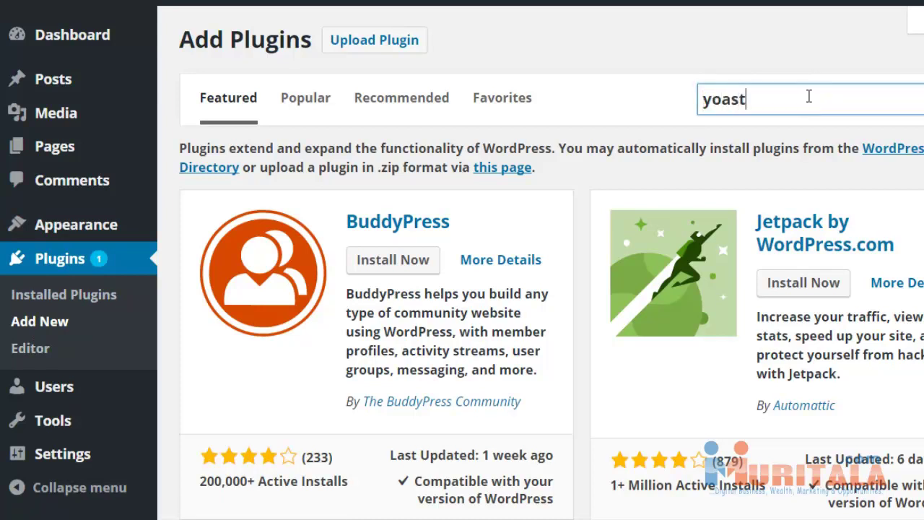
key("Return")
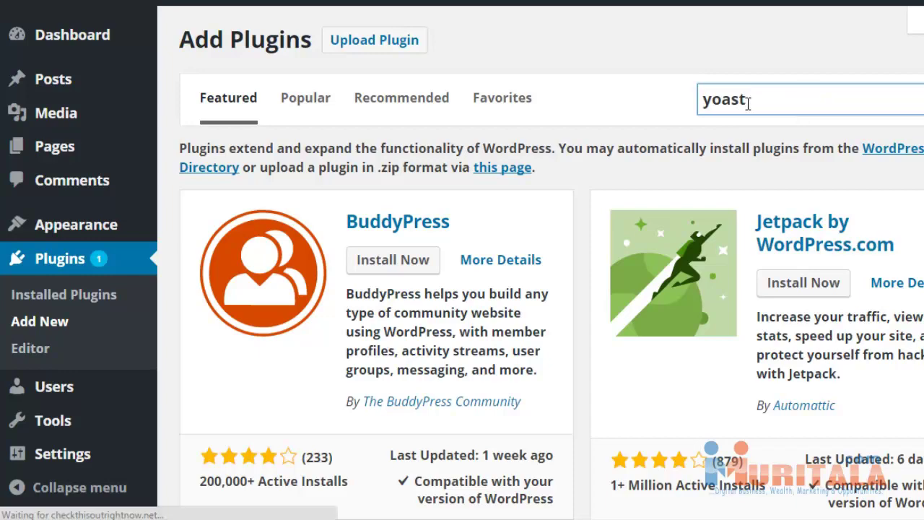
scroll(584, 206, "down", 8)
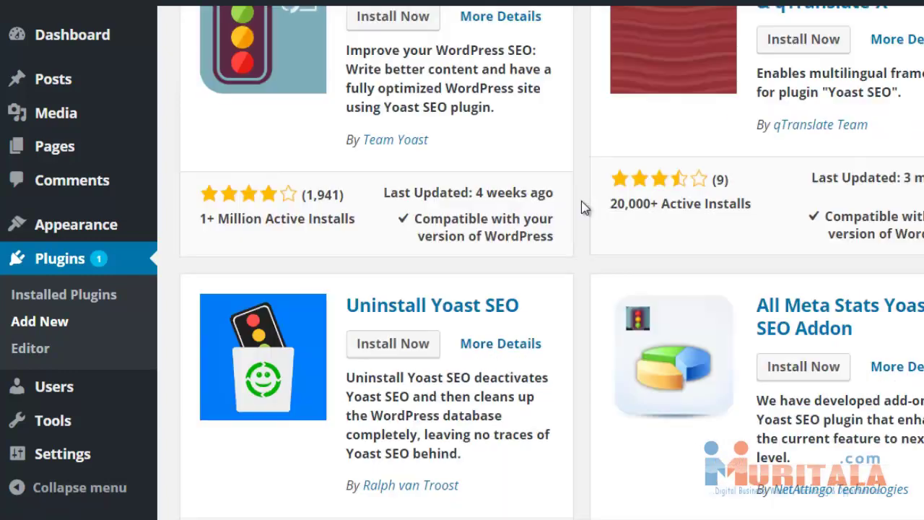
scroll(584, 206, "up", 2)
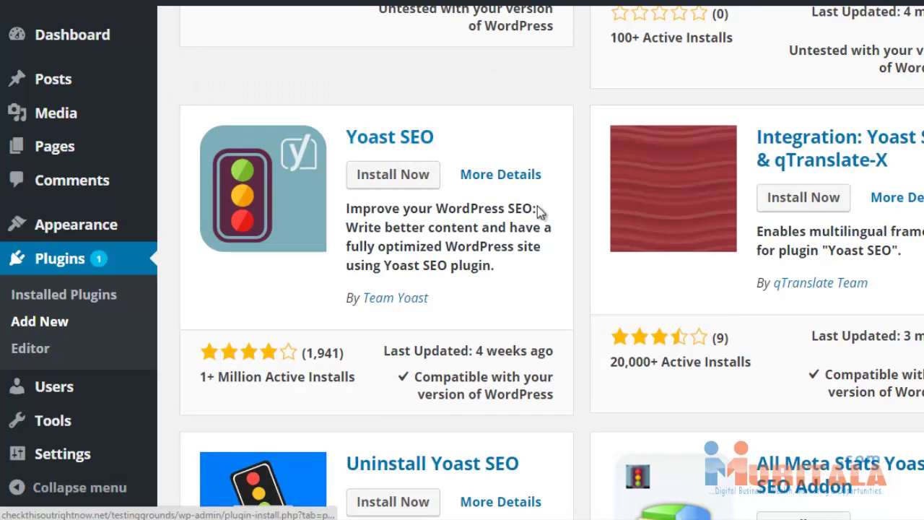
scroll(537, 205, "up", 6)
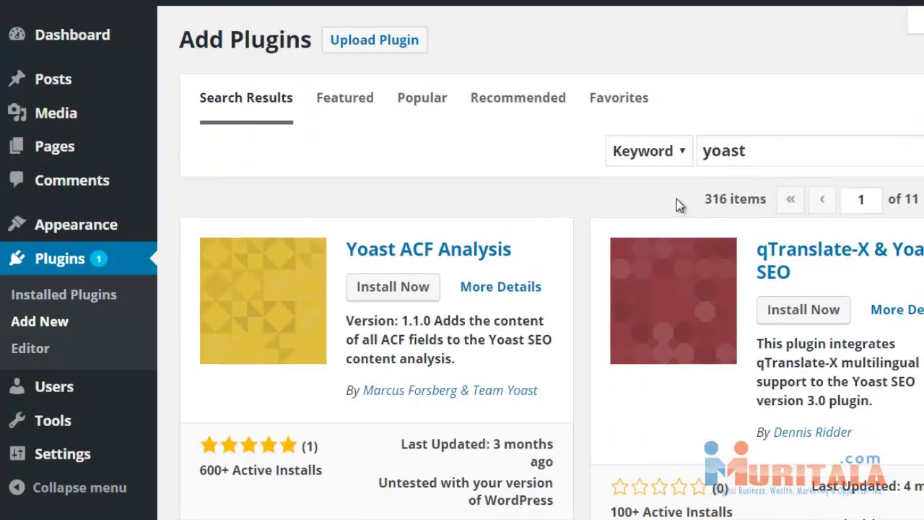
Install the Yoast SEO plugin by Team Yoast from the search results and activate it
scroll(600, 287, "down", 6)
scroll(603, 288, "down", 1)
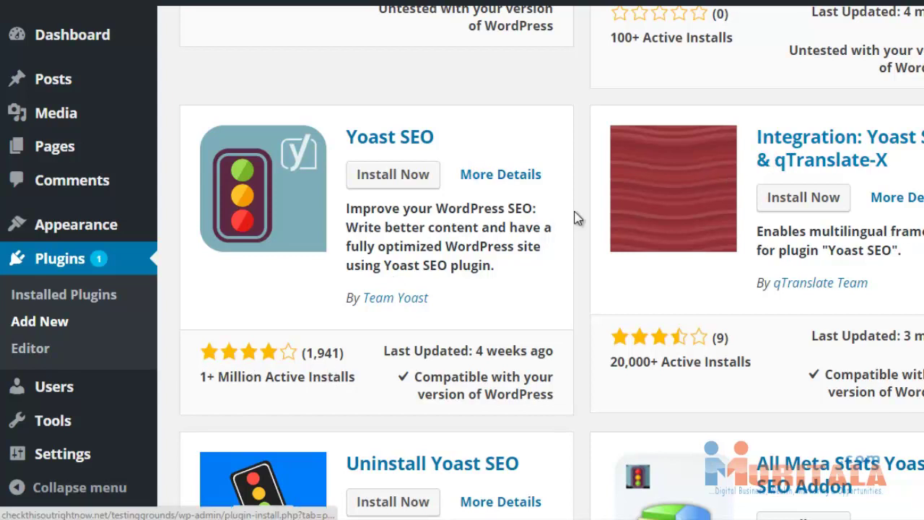
scroll(573, 216, "up", 1)
left_click(412, 253)
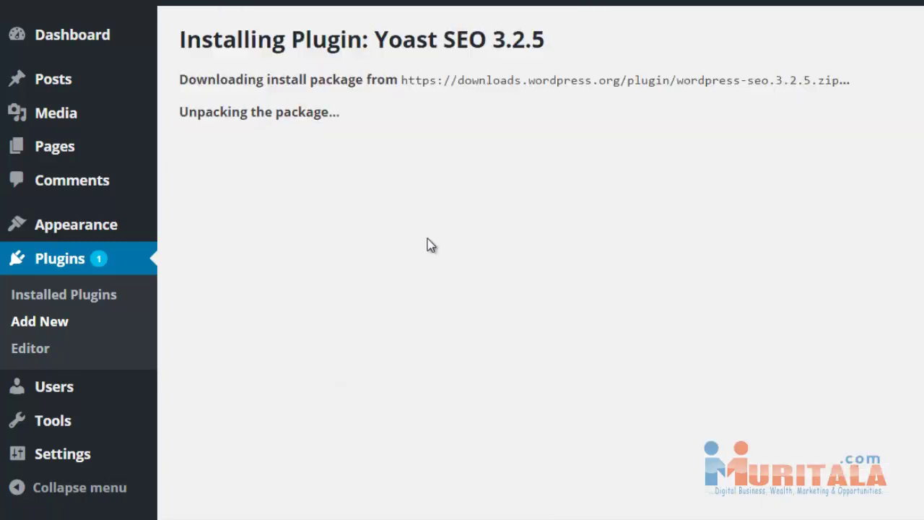
left_click(258, 209)
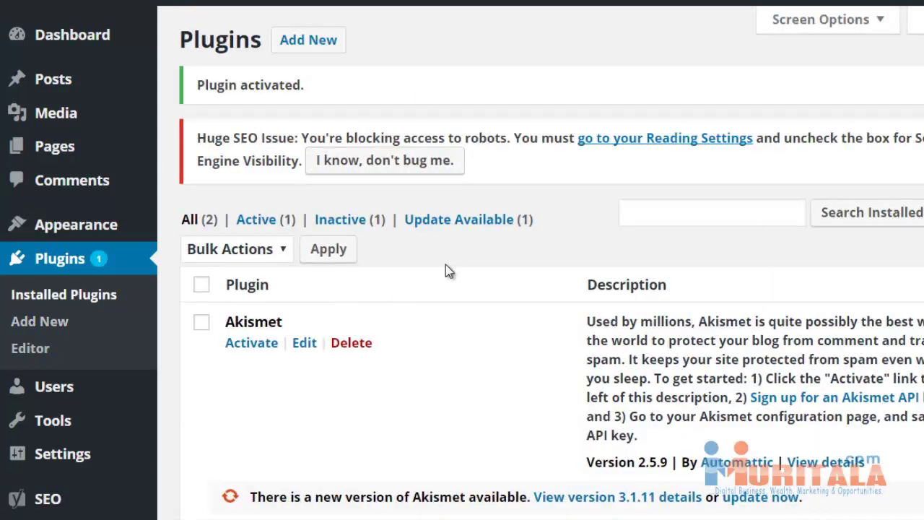
Read the Huge SEO Issue notice about blocked robots and open its Reading Settings link in a new browser tab
left_click_drag(222, 138, 333, 135)
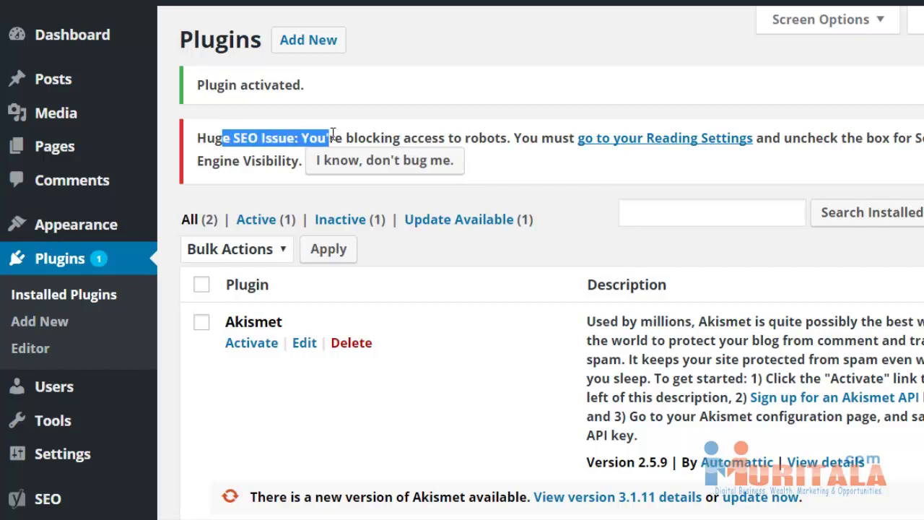
left_click(552, 139)
right_click(632, 143)
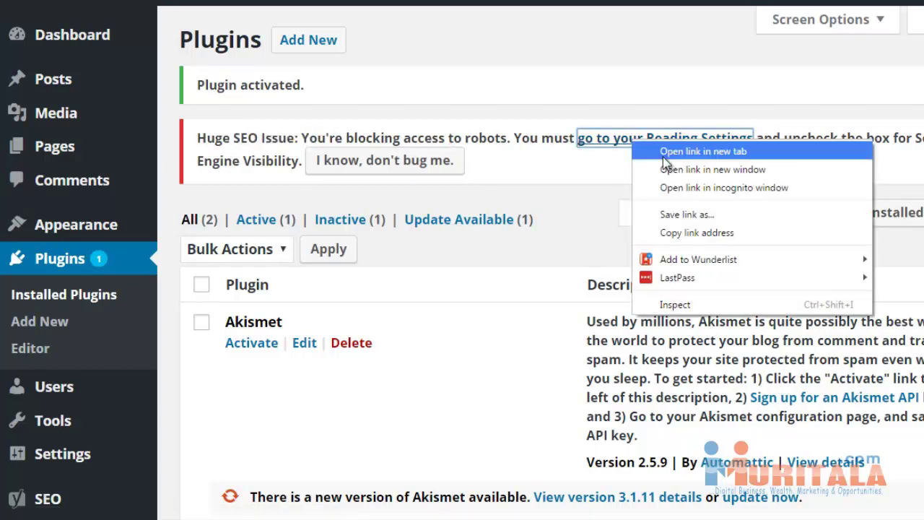
left_click(663, 155)
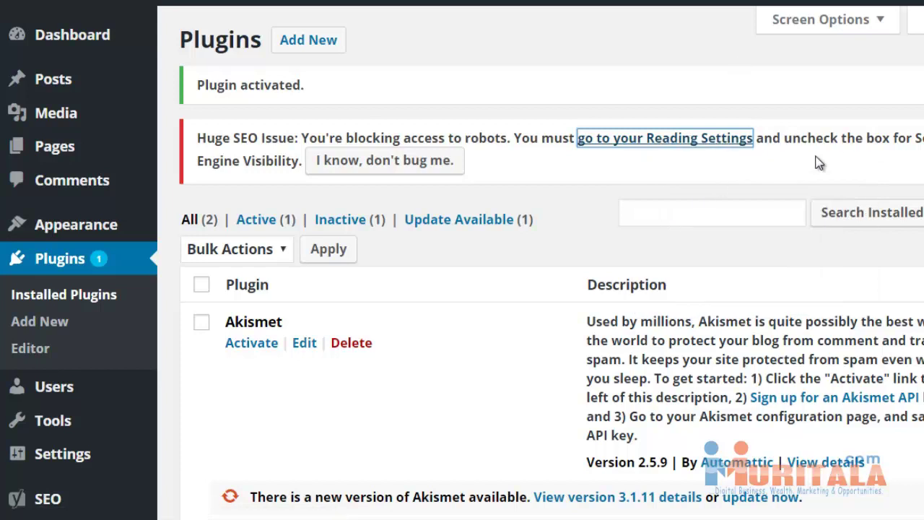
left_click(516, 132)
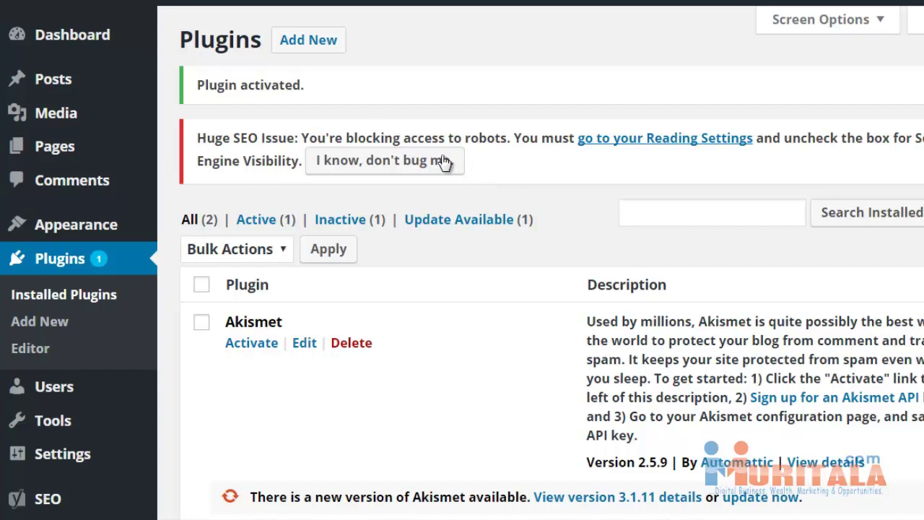
Open the General settings of Yoast SEO and show the Your Info section
scroll(179, 245, "down", 4)
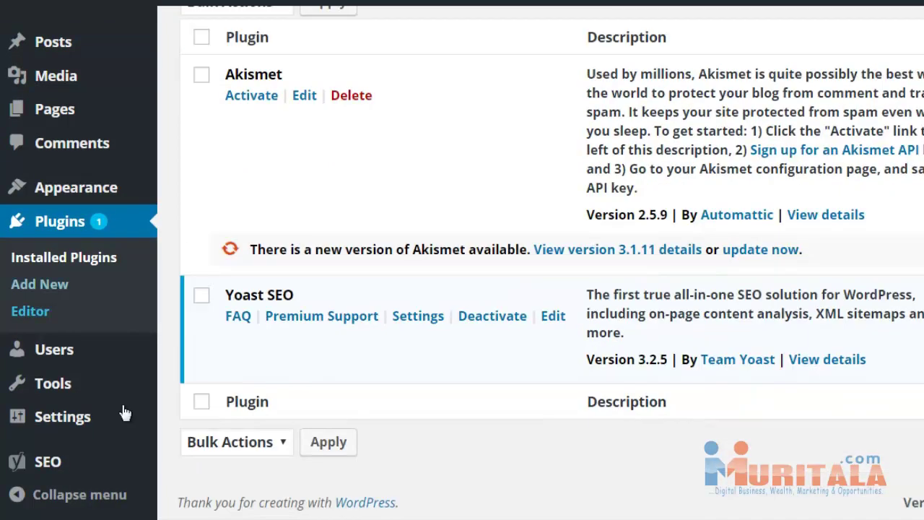
mouse_move(36, 476)
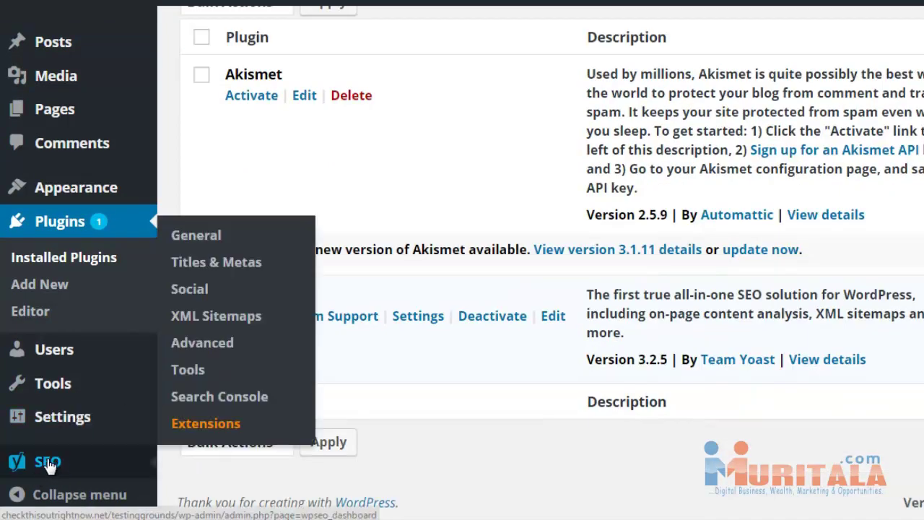
left_click(223, 240)
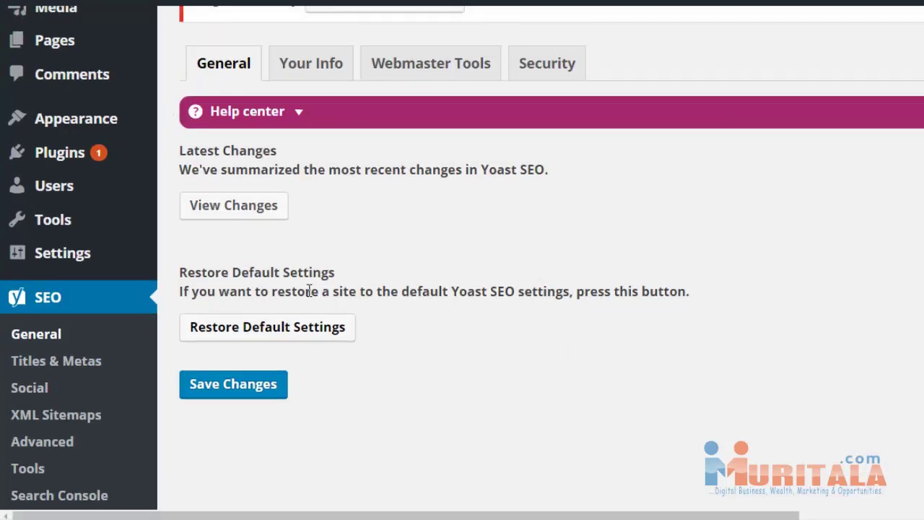
scroll(336, 116, "up", 2)
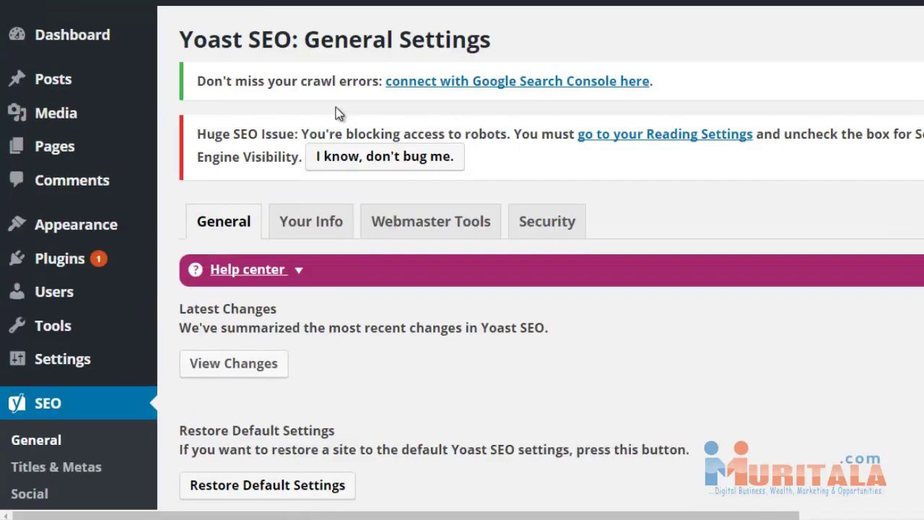
left_click(326, 236)
scroll(363, 296, "down", 3)
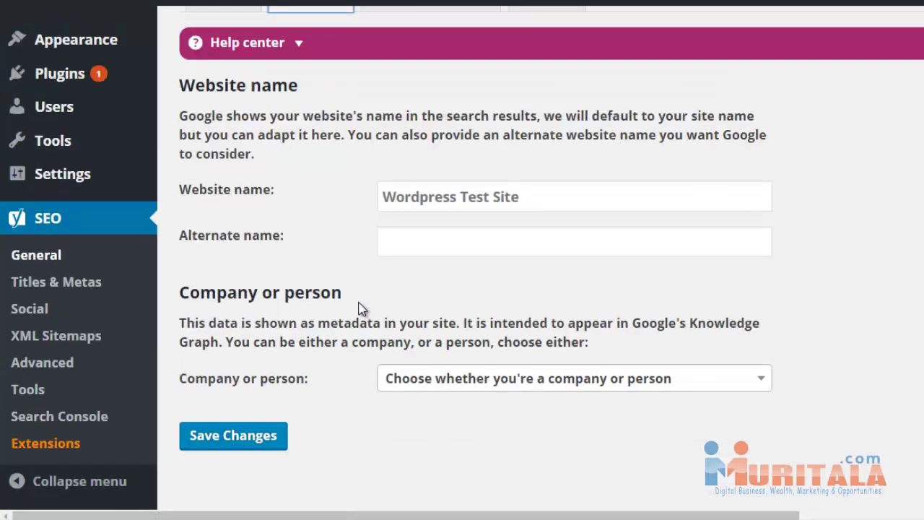
Review the website name and alternate name fields and set the Company or person option to Company
left_click(416, 198)
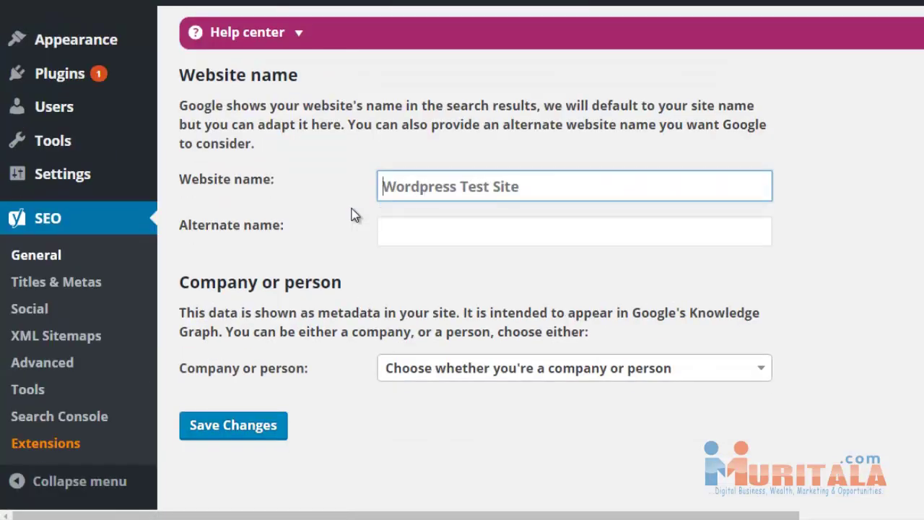
scroll(352, 211, "up", 1)
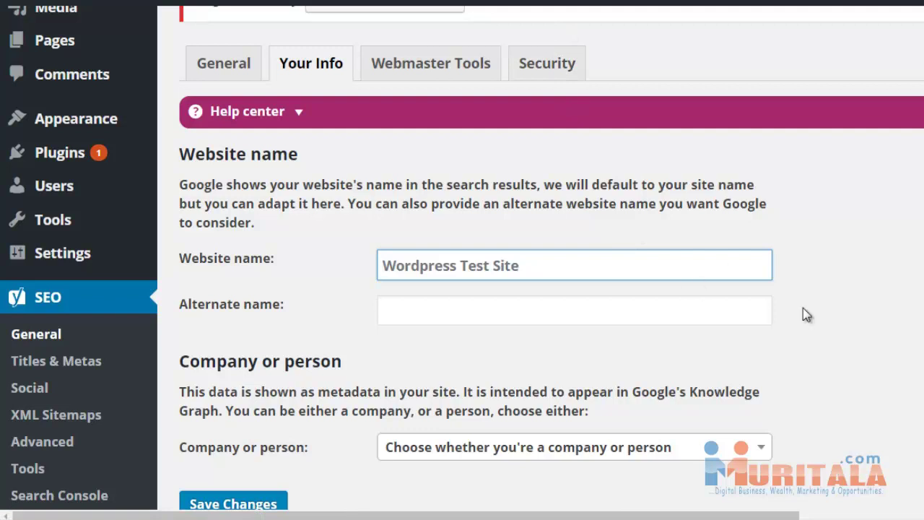
left_click(433, 312)
scroll(388, 338, "down", 1)
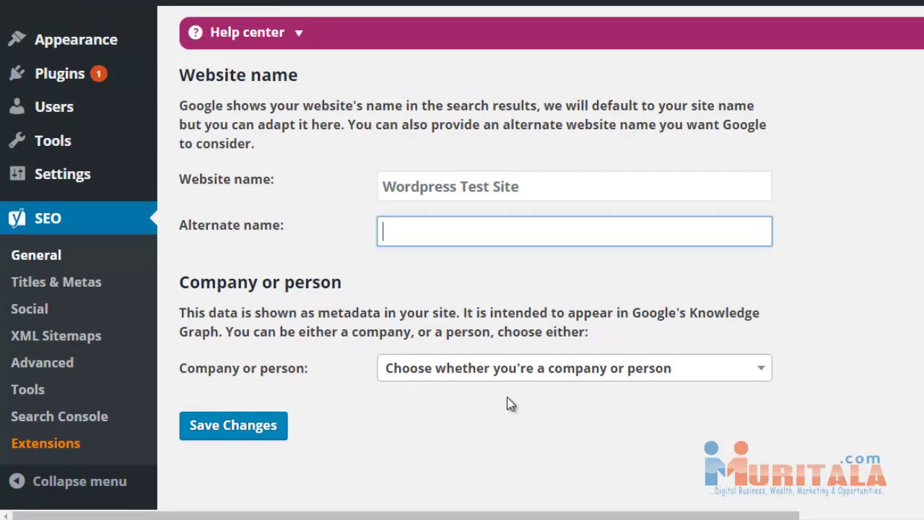
left_click(503, 370)
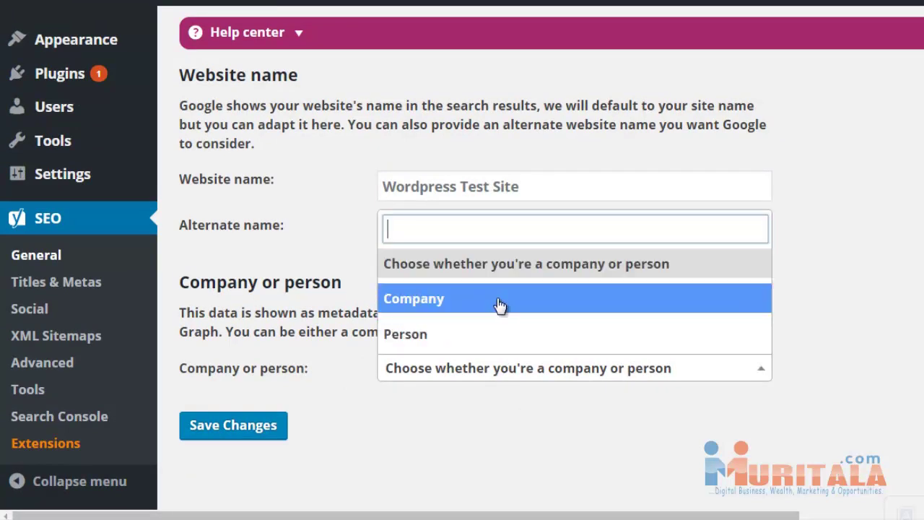
left_click(298, 333)
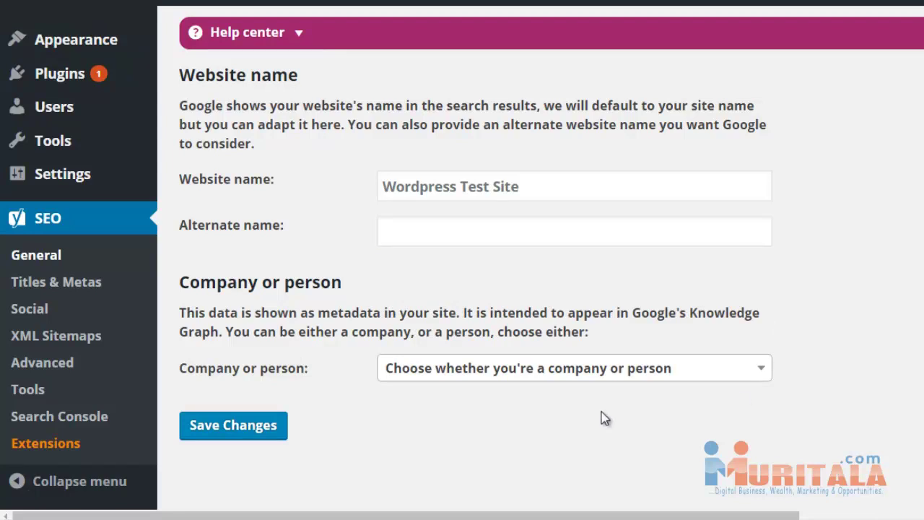
left_click(601, 376)
left_click(588, 309)
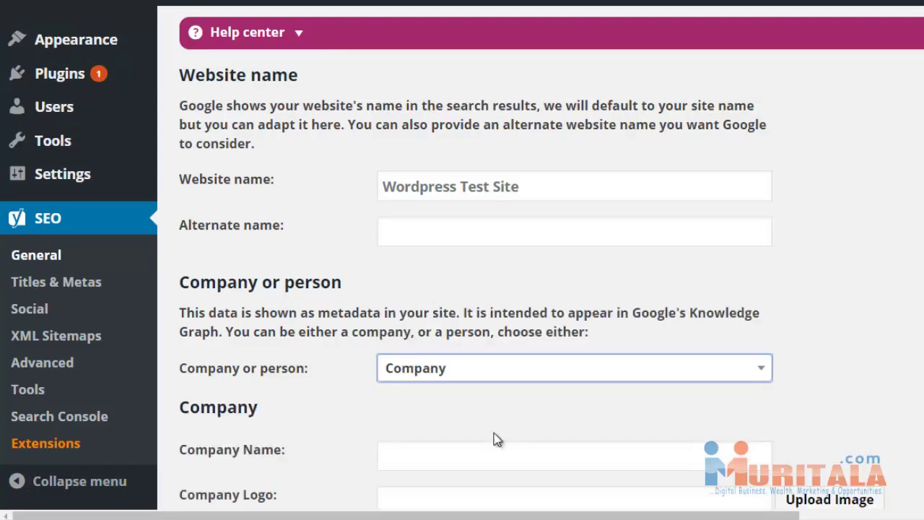
Check the company name and logo fields, set the Company or person option to Person, and activate the Your name field
scroll(485, 437, "down", 2)
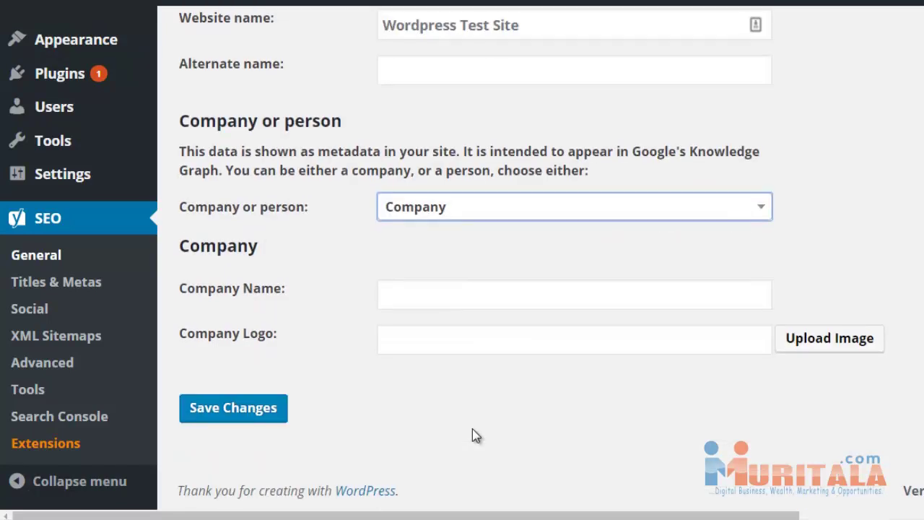
left_click(415, 290)
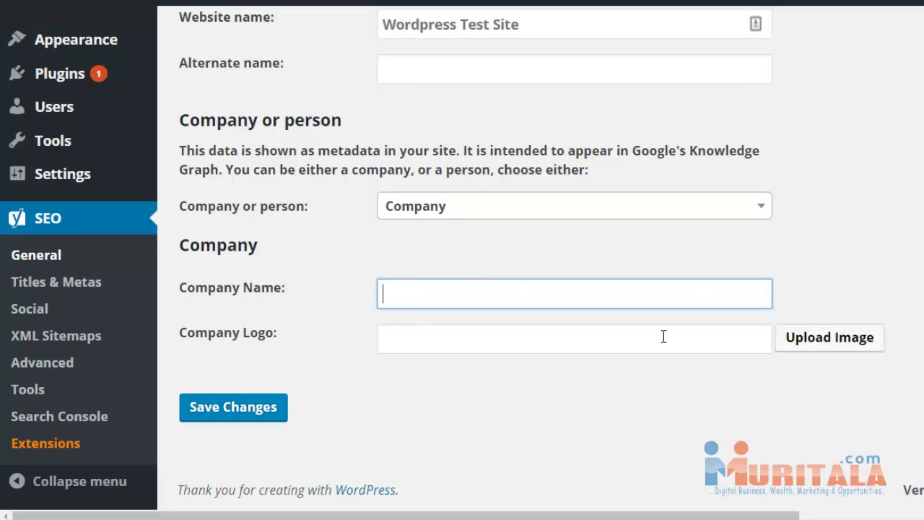
scroll(662, 336, "up", 1)
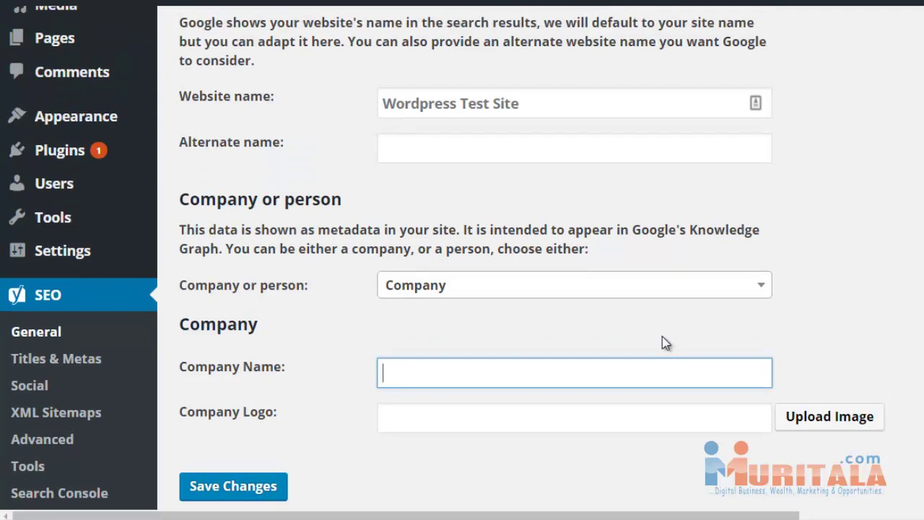
left_click(643, 285)
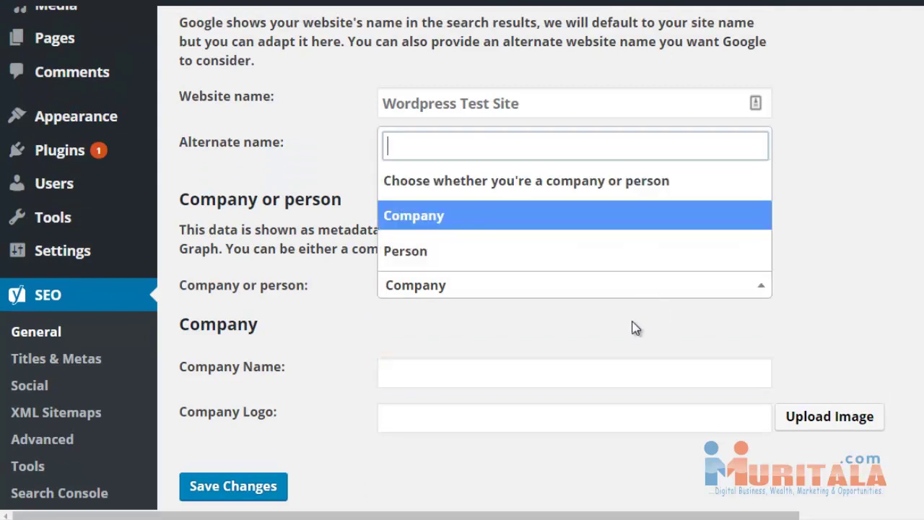
left_click(627, 249)
left_click(462, 381)
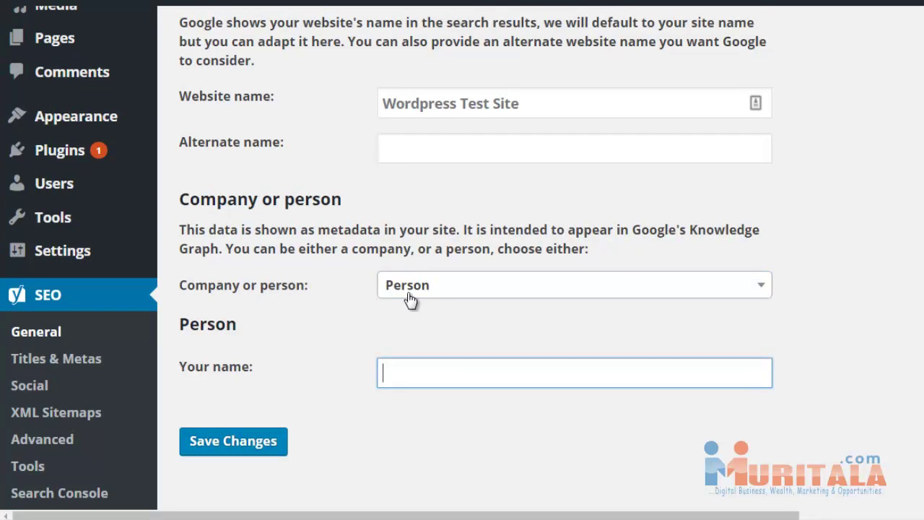
Review the Webmaster Tools verification fields and the Security settings for the advanced part of the meta box
left_click(447, 289)
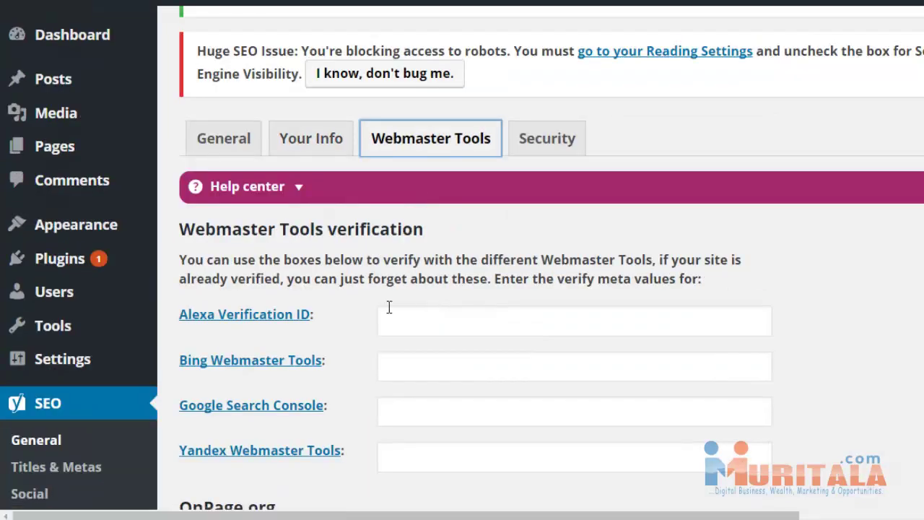
scroll(388, 307, "down", 3)
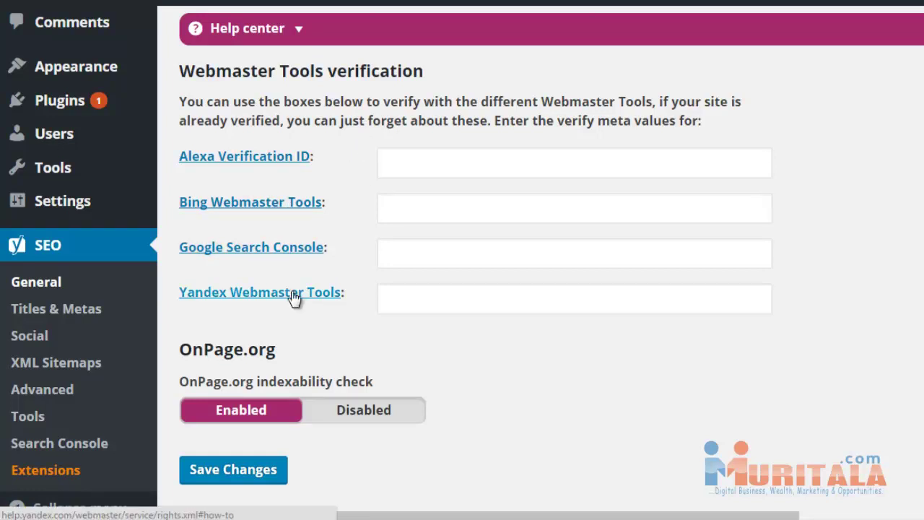
scroll(294, 299, "up", 3)
left_click(563, 181)
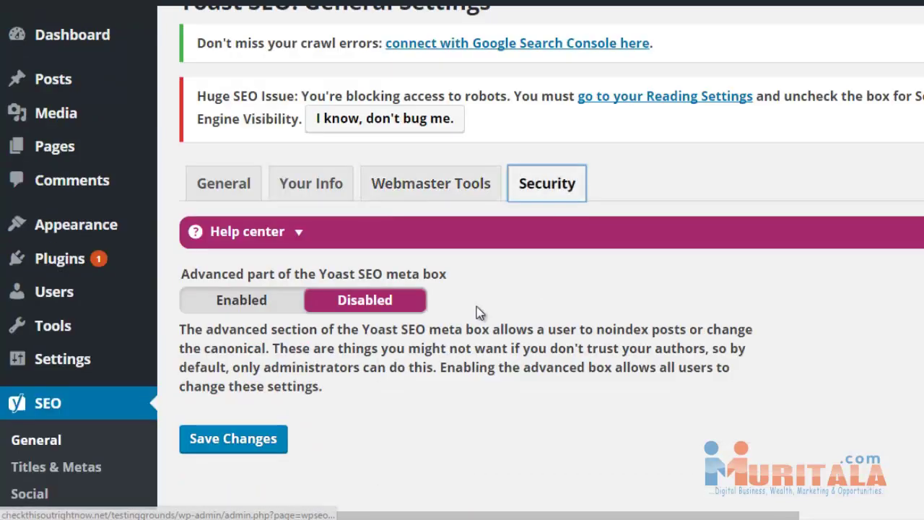
scroll(476, 309, "down", 1)
scroll(476, 313, "down", 2)
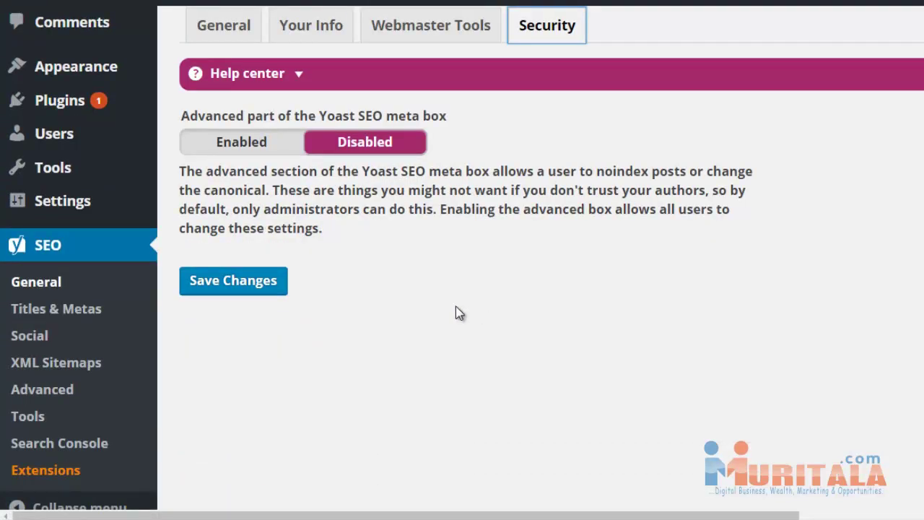
Open the Titles & Metas settings and review the title separator choices and the homepage title and meta description templates
left_click(39, 312)
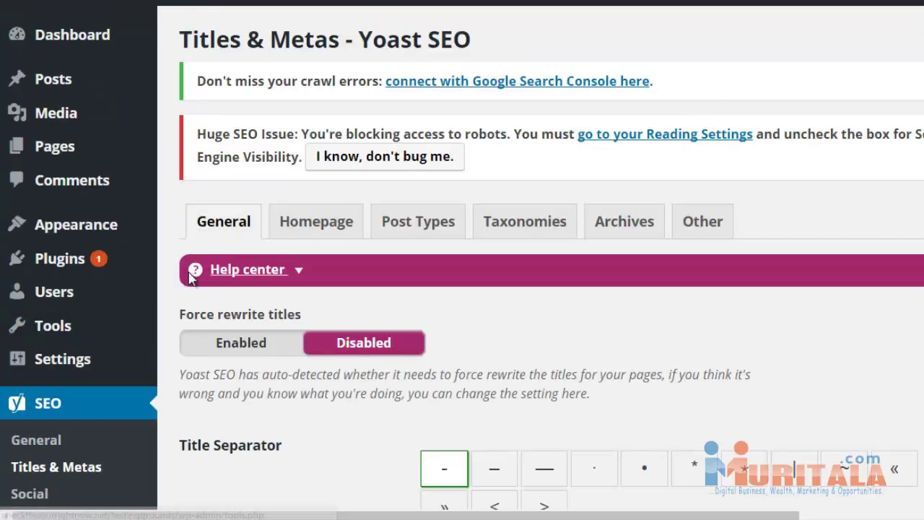
scroll(191, 278, "down", 2)
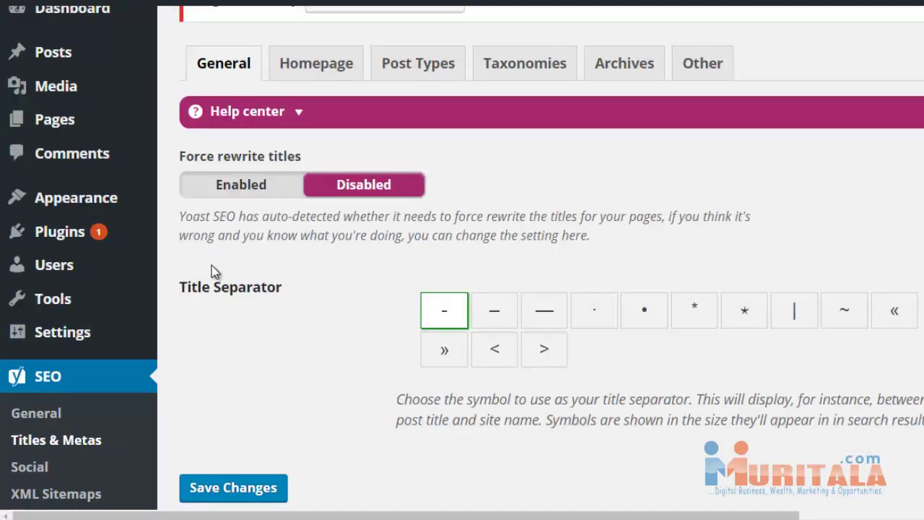
left_click(334, 72)
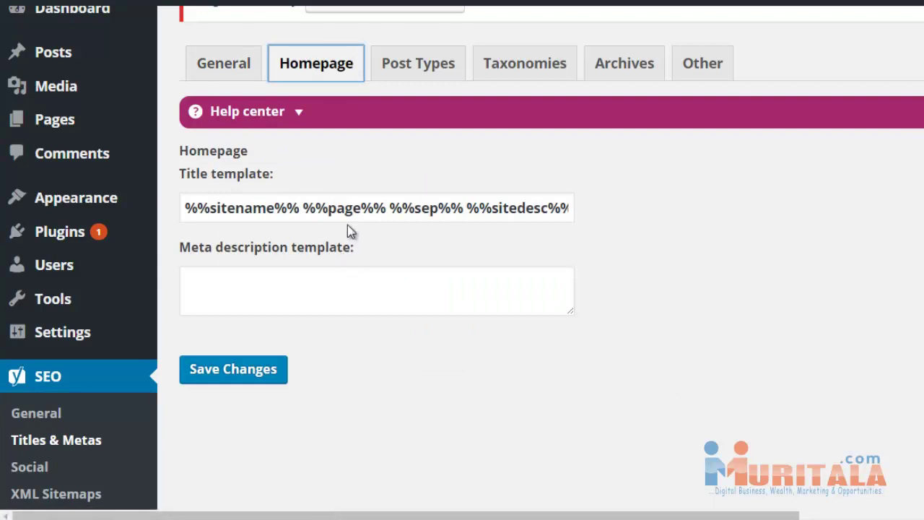
left_click(355, 207)
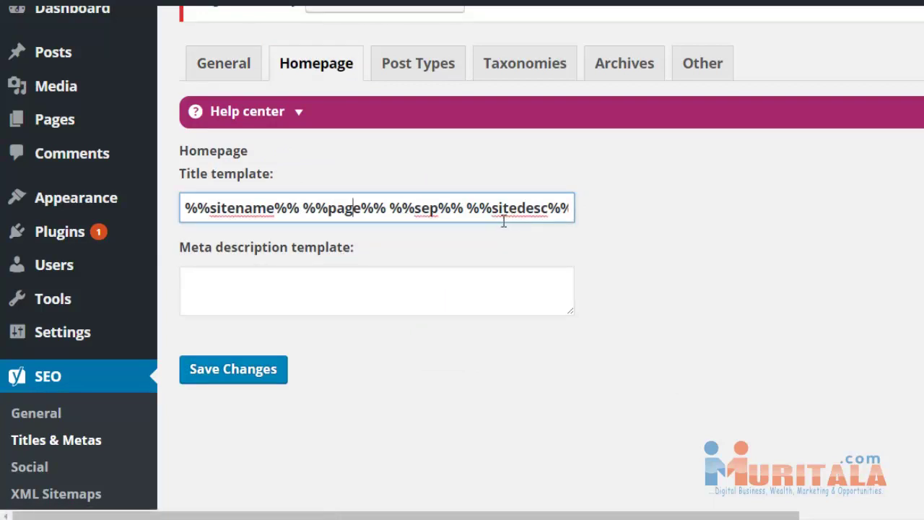
left_click(291, 283)
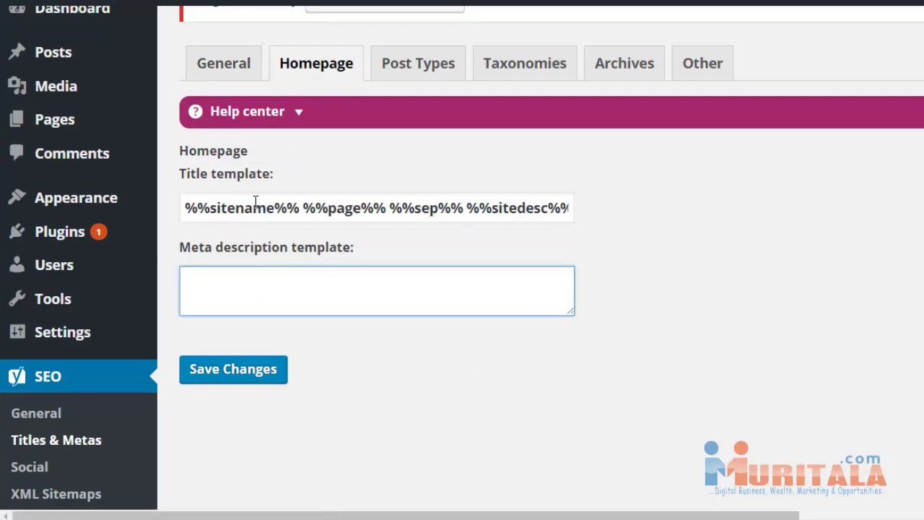
Show the Post Types settings and examine the variables in the Posts title template and its meta description field
left_click(419, 63)
left_click_drag(436, 185, 448, 186)
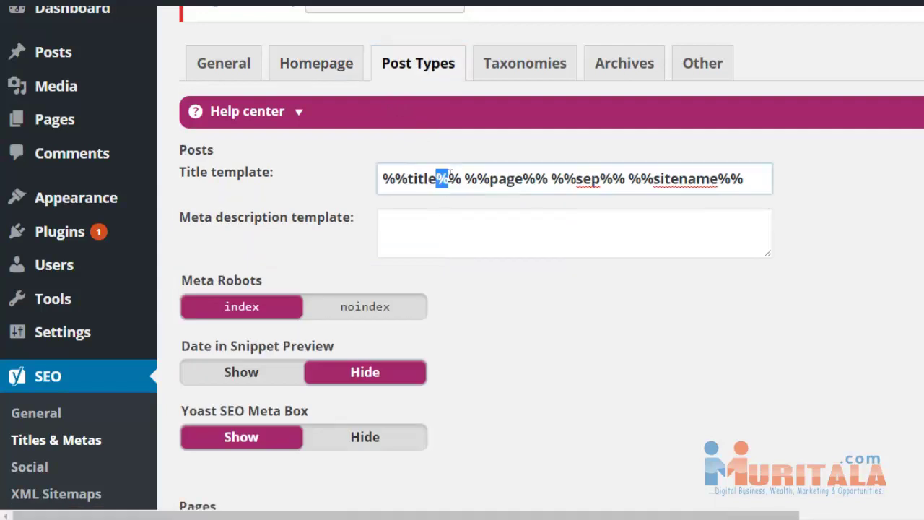
left_click(763, 178)
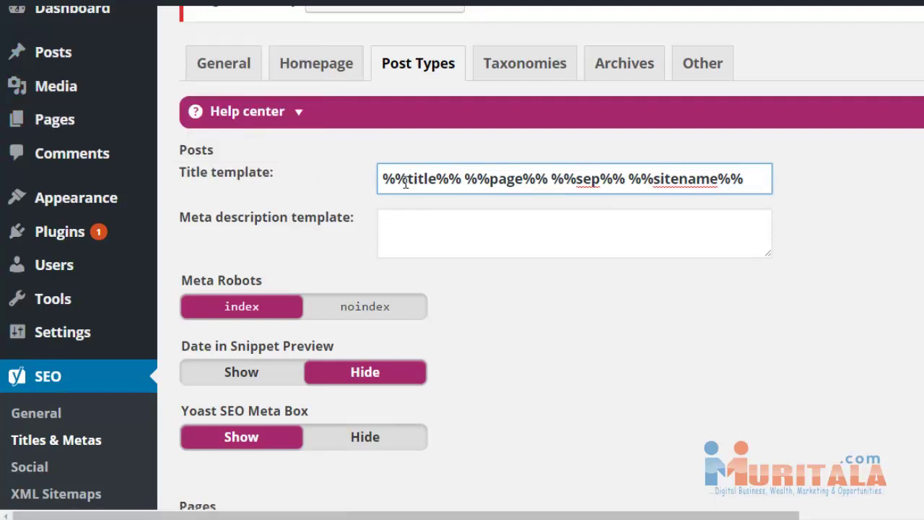
left_click_drag(386, 176, 474, 184)
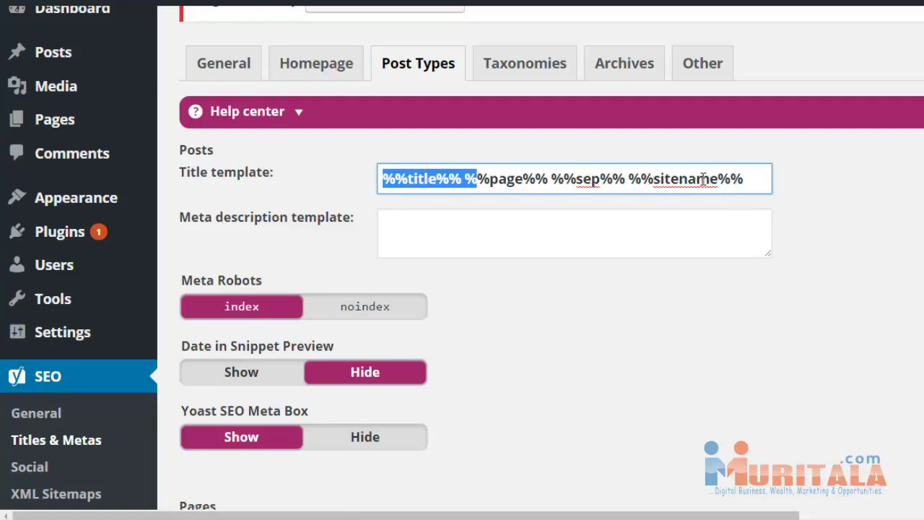
mouse_move(752, 178)
left_mouse_down()
mouse_move(488, 186)
mouse_move(741, 188)
left_mouse_up()
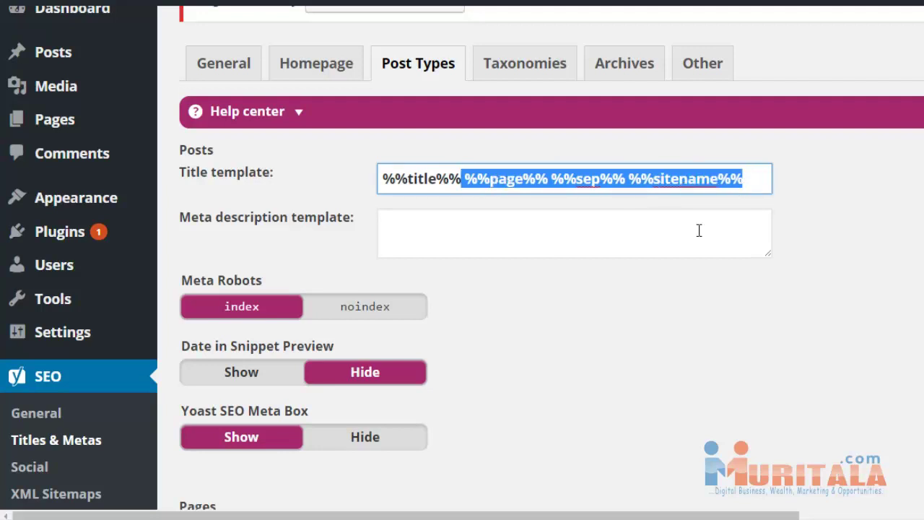
left_click(632, 225)
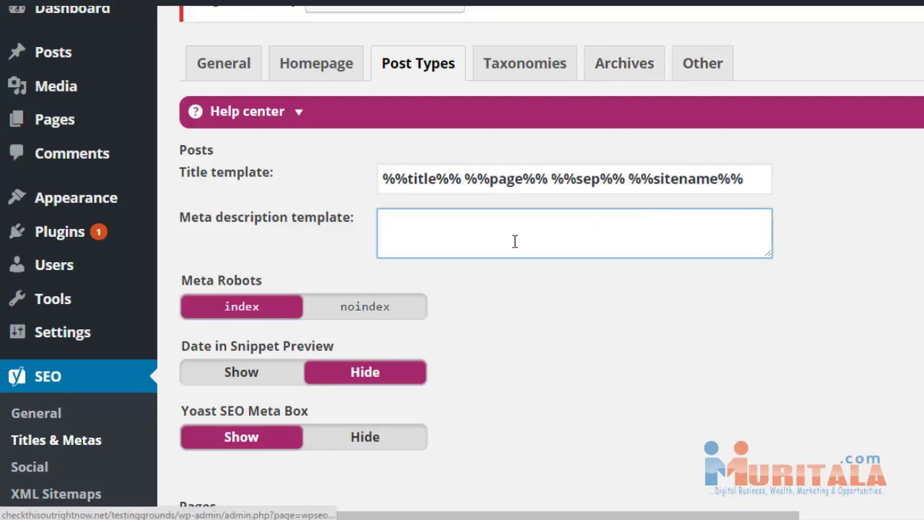
Examine the meta description, Meta Robots, snippet date and meta box options for posts, pages and media
scroll(495, 299, "down", 3)
scroll(494, 291, "up", 2)
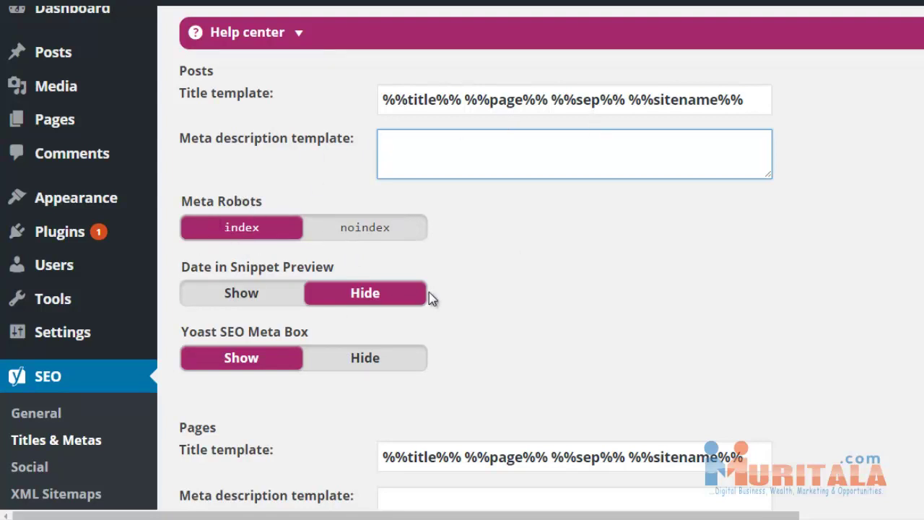
scroll(488, 253, "down", 1)
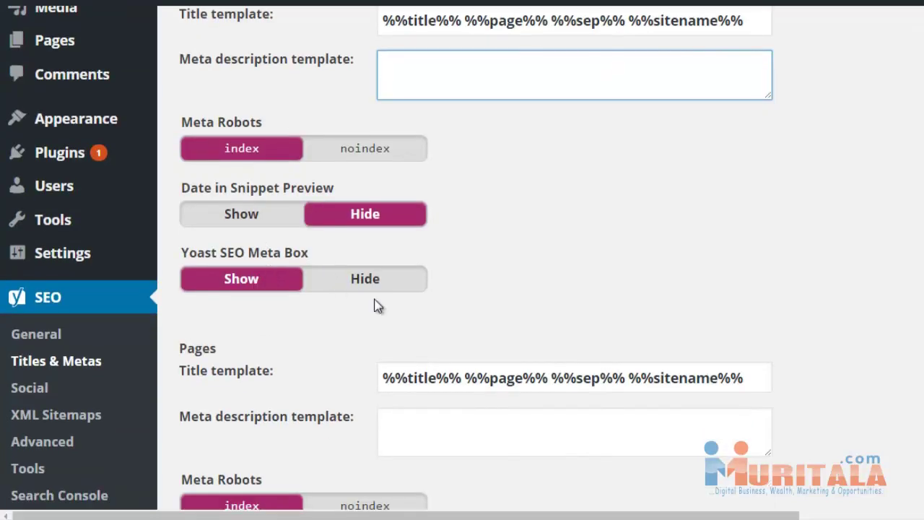
scroll(375, 318, "down", 4)
scroll(382, 310, "up", 2)
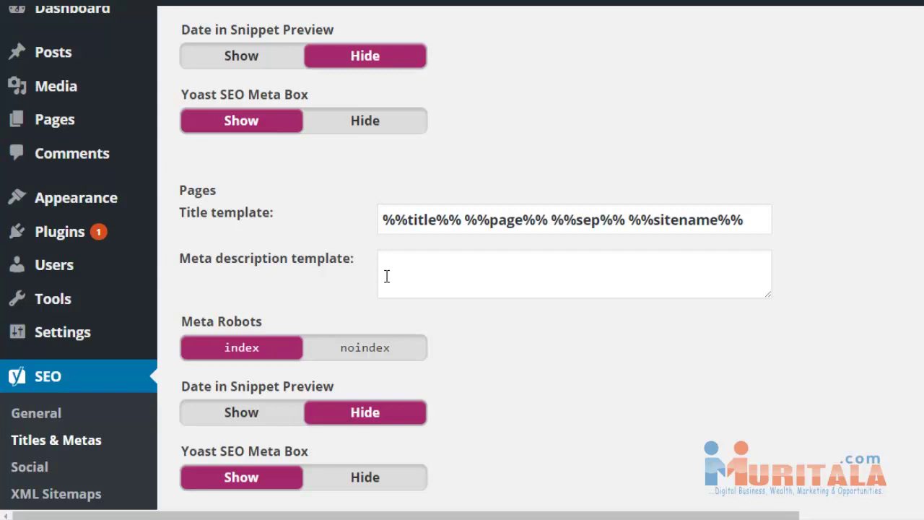
left_click(452, 273)
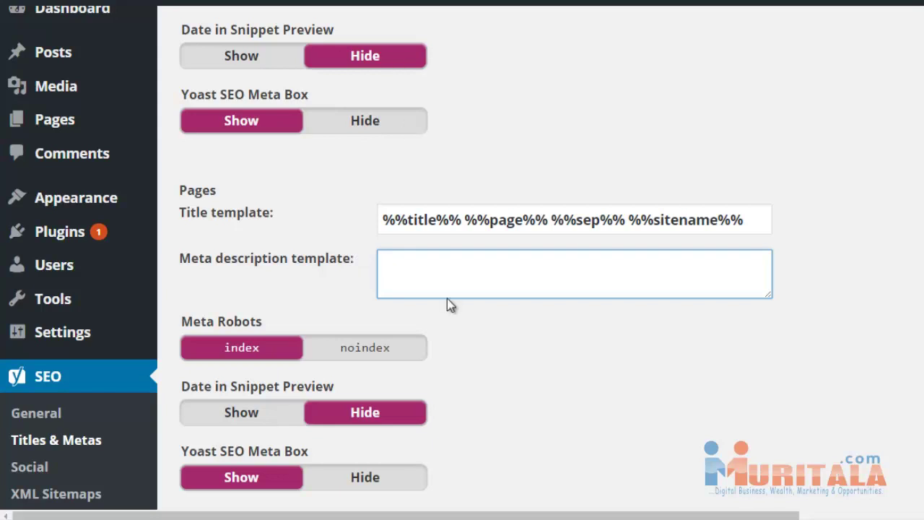
scroll(451, 321, "down", 4)
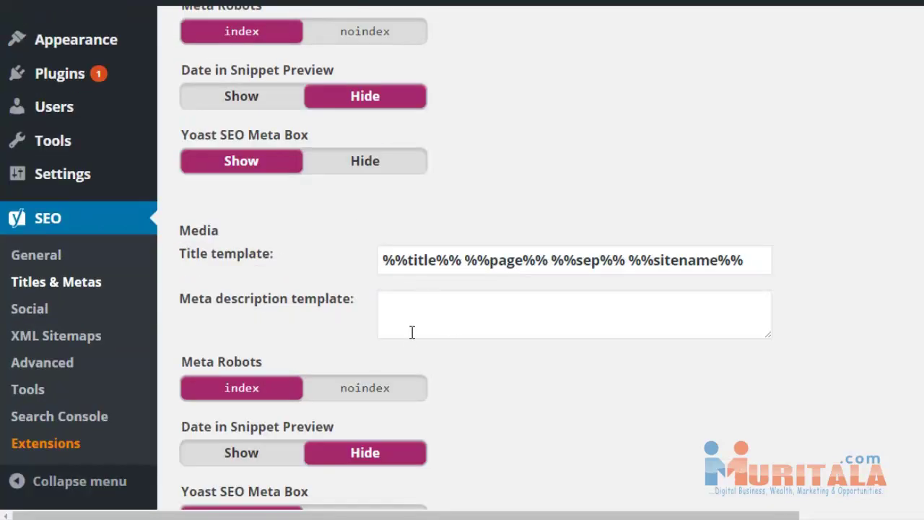
left_click(415, 330)
scroll(552, 319, "down", 1)
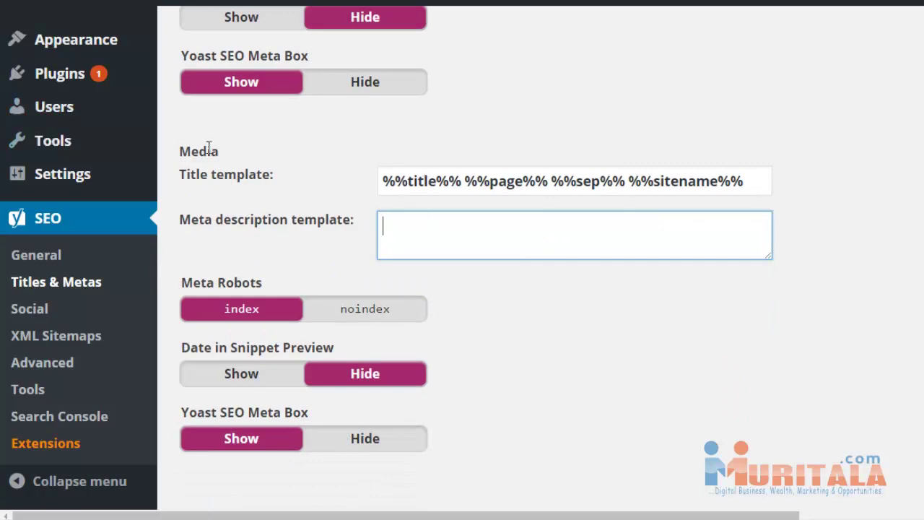
scroll(470, 374, "down", 2)
scroll(470, 376, "up", 5)
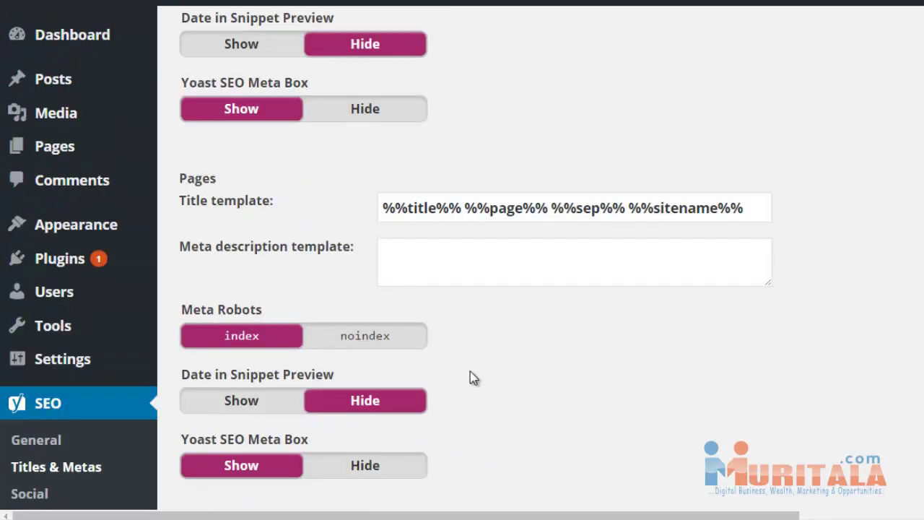
Look through the Taxonomies and Archives settings and review the sitewide meta settings under Other
left_click(563, 220)
left_click(621, 223)
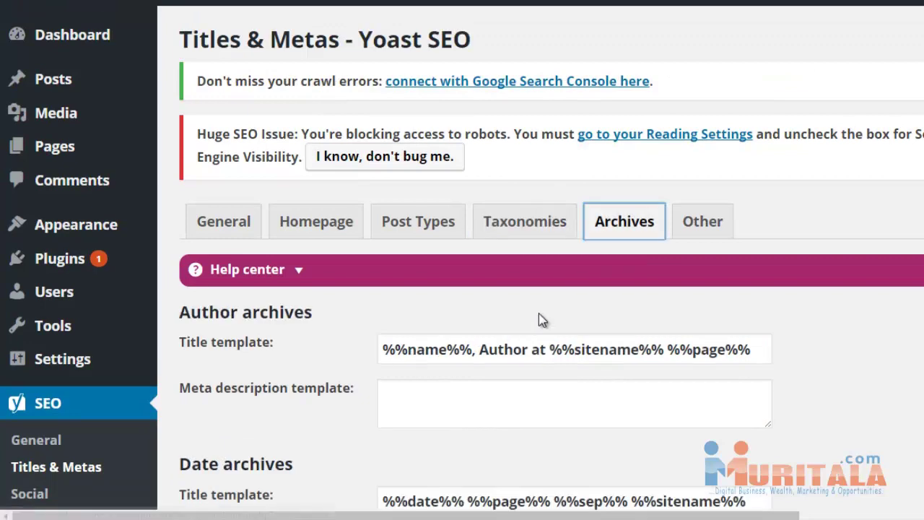
scroll(540, 317, "down", 3)
scroll(541, 313, "up", 3)
left_click(704, 224)
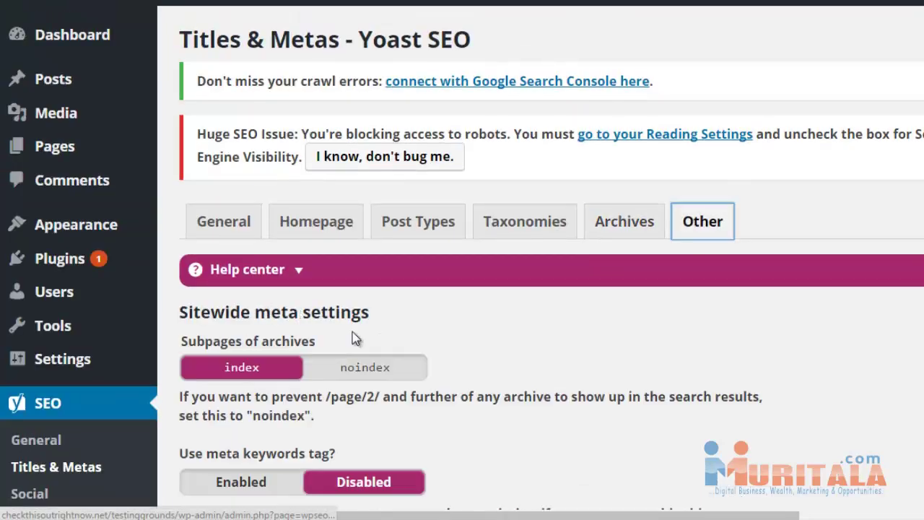
scroll(296, 346, "down", 3)
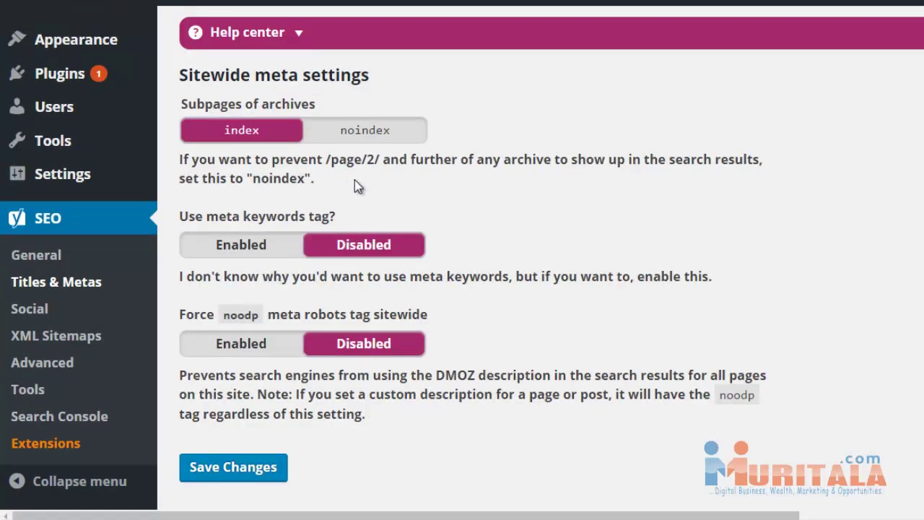
Open the Social settings, review the account profile fields, and activate the Facebook Page URL field
left_click(99, 303)
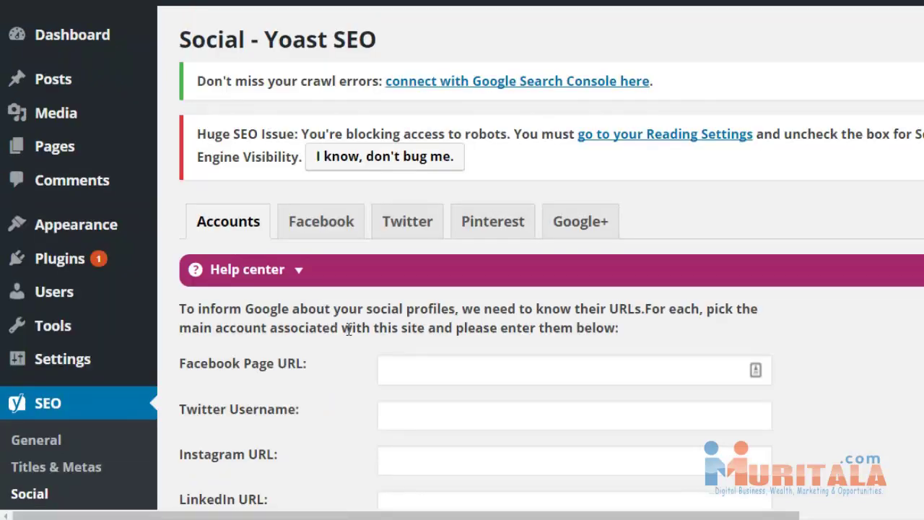
scroll(348, 330, "down", 3)
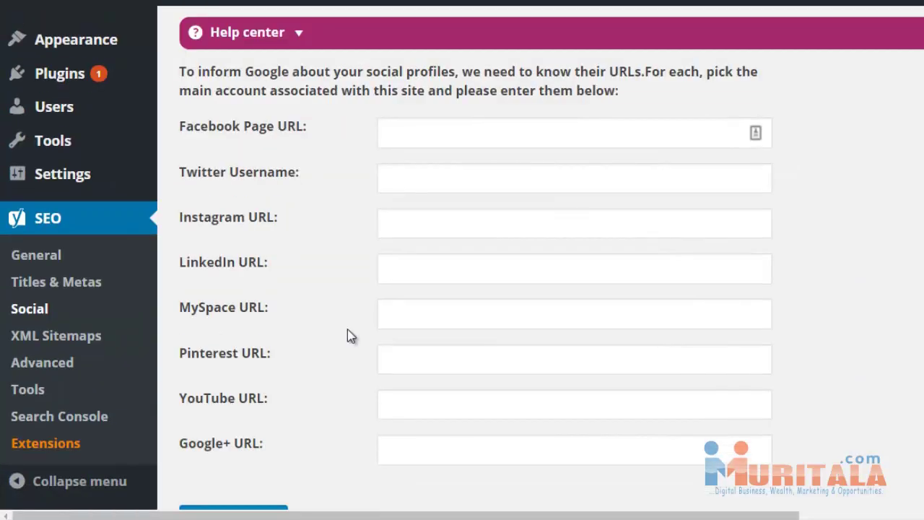
scroll(349, 334, "up", 1)
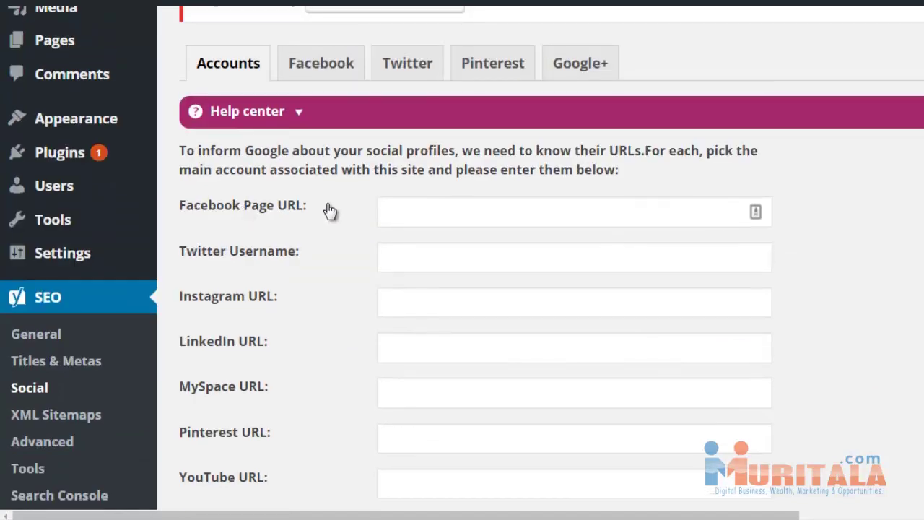
left_click(388, 210)
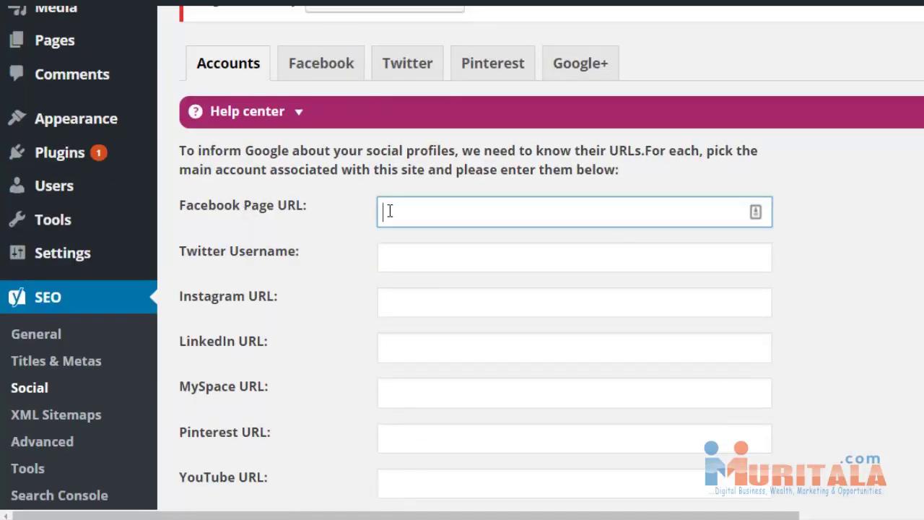
left_click(399, 253)
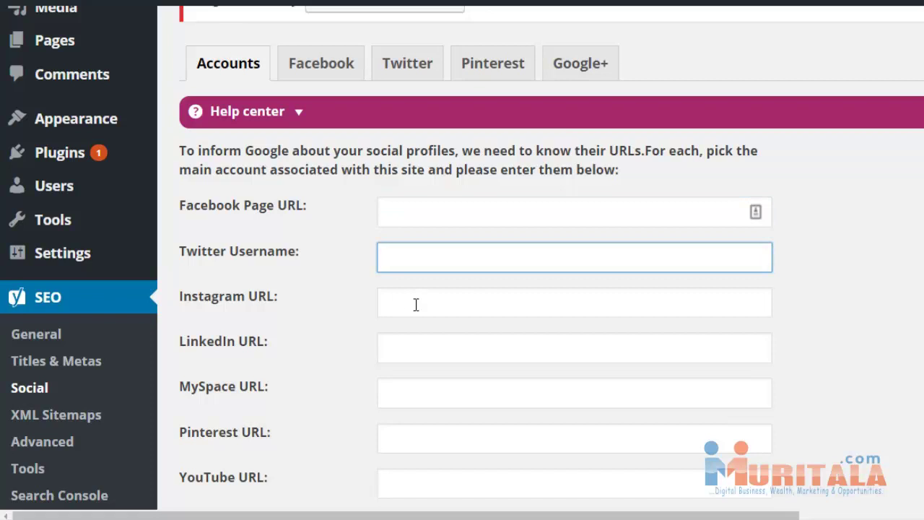
left_click(431, 208)
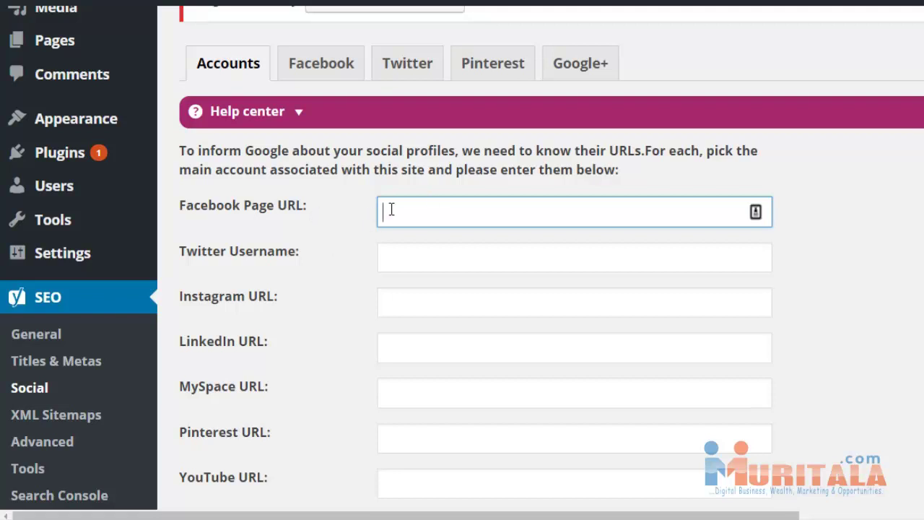
Review the Twitter, Instagram and other social account fields, and examine the Facebook Open Graph, front page and default image settings
left_click(390, 252)
scroll(387, 288, "down", 1)
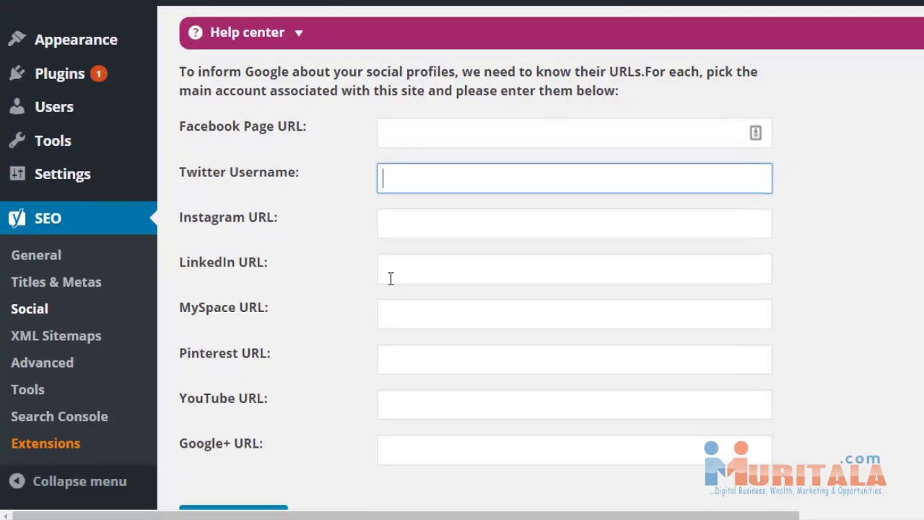
left_click(415, 216)
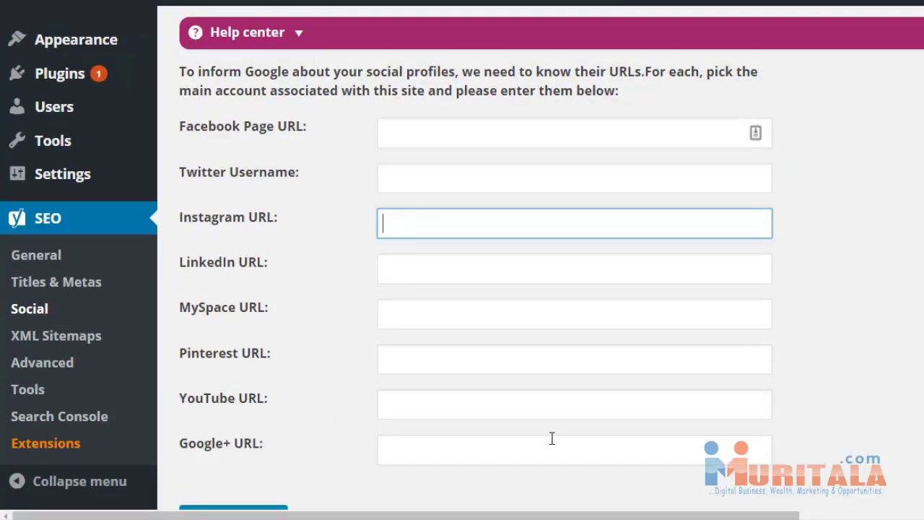
scroll(458, 350, "up", 2)
left_click(343, 142)
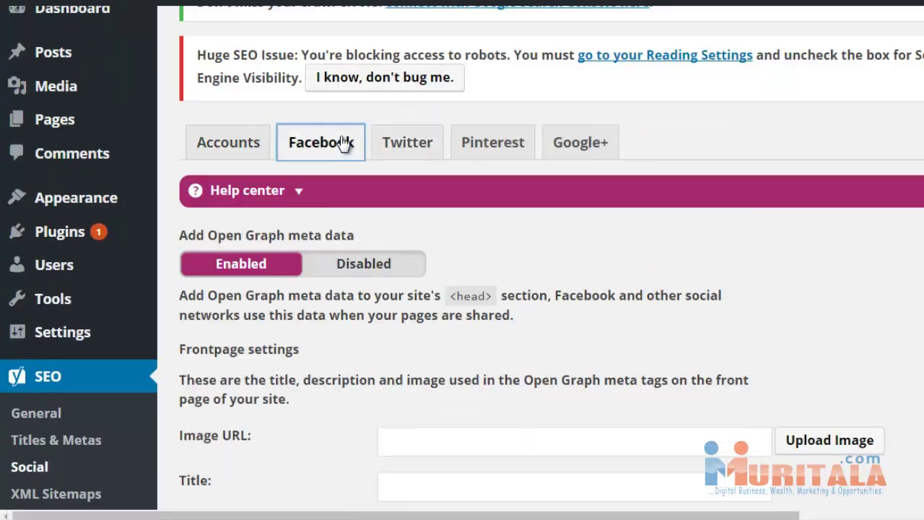
scroll(402, 313, "down", 2)
scroll(330, 336, "down", 3)
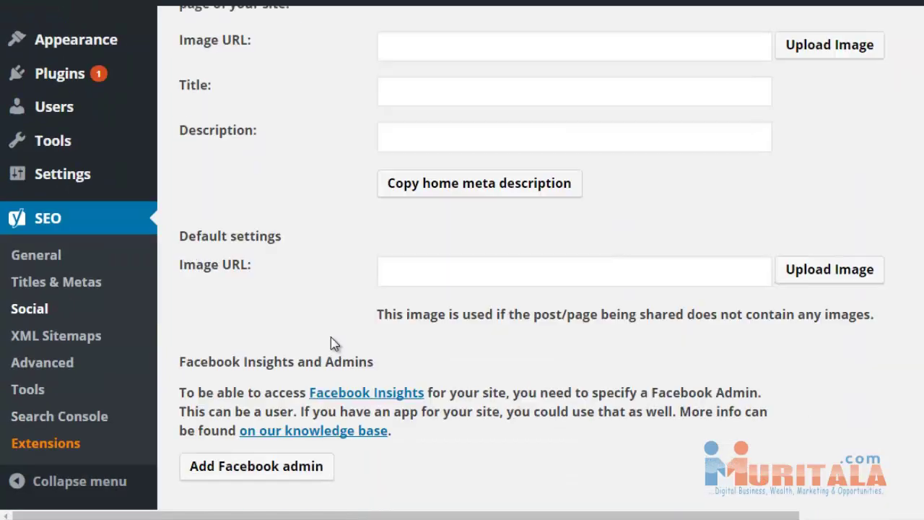
scroll(331, 336, "up", 2)
Look through the XML Sitemaps settings for maximum entries, user sitemap, post types, excluded posts and taxonomies
left_click(55, 361)
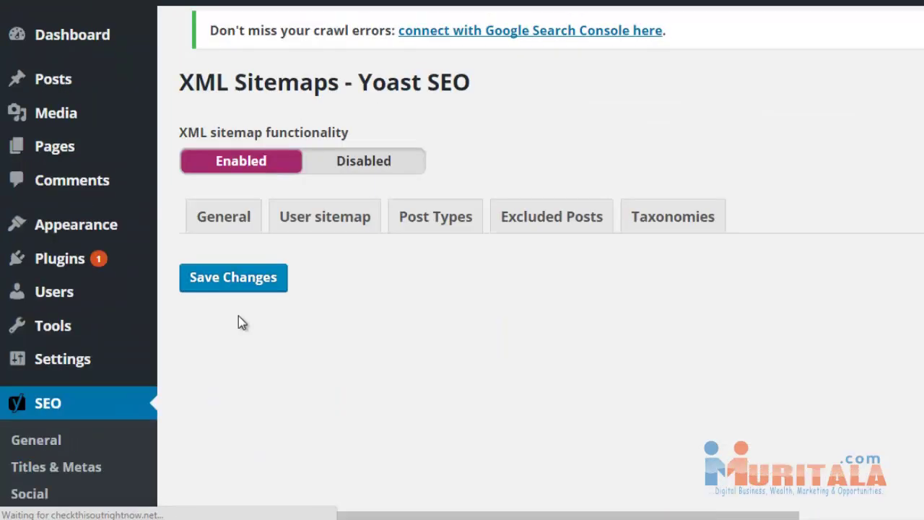
scroll(231, 324, "down", 3)
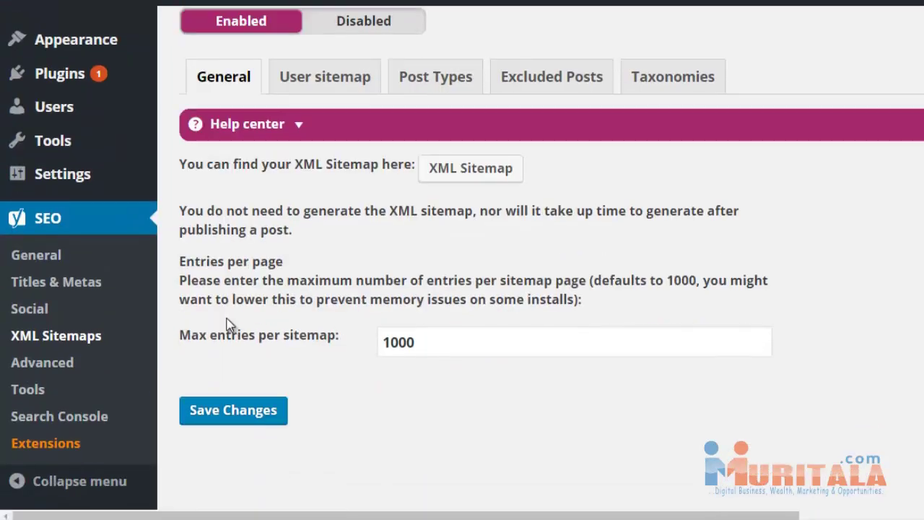
left_click(429, 341)
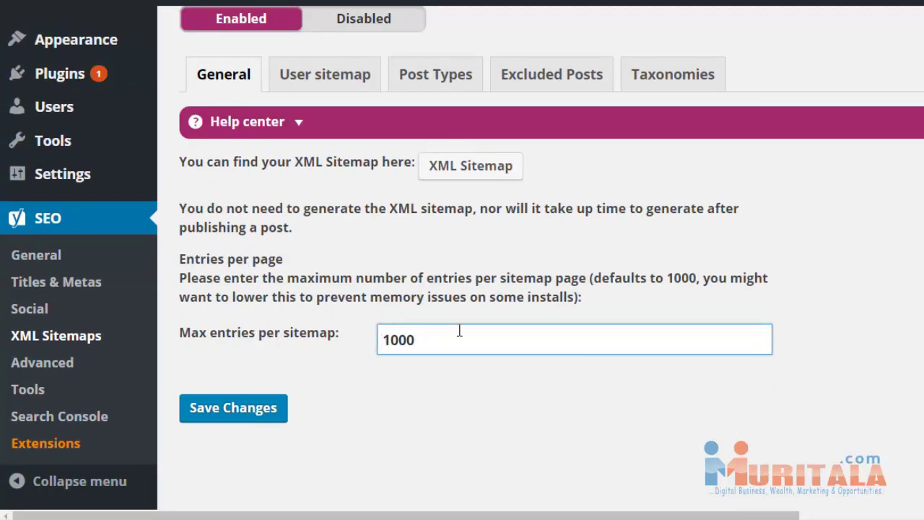
left_click(349, 76)
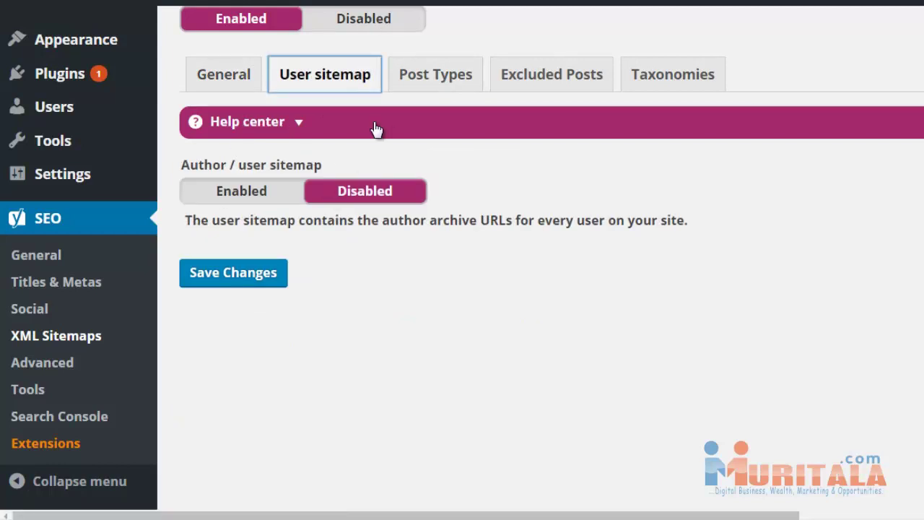
left_click(426, 83)
left_click(425, 83)
left_click(586, 74)
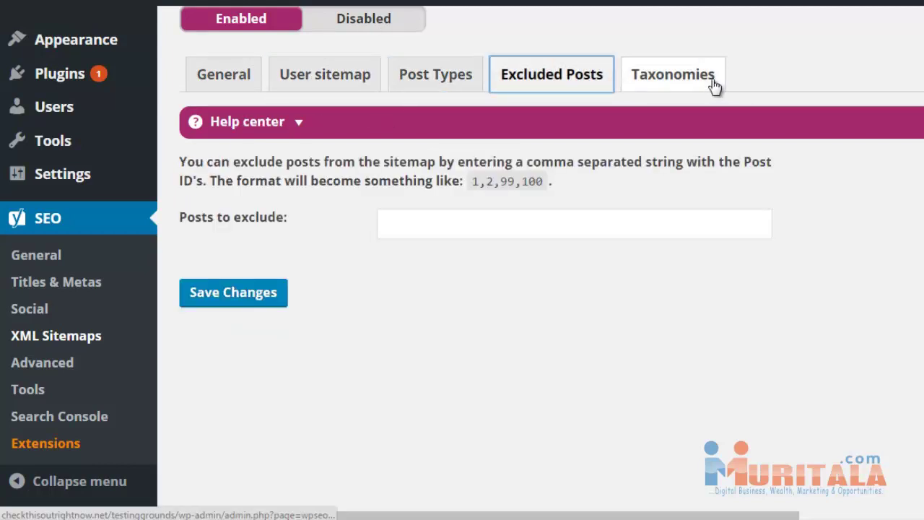
left_click(712, 75)
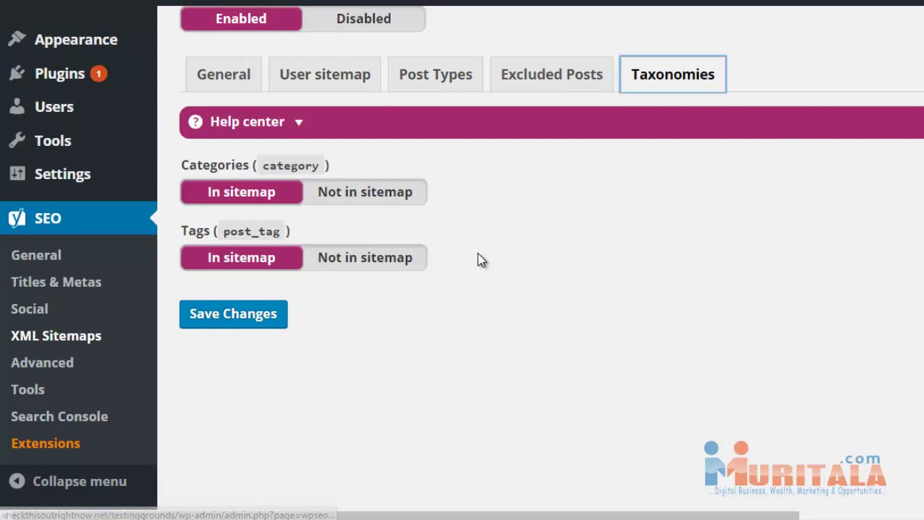
Examine the Breadcrumbs and Permalinks options in the Advanced SEO settings, and show the built-in Yoast SEO tools
left_click(70, 366)
scroll(281, 368, "up", 1)
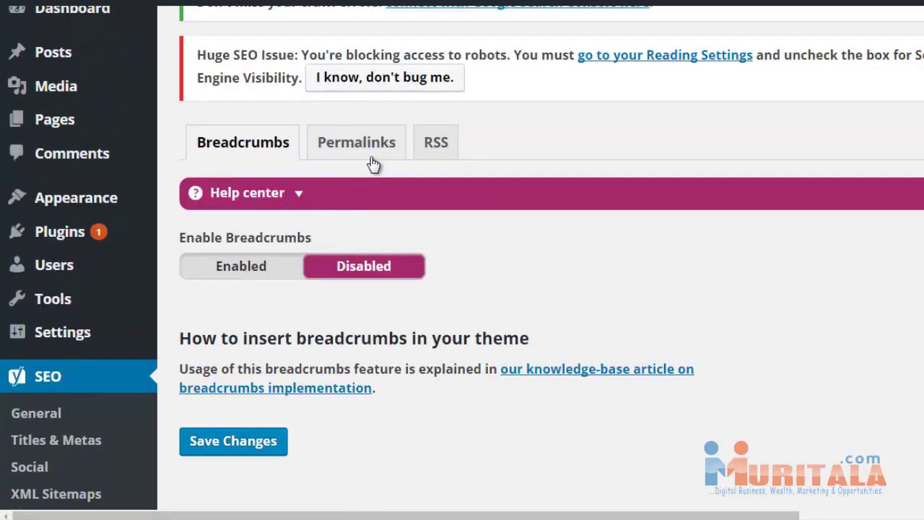
left_click(376, 142)
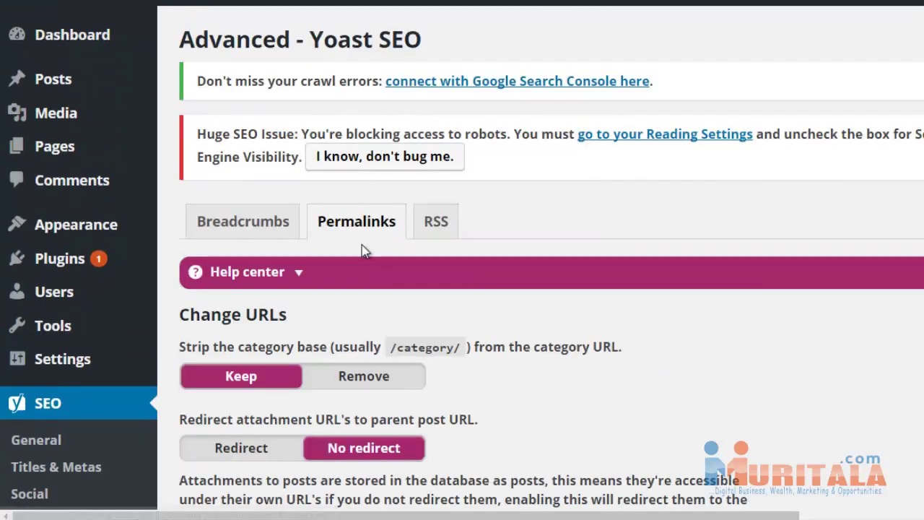
scroll(361, 253, "down", 2)
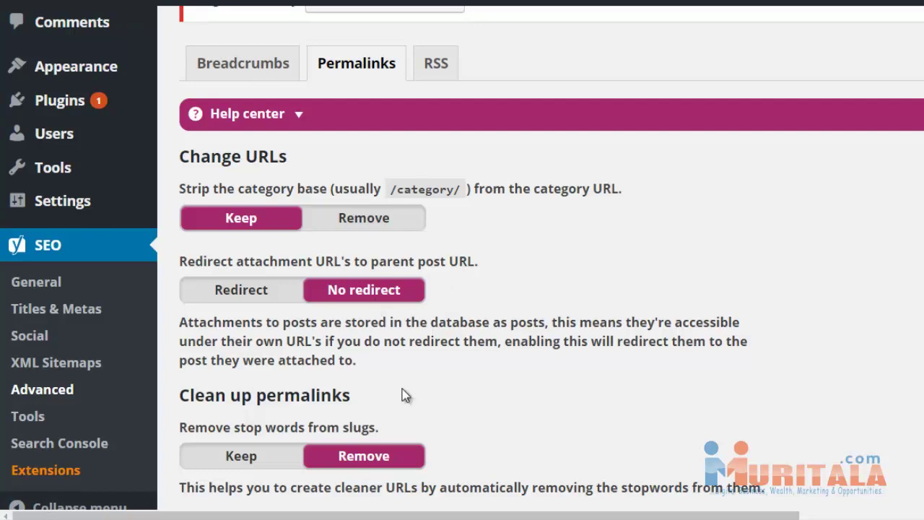
scroll(397, 346, "down", 3)
scroll(398, 347, "down", 3)
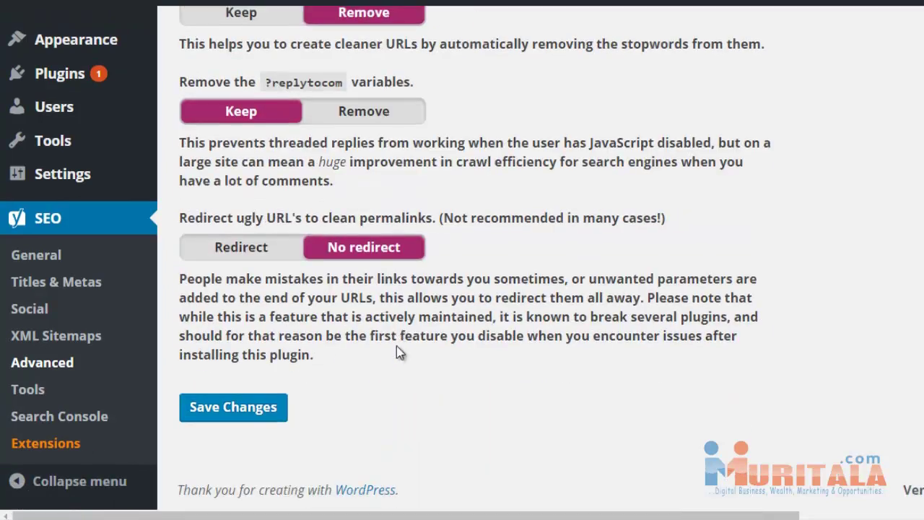
left_click(51, 398)
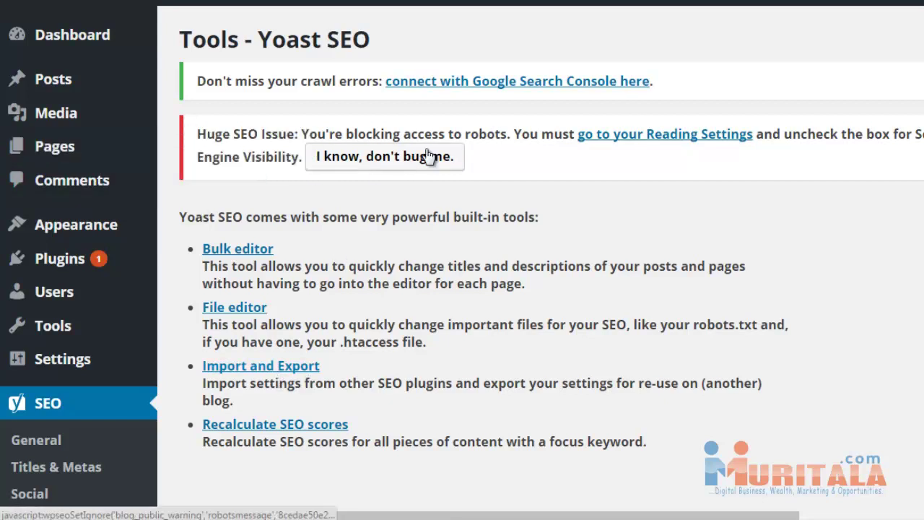
Start a new page and look through the content, advanced and social sections of its Yoast SEO box
mouse_move(120, 144)
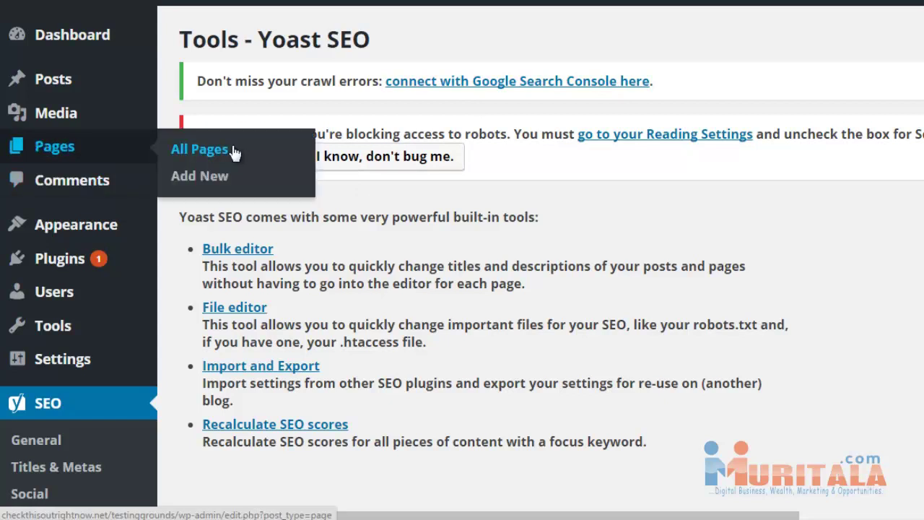
left_click(202, 178)
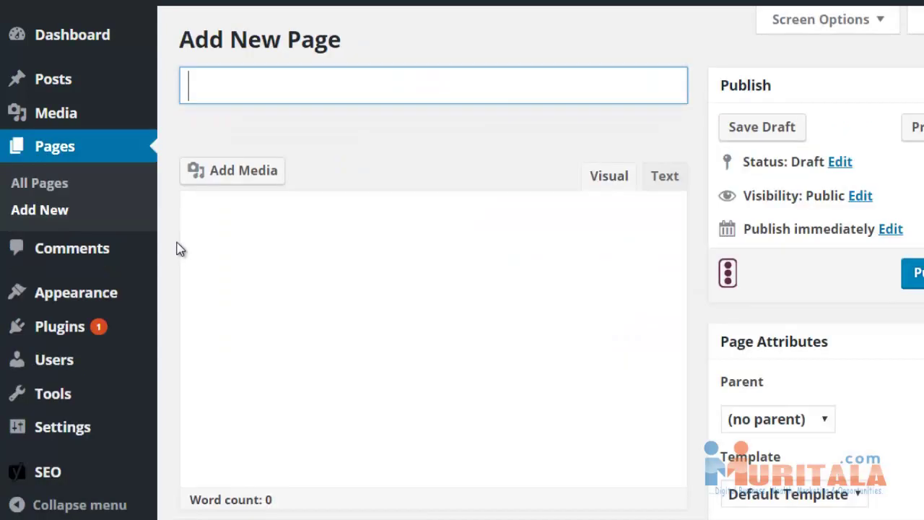
scroll(427, 169, "down", 1)
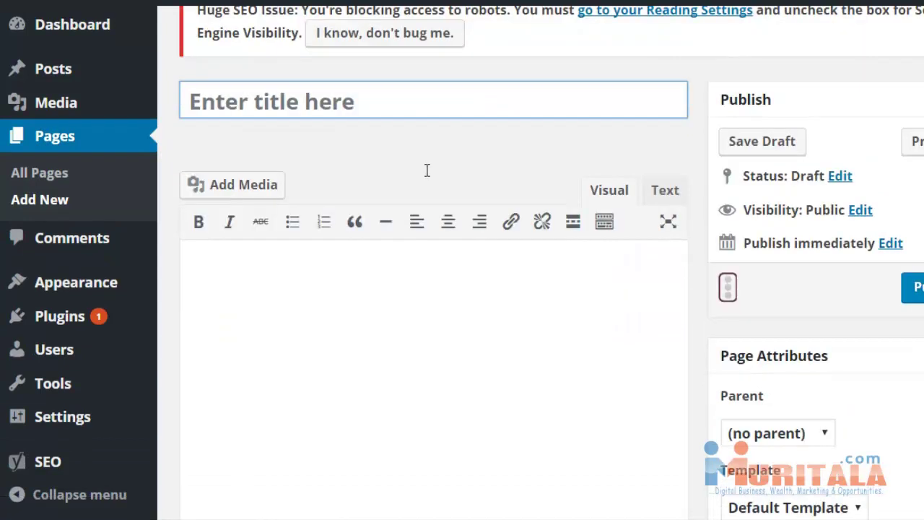
scroll(426, 170, "down", 7)
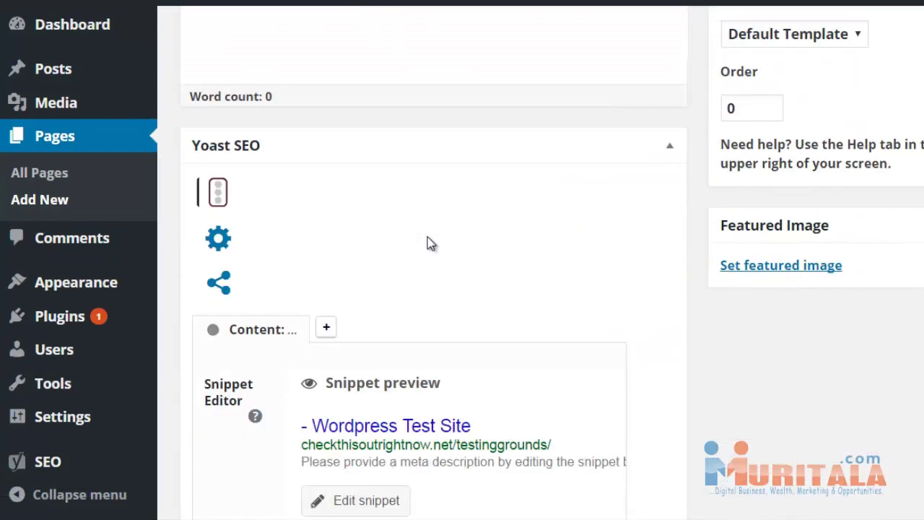
scroll(421, 231, "down", 1)
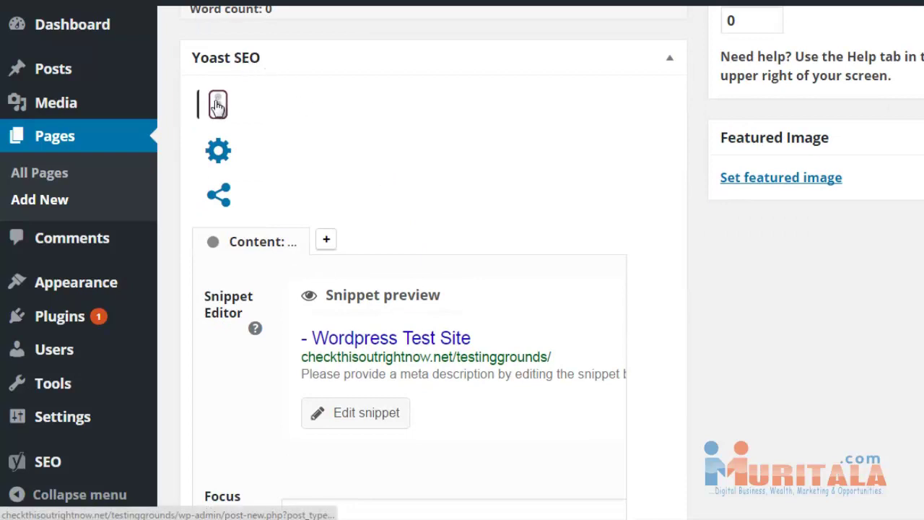
left_click(218, 153)
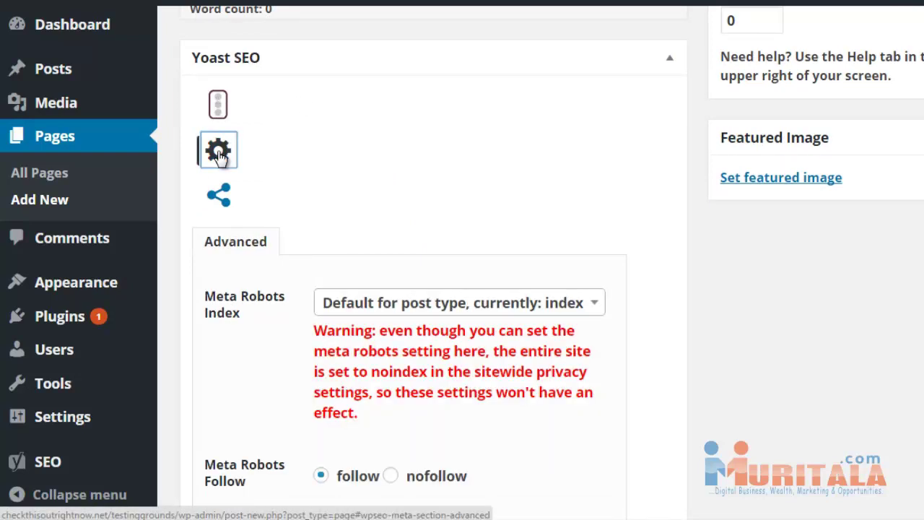
left_click(220, 202)
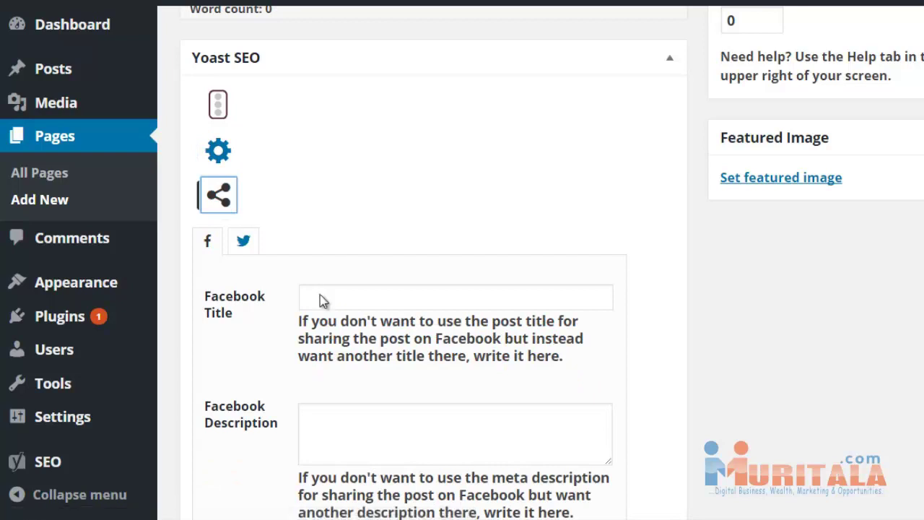
left_click(218, 103)
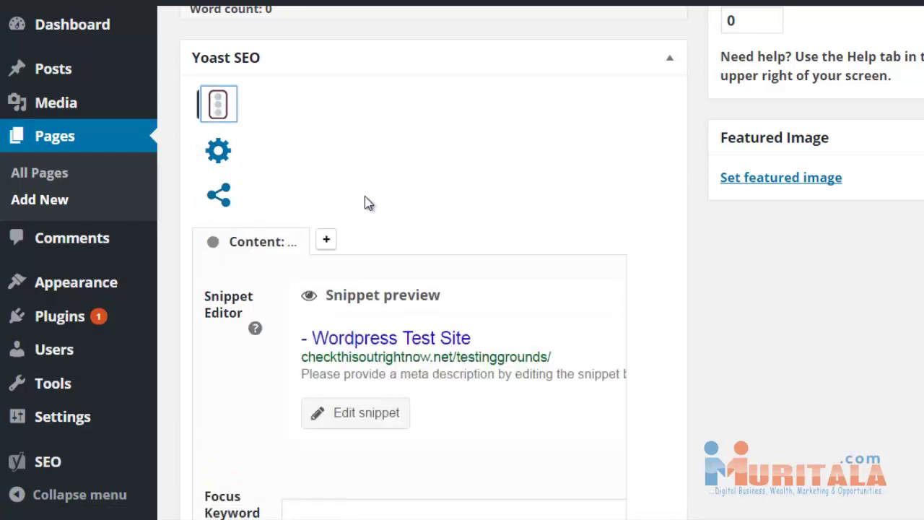
Examine the page editor and the snippet preview in the Yoast SEO box, and activate the Focus Keyword field
scroll(366, 202, "down", 3)
scroll(367, 199, "up", 8)
scroll(367, 202, "up", 2)
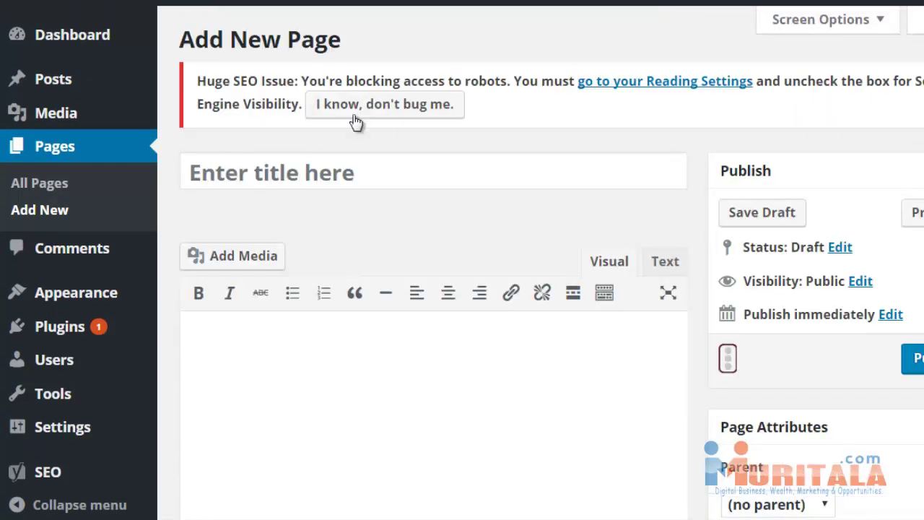
scroll(406, 219, "down", 1)
scroll(408, 253, "down", 10)
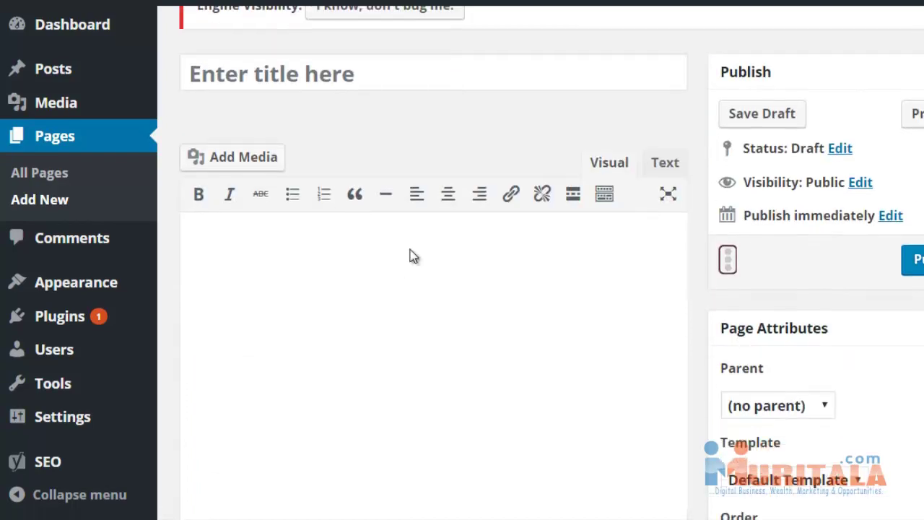
scroll(346, 127, "up", 2)
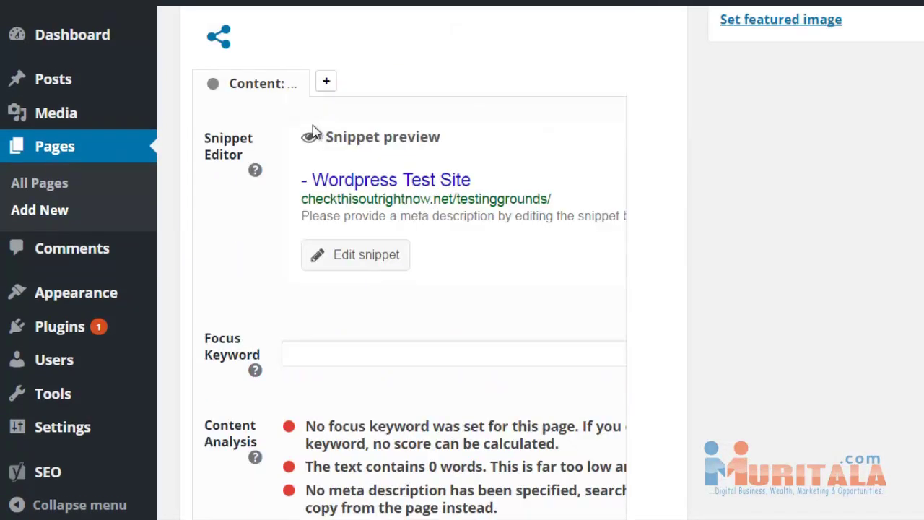
scroll(369, 185, "down", 4)
left_click(369, 98)
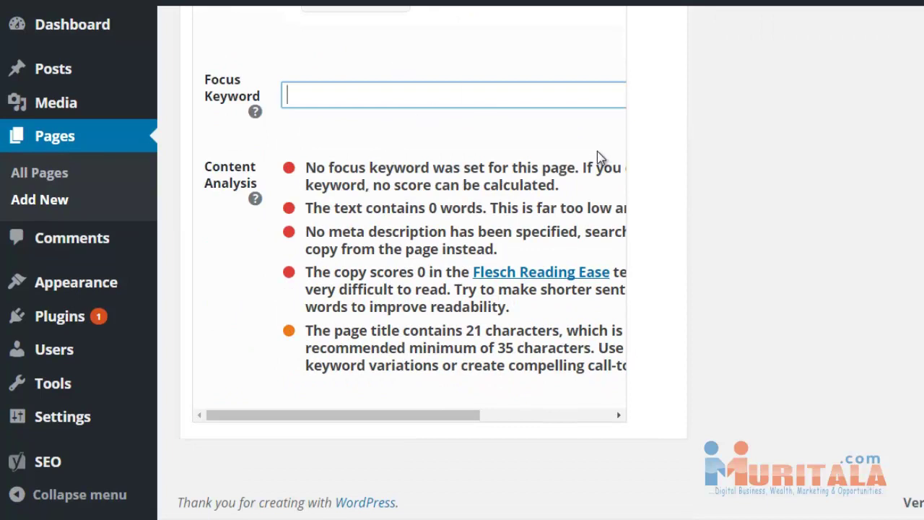
Review the Content Analysis feedback for the new page alongside its title and body areas
scroll(593, 161, "up", 1)
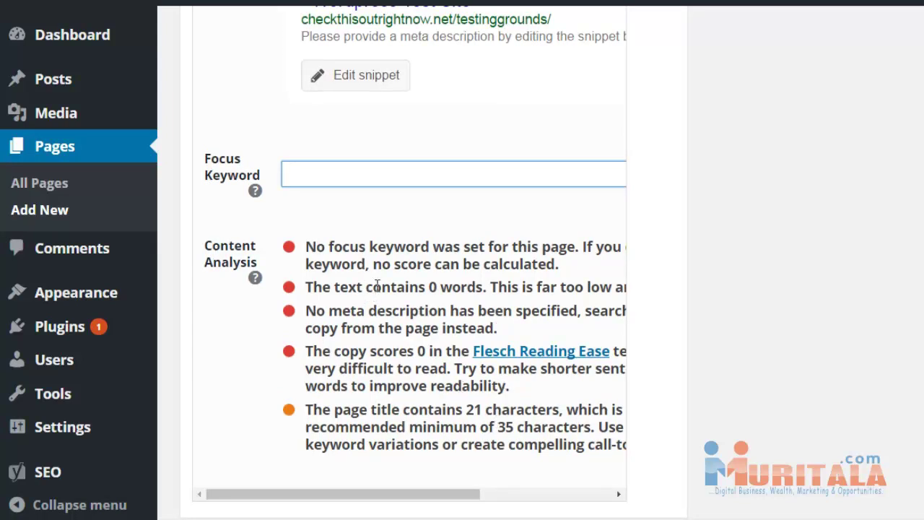
scroll(376, 285, "up", 10)
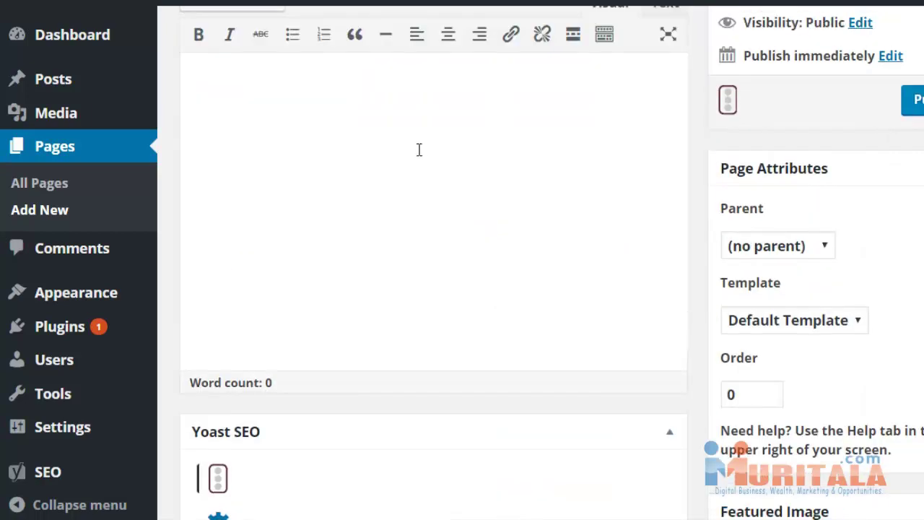
scroll(460, 295, "down", 10)
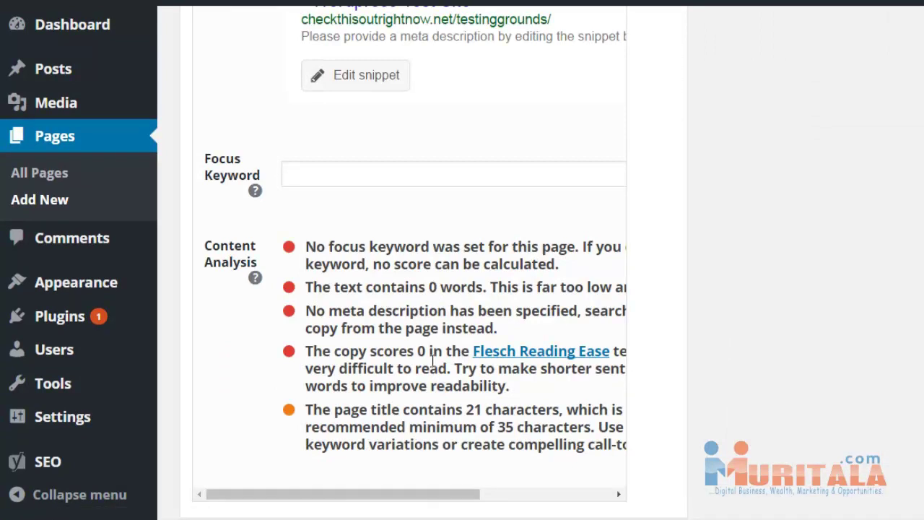
scroll(577, 347, "down", 2)
scroll(686, 337, "up", 5)
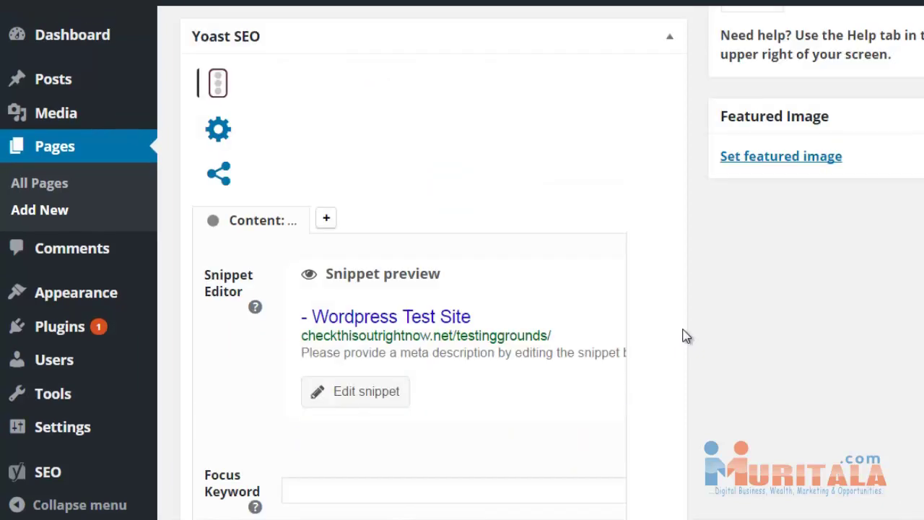
scroll(686, 336, "up", 8)
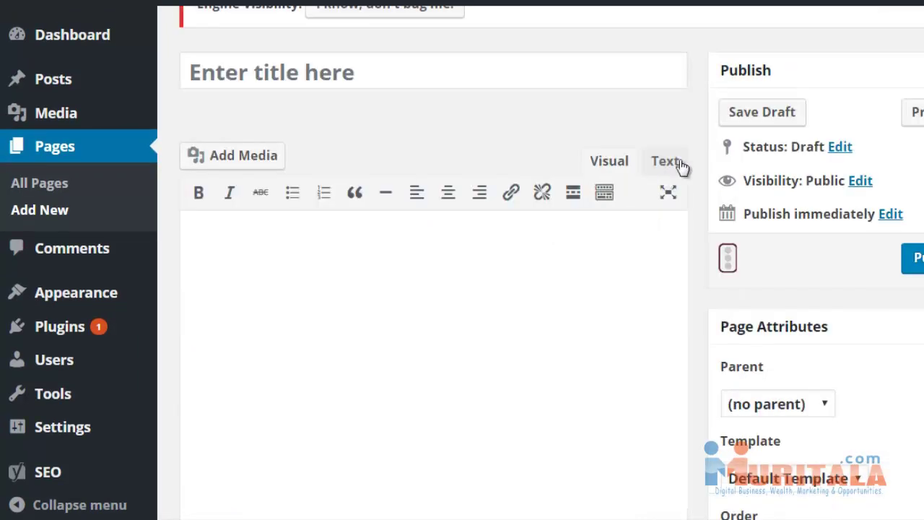
scroll(708, 221, "up", 2)
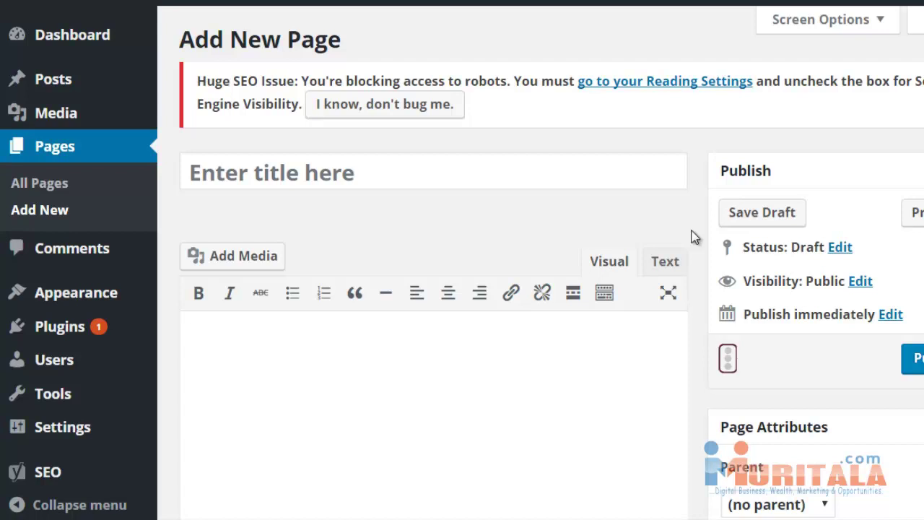
Turn off discouraging search engines from indexing this site in the Reading settings and save the changes
left_click(676, 85)
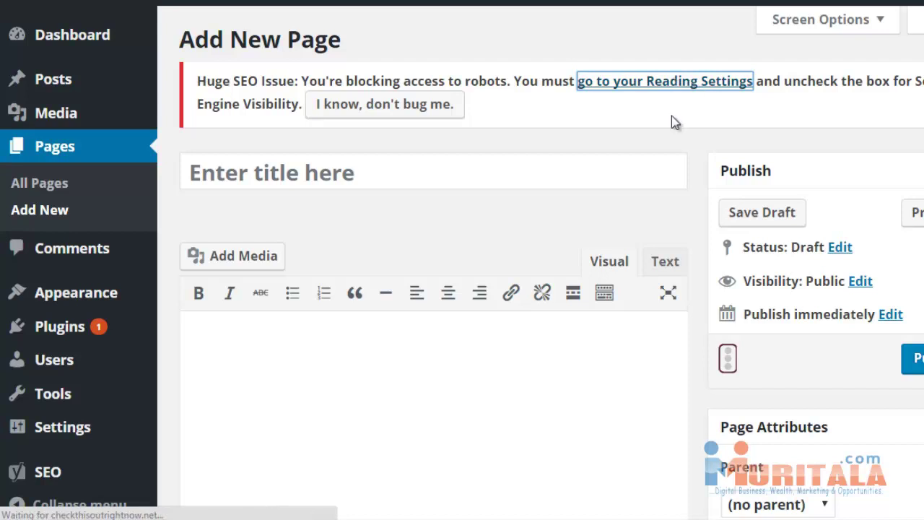
scroll(346, 362, "down", 1)
scroll(346, 362, "down", 3)
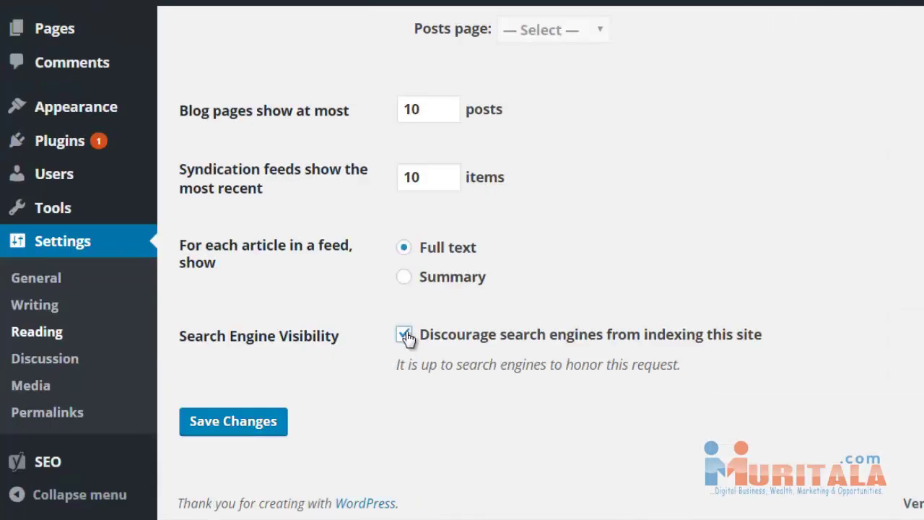
left_click(404, 334)
left_click(258, 424)
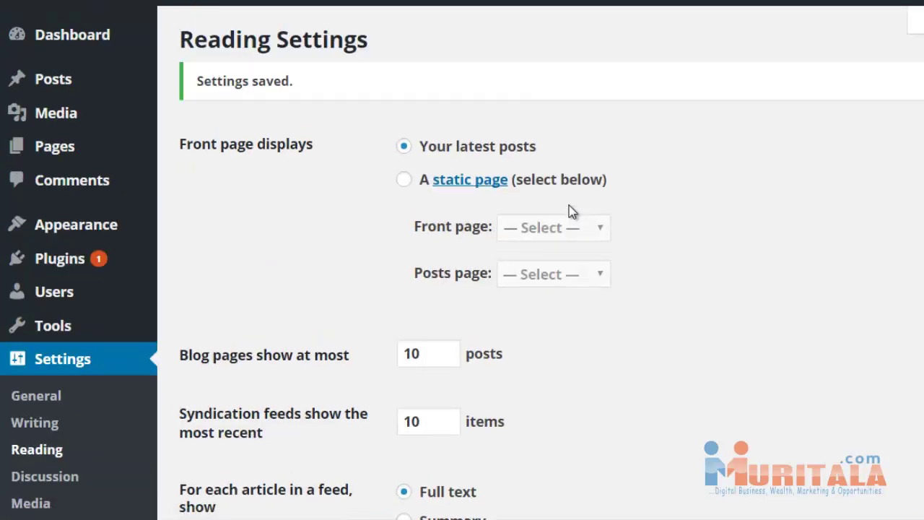
scroll(671, 282, "down", 2)
scroll(671, 282, "up", 2)
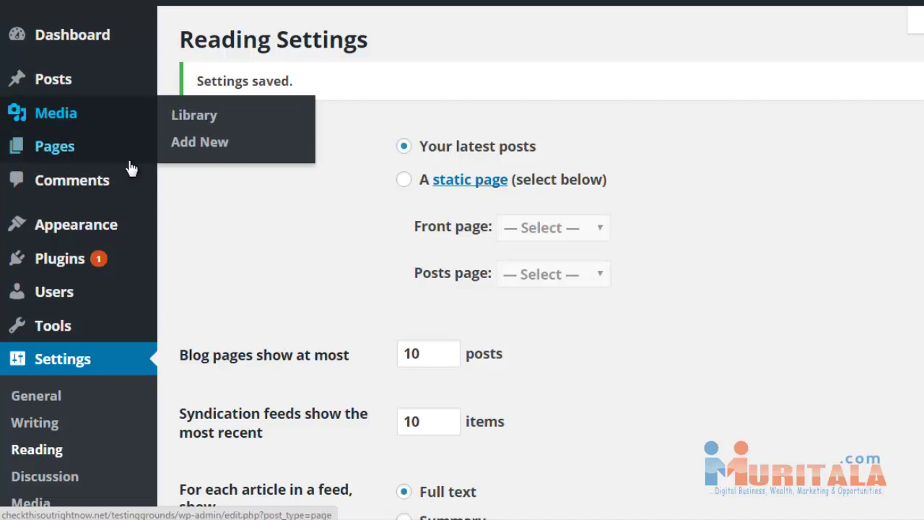
scroll(72, 404, "down", 2)
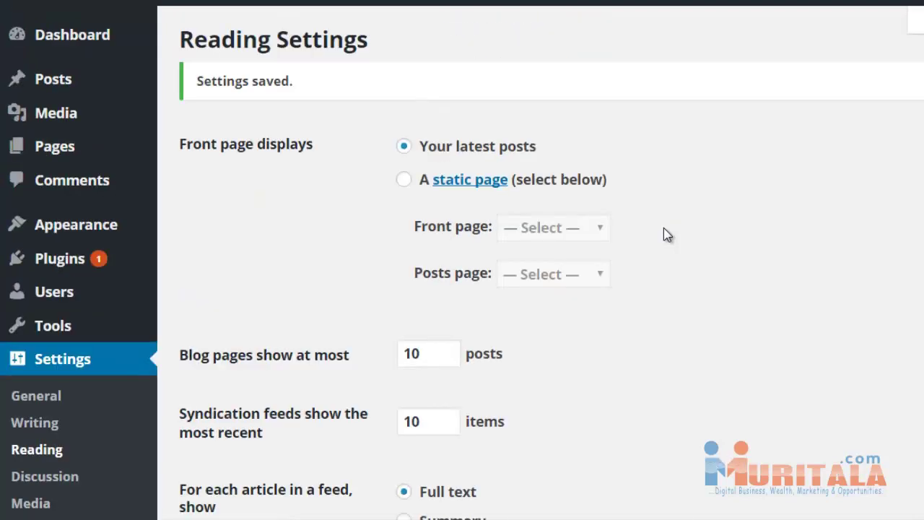
scroll(433, 270, "down", 3)
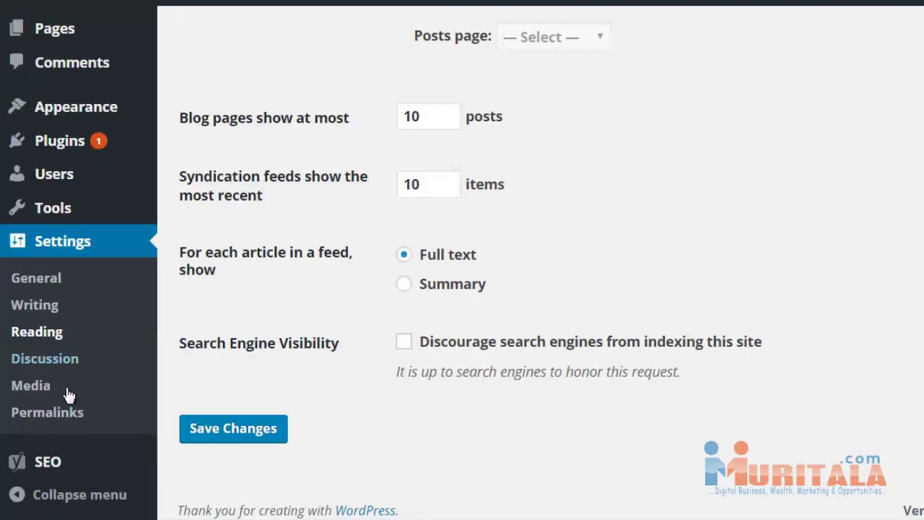
scroll(80, 404, "up", 3)
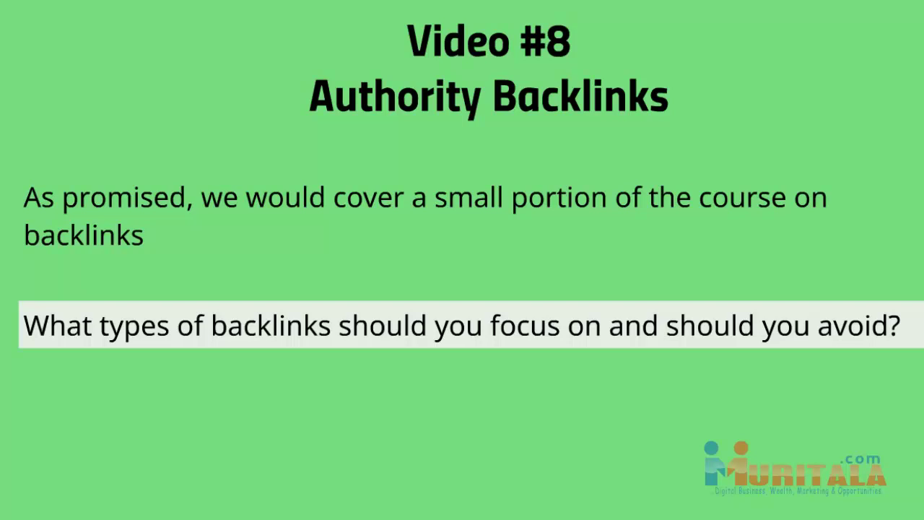
key("Right")
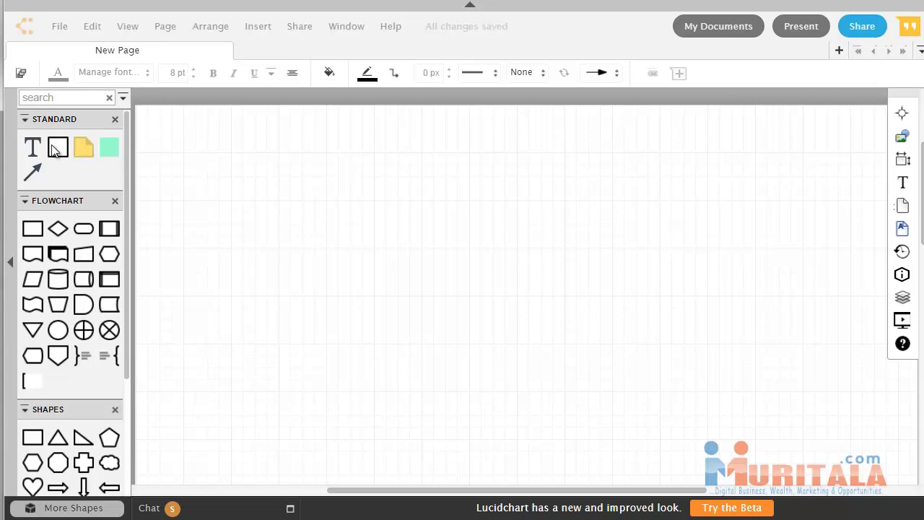
In Lucidchart, add a box reading "Youtube, Twitter, Facebook, large social network - related to your theme, LinkedIN" and move it toward the canvas's left side
left_click_drag(58, 148, 454, 333)
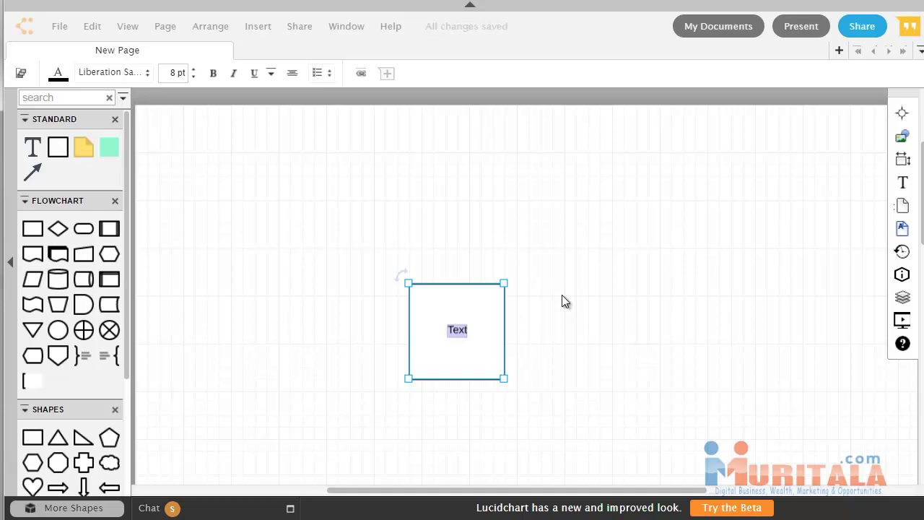
type("Youtube")
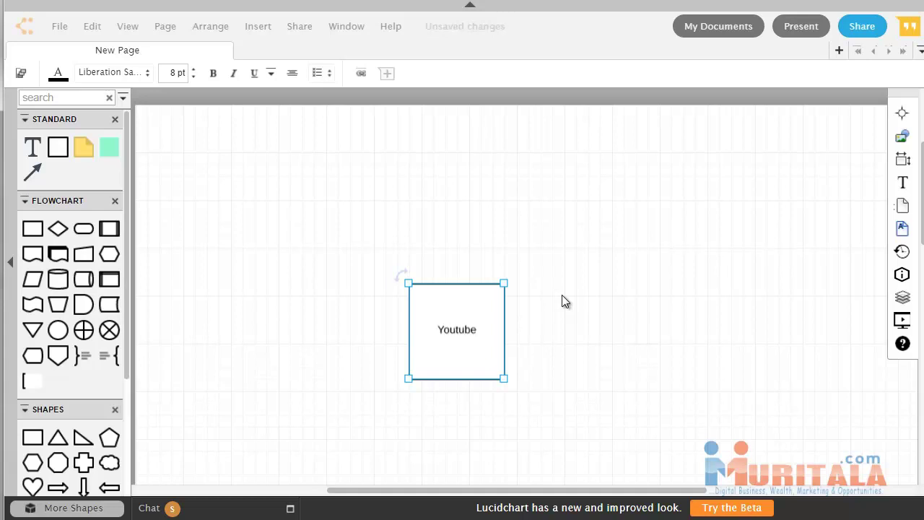
type(", Twitter, F")
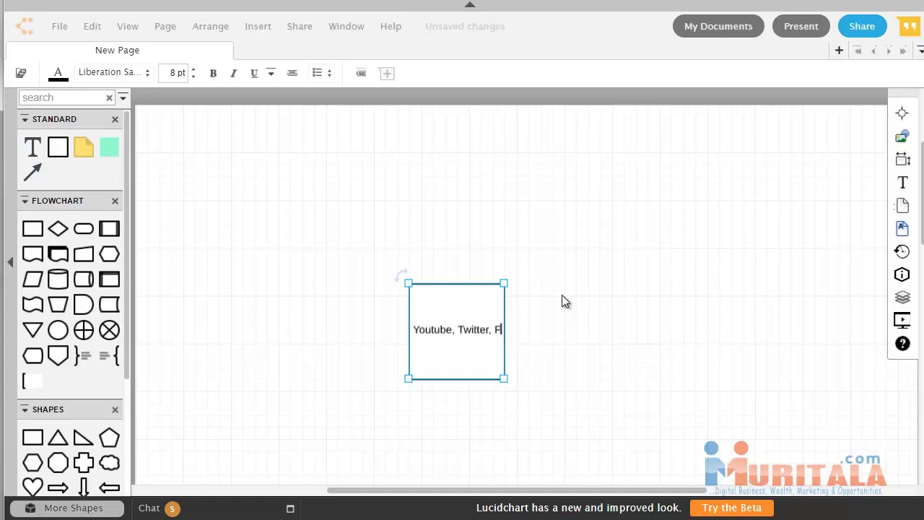
type("acebook")
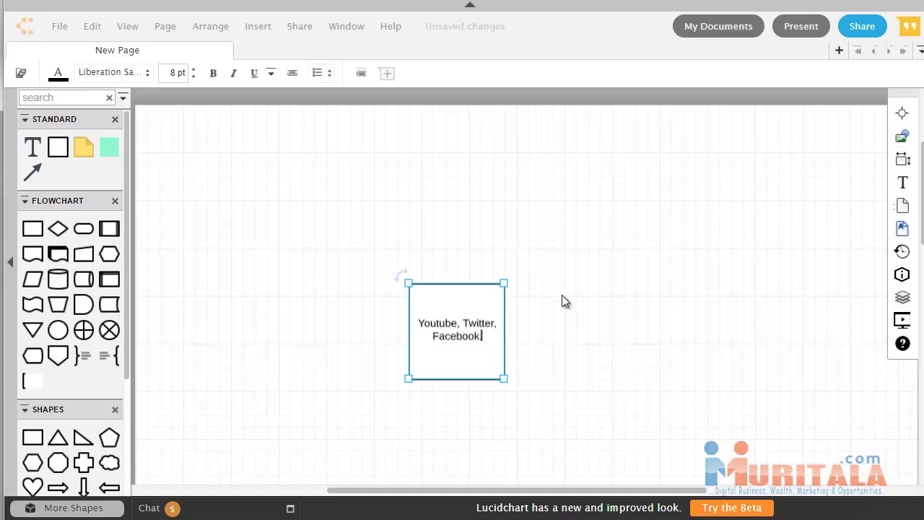
type(", large")
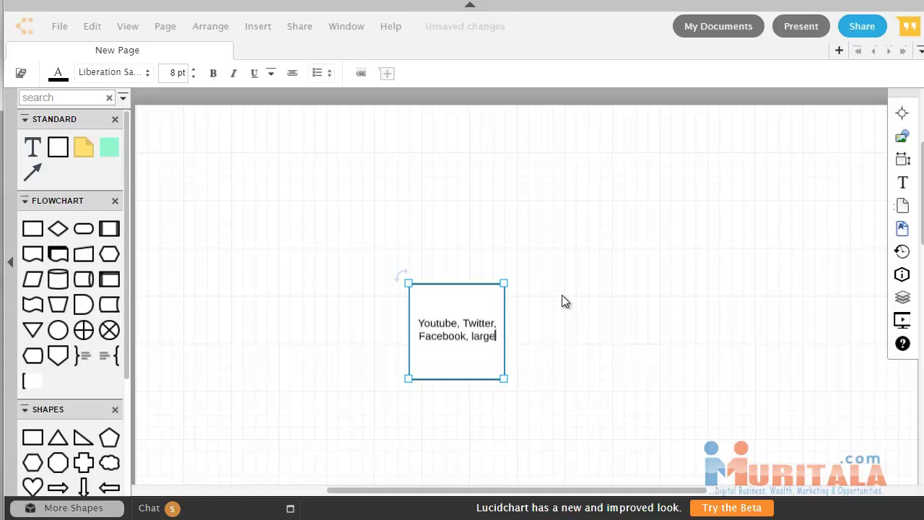
type(" social network -")
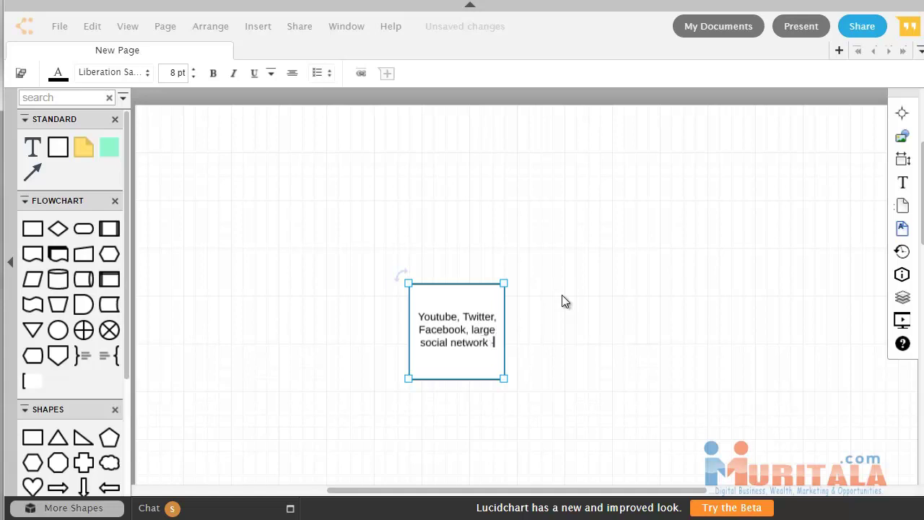
type(" re")
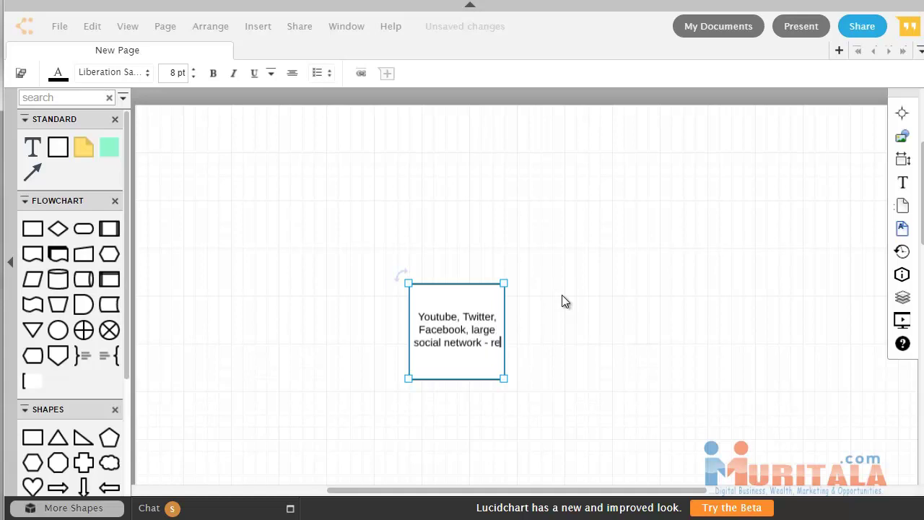
type("lated to your the")
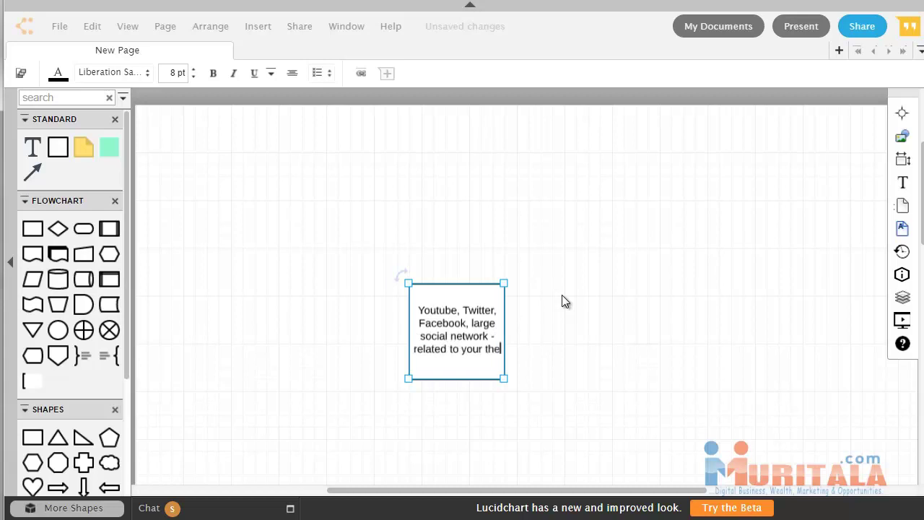
type("me, LinkedIN")
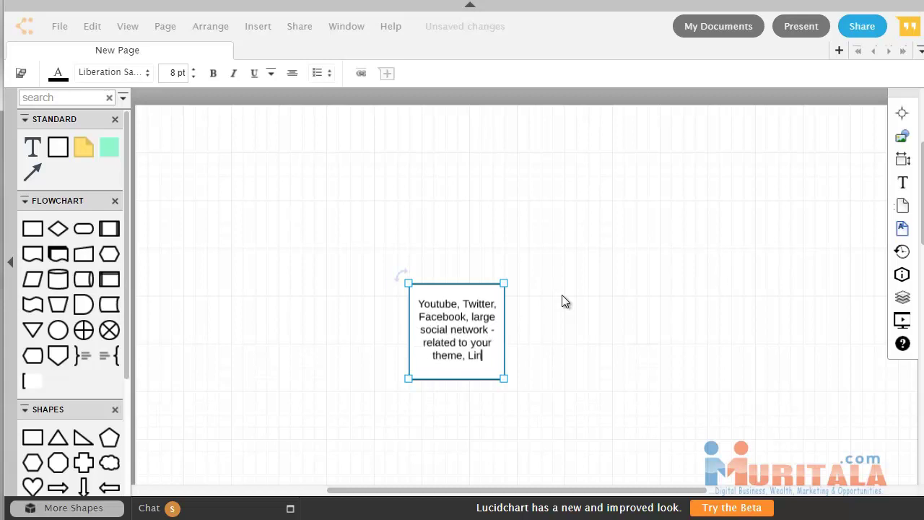
left_click(505, 303)
left_click_drag(441, 325, 361, 301)
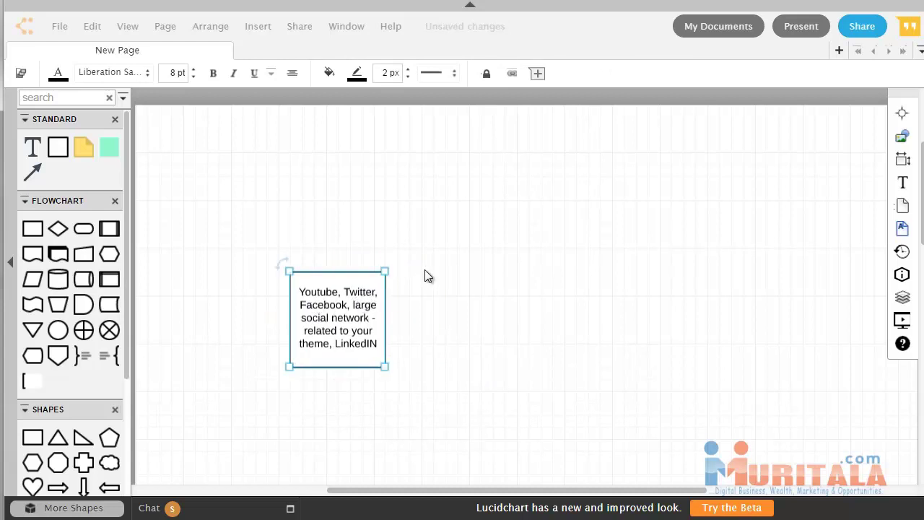
Add a second box to the right of the social network box and label it "Money Site"
left_click_drag(62, 153, 518, 323)
double_click(515, 312)
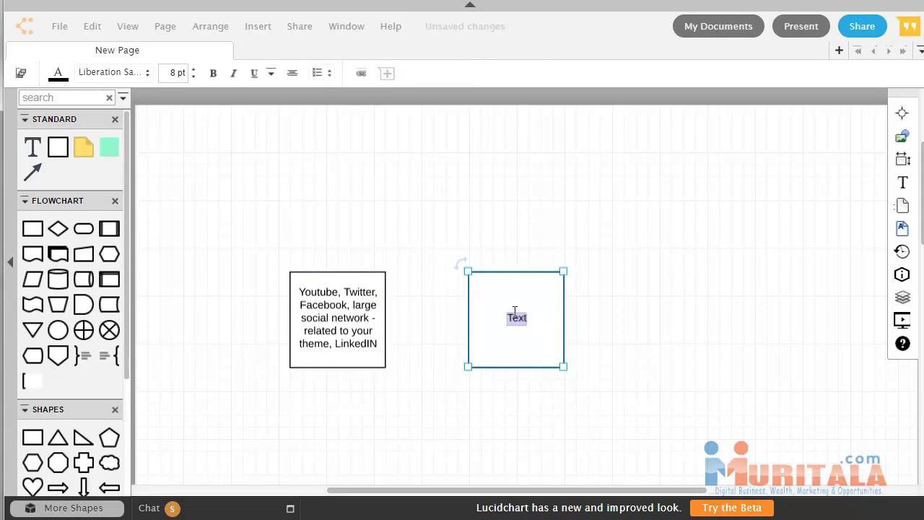
type("Monk")
key("BackSpace")
type("ey Site")
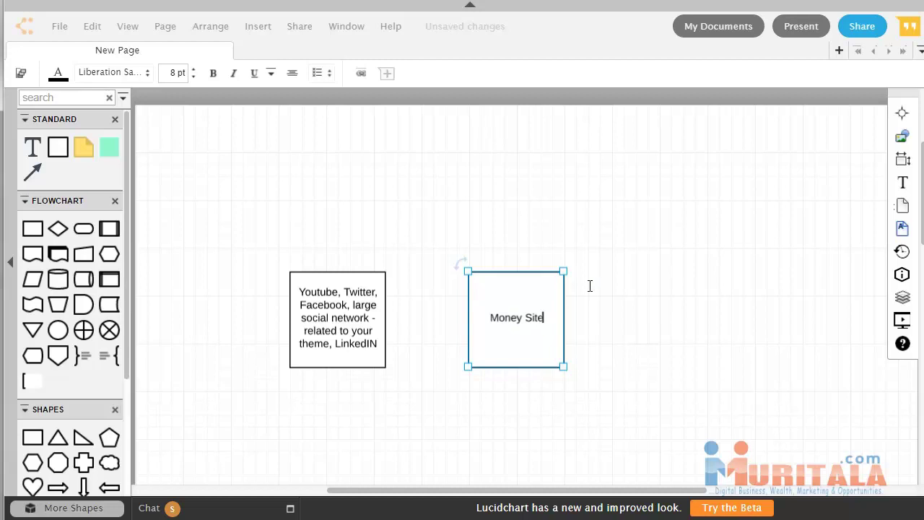
left_click(610, 280)
left_click(518, 314)
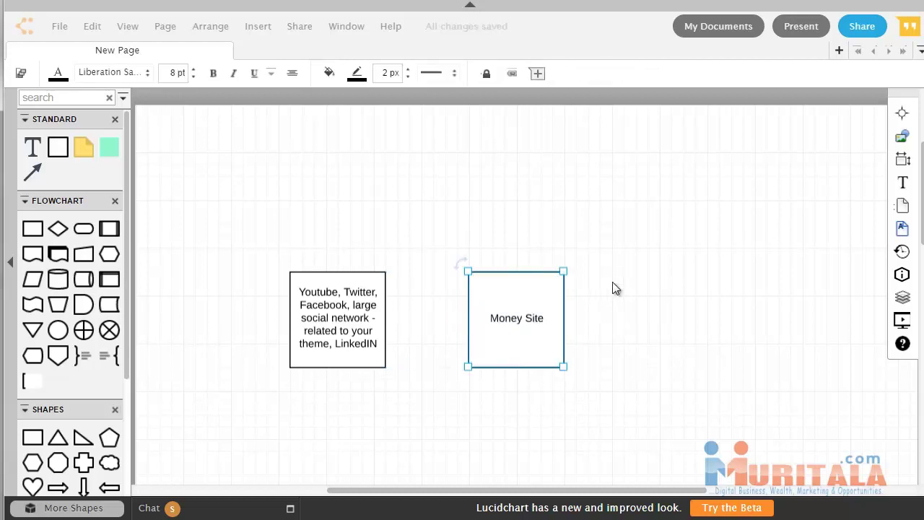